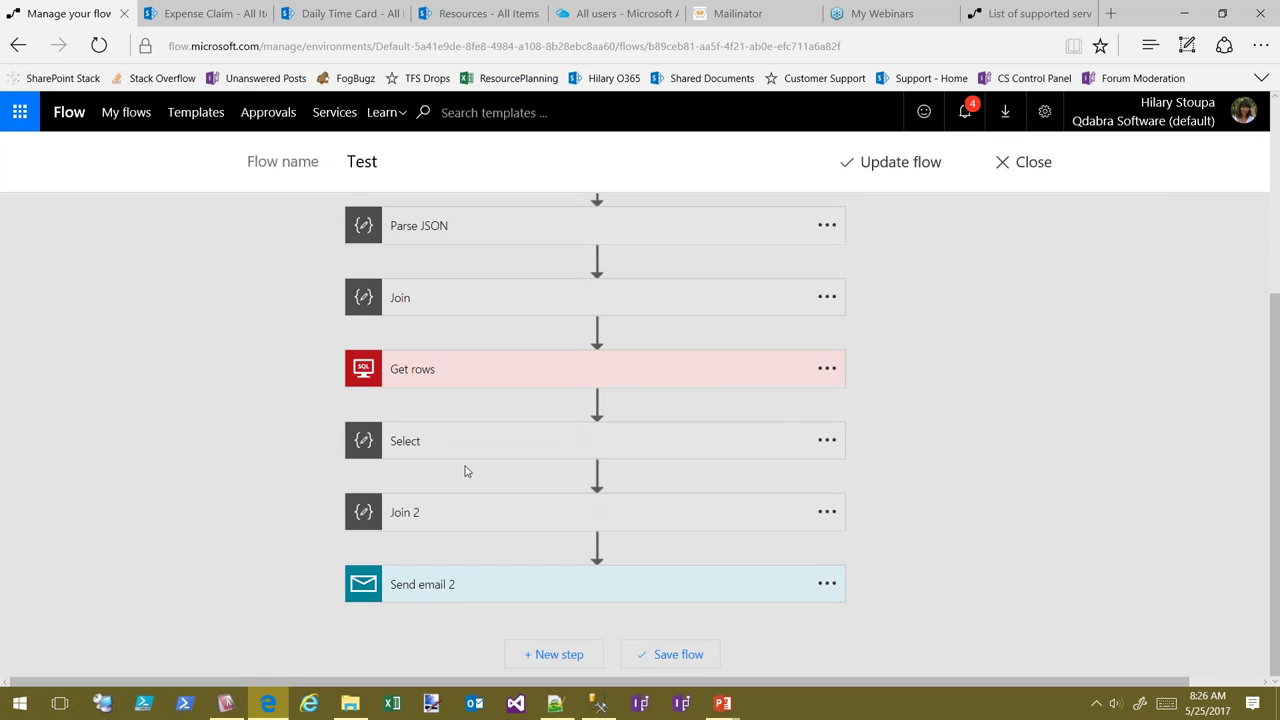
Expand the Select step and check that From uses value and Map uses Title
{"action": "left_click", "coordinate": [403, 450]}
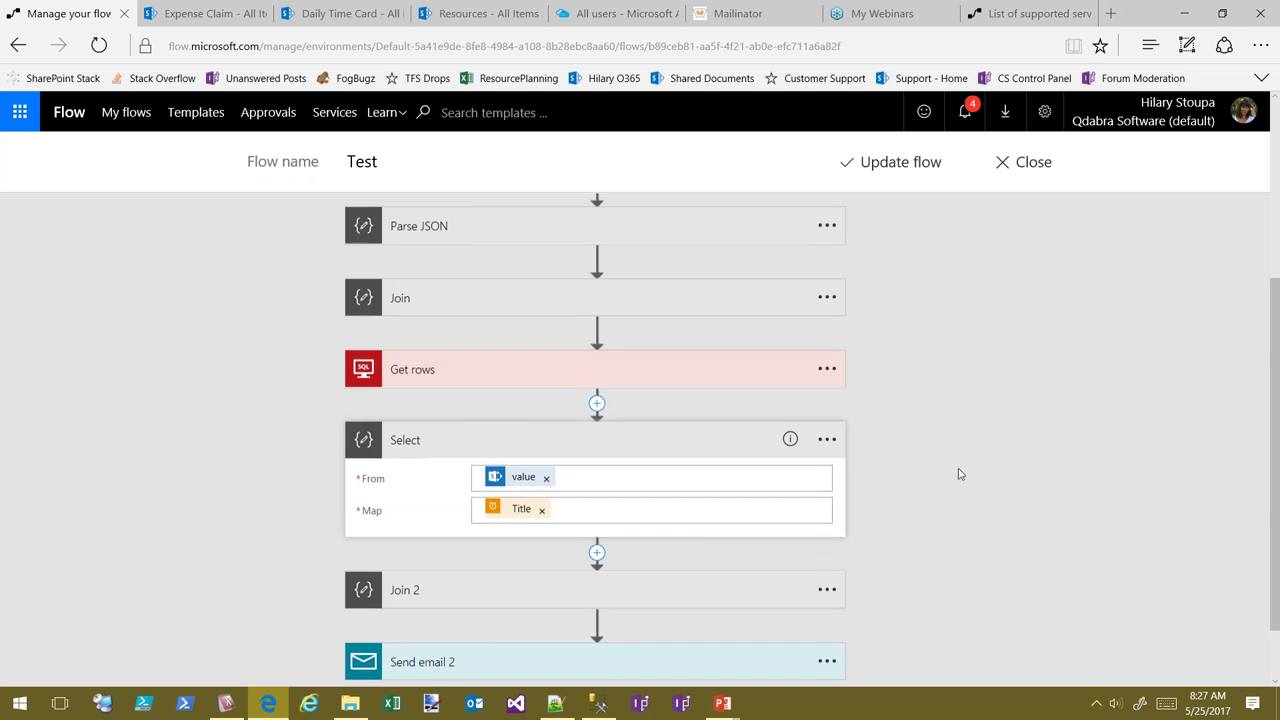
{"action": "scroll", "coordinate": [957, 480], "scroll_direction": "up", "scroll_amount": 1}
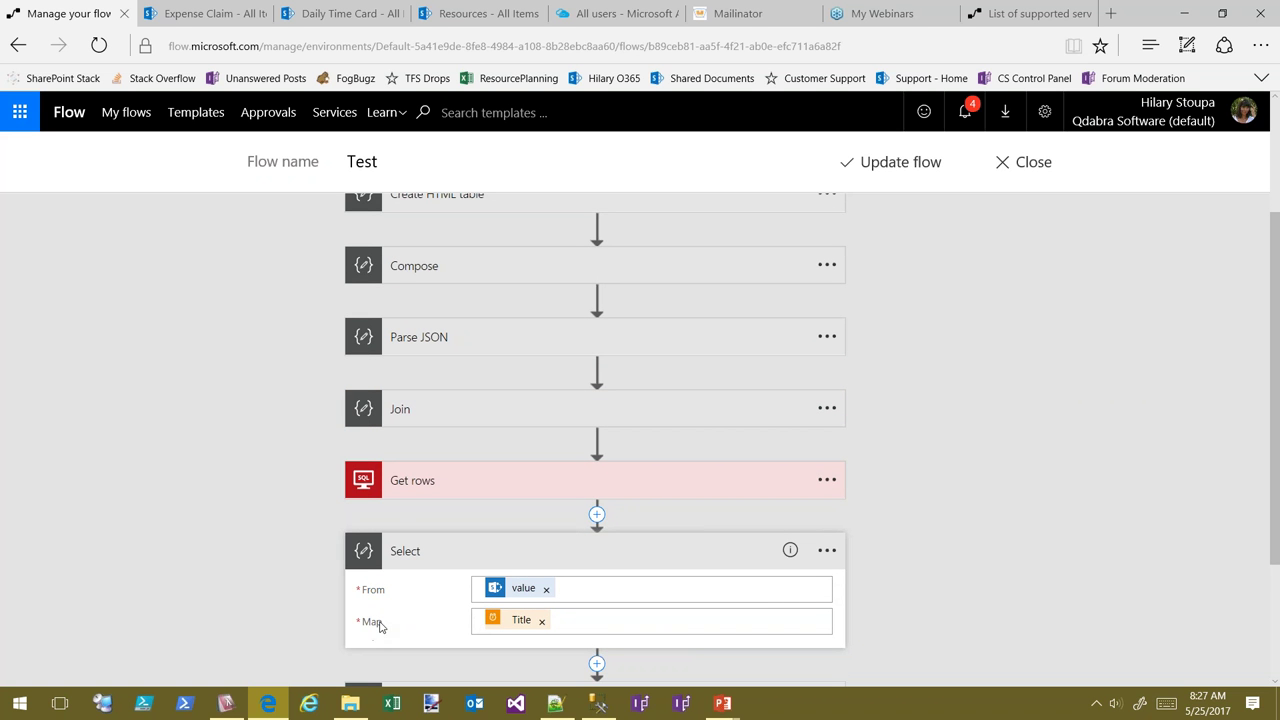
{"action": "left_click", "coordinate": [581, 622]}
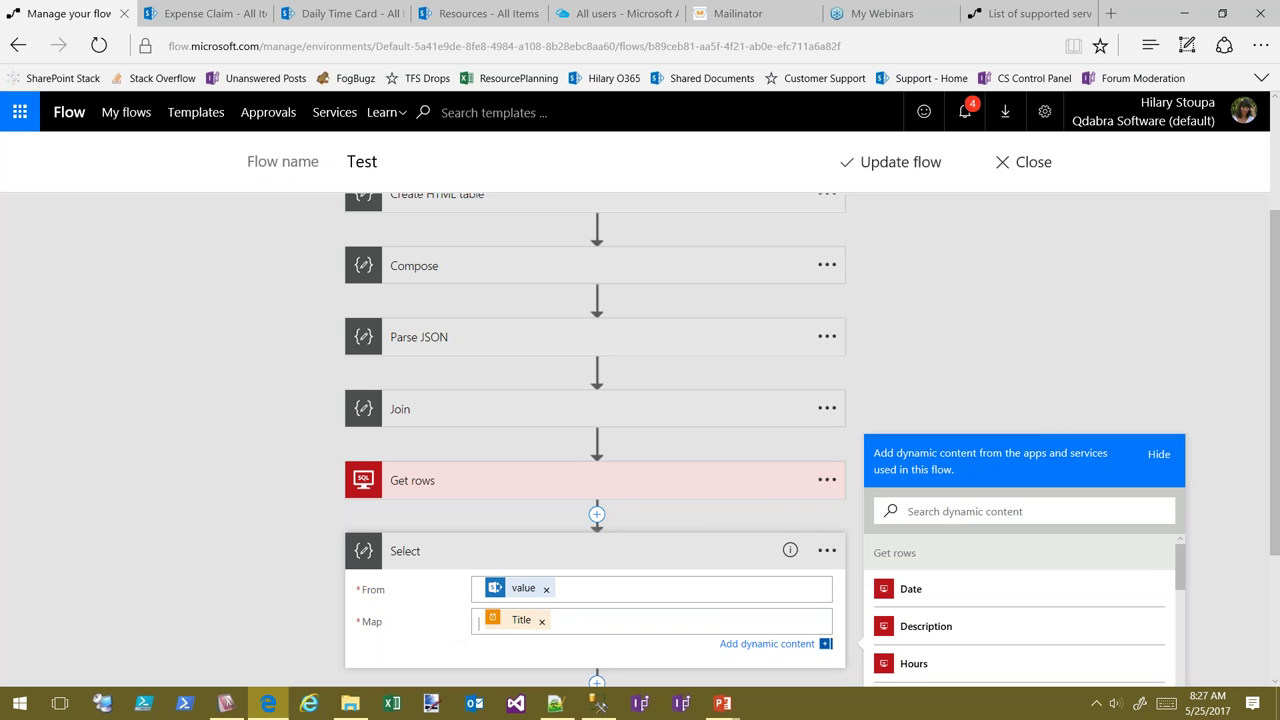
{"action": "left_click", "coordinate": [586, 593]}
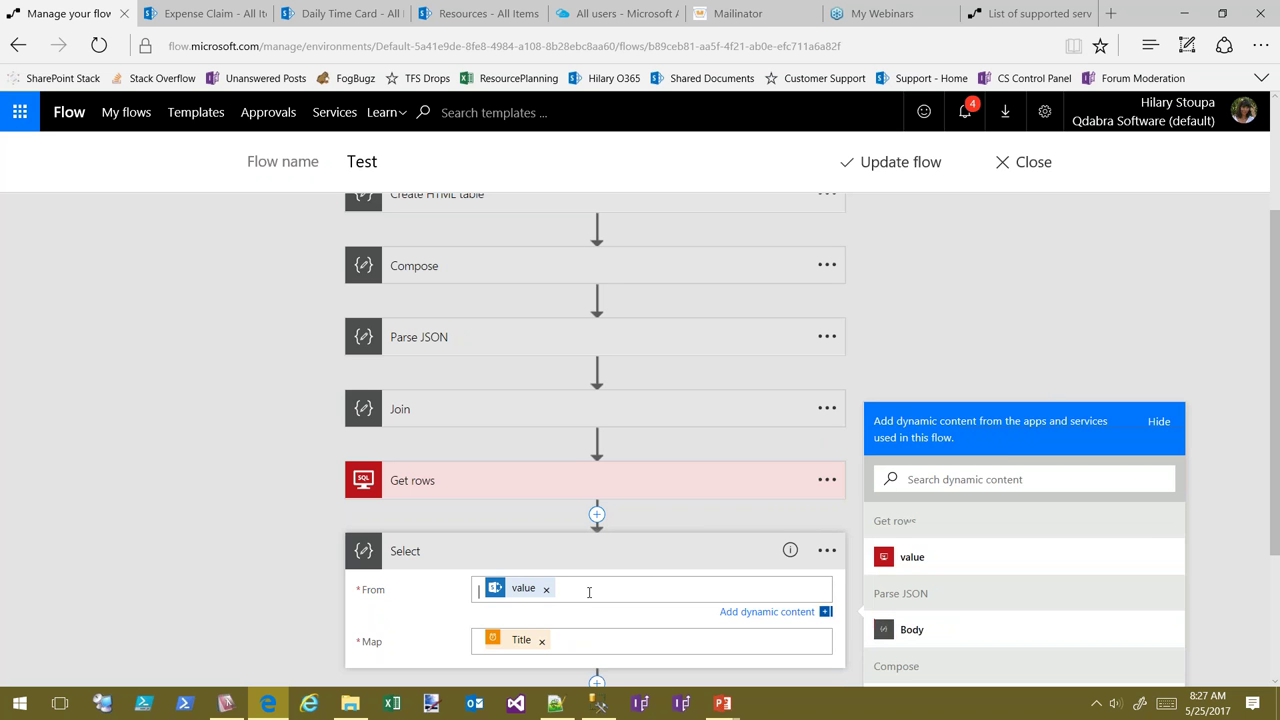
{"action": "left_click", "coordinate": [579, 639]}
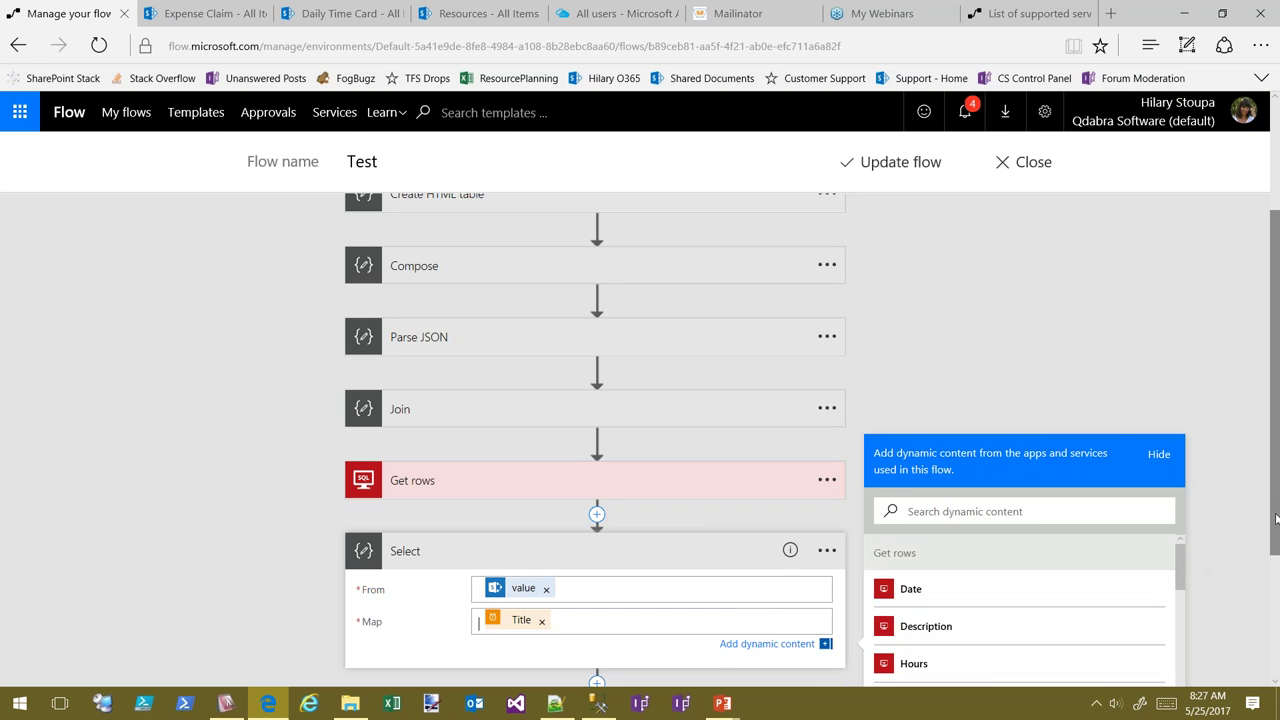
{"action": "scroll", "coordinate": [1258, 576], "scroll_direction": "down", "scroll_amount": 1}
{"action": "left_click_drag", "start_coordinate": [1180, 462], "coordinate": [1162, 714]}
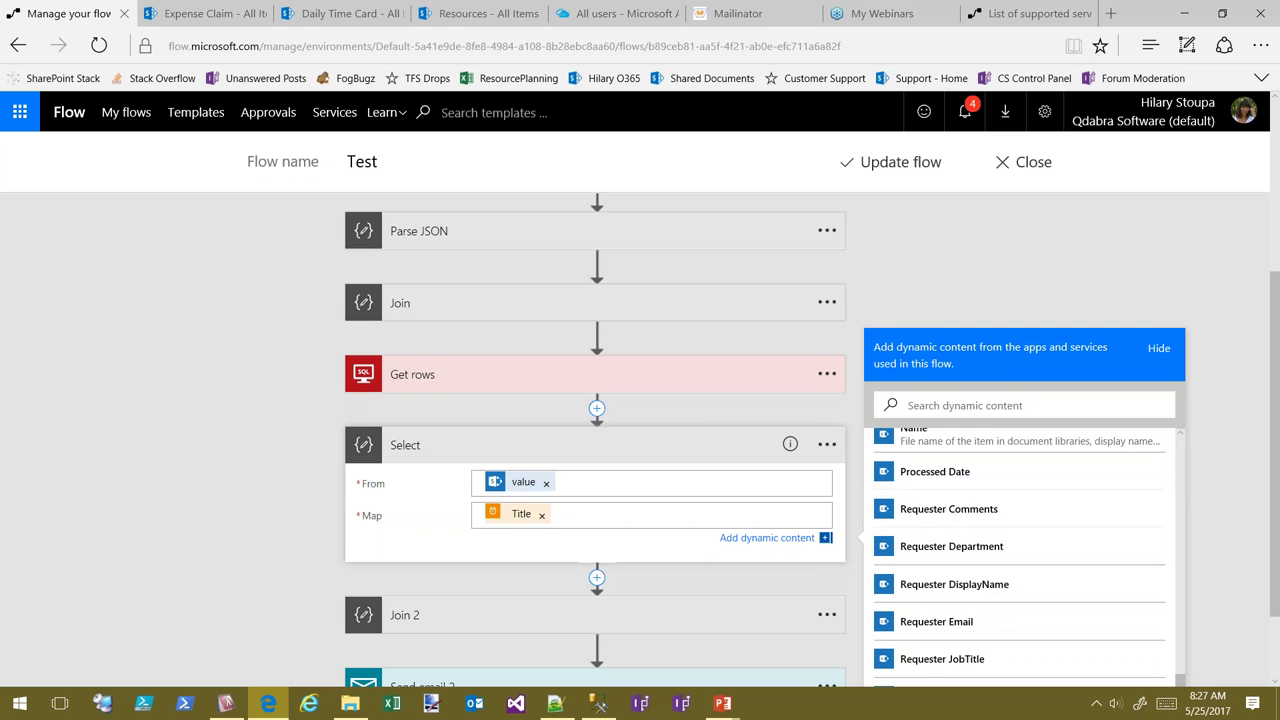
{"action": "scroll", "coordinate": [1235, 300], "scroll_direction": "down", "scroll_amount": 1}
{"action": "scroll", "coordinate": [1235, 298], "scroll_direction": "down", "scroll_amount": 1}
Replace Body in Join 2's From field with the Select step's Output
{"action": "left_click", "coordinate": [551, 523]}
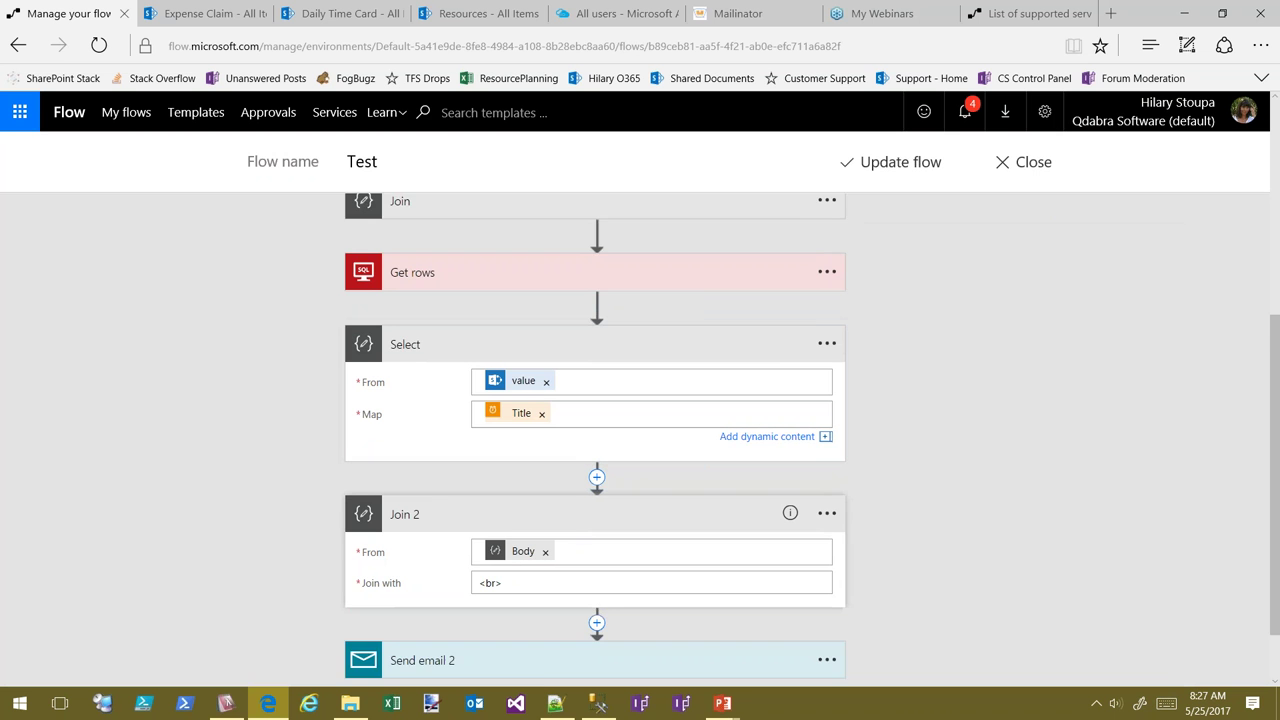
{"action": "scroll", "coordinate": [1053, 507], "scroll_direction": "down", "scroll_amount": 2}
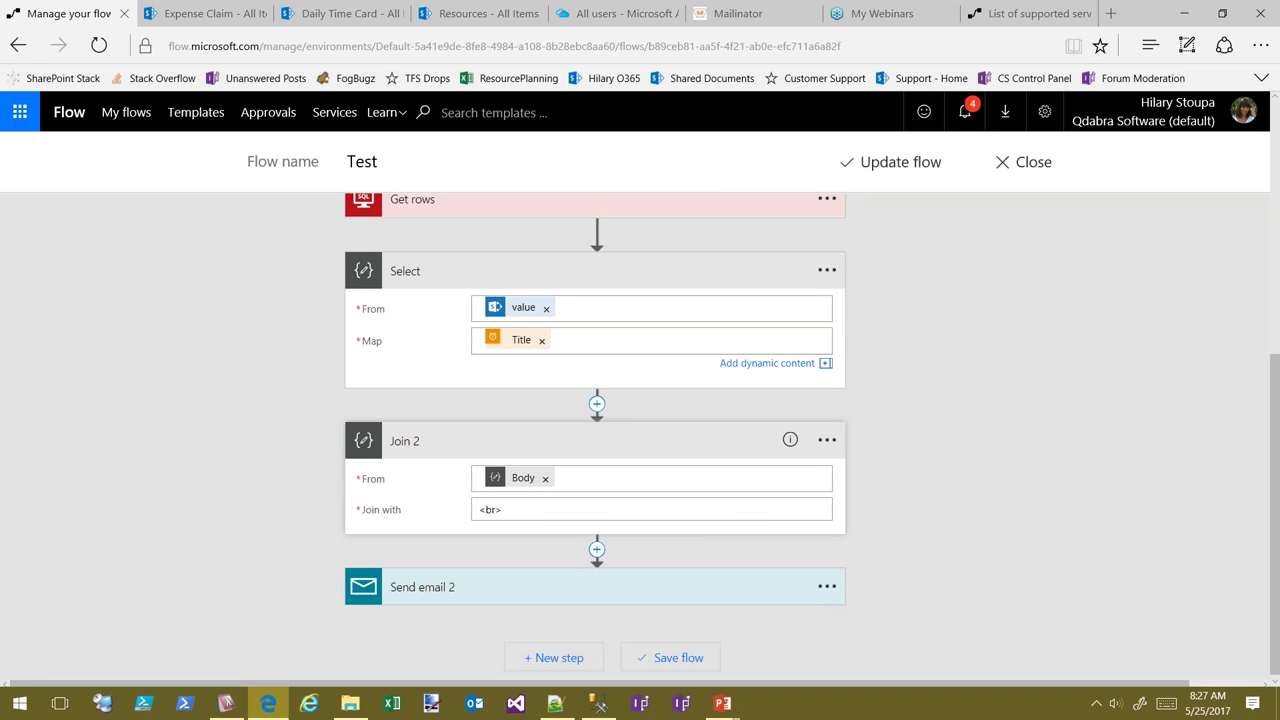
{"action": "left_click", "coordinate": [499, 474]}
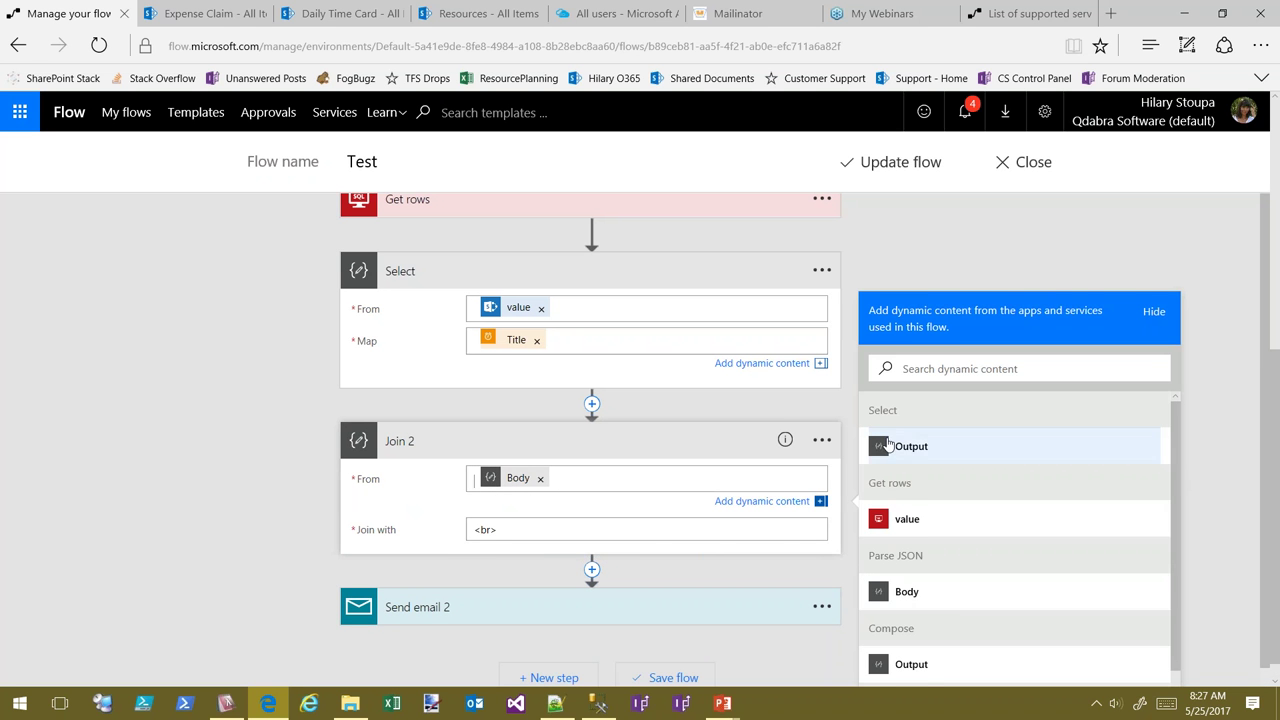
{"action": "left_click", "coordinate": [539, 479]}
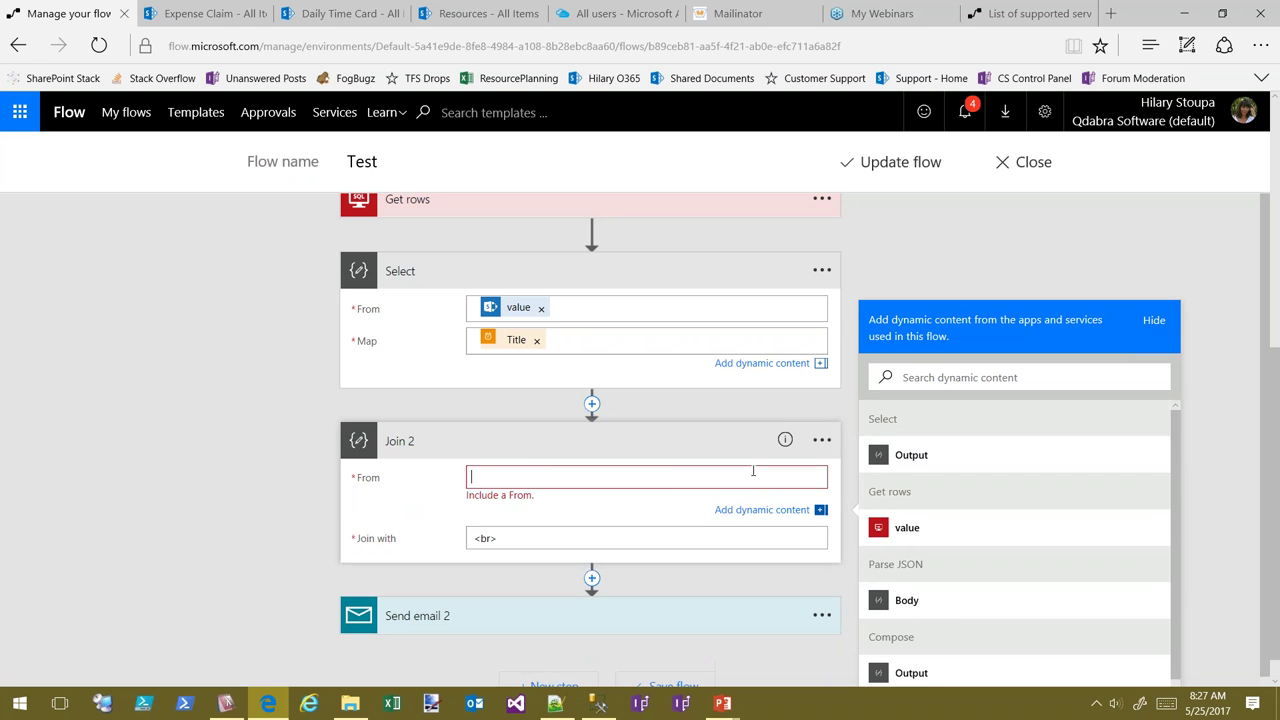
{"action": "left_click", "coordinate": [921, 457]}
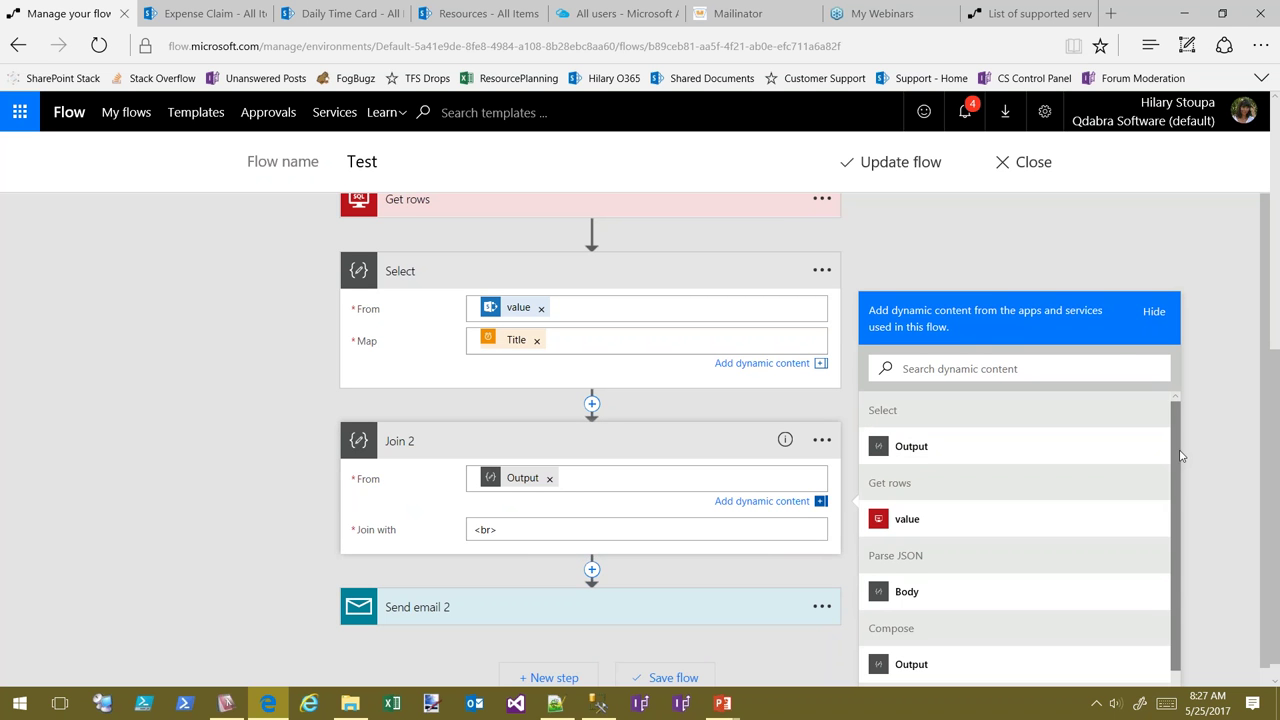
Highlight Join 2's <br> separator, then switch to the 'Output of table 2' email
{"action": "left_click_drag", "start_coordinate": [1178, 480], "coordinate": [1183, 516]}
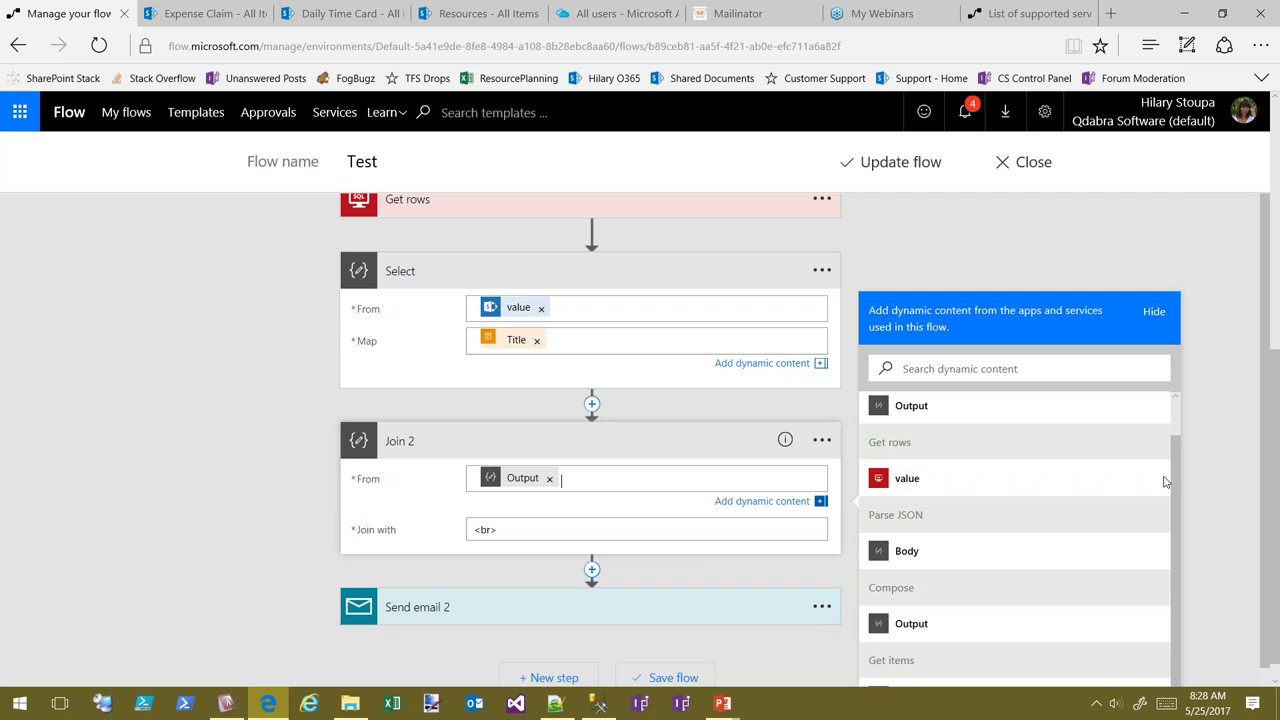
{"action": "scroll", "coordinate": [1176, 445], "scroll_direction": "up", "scroll_amount": 1}
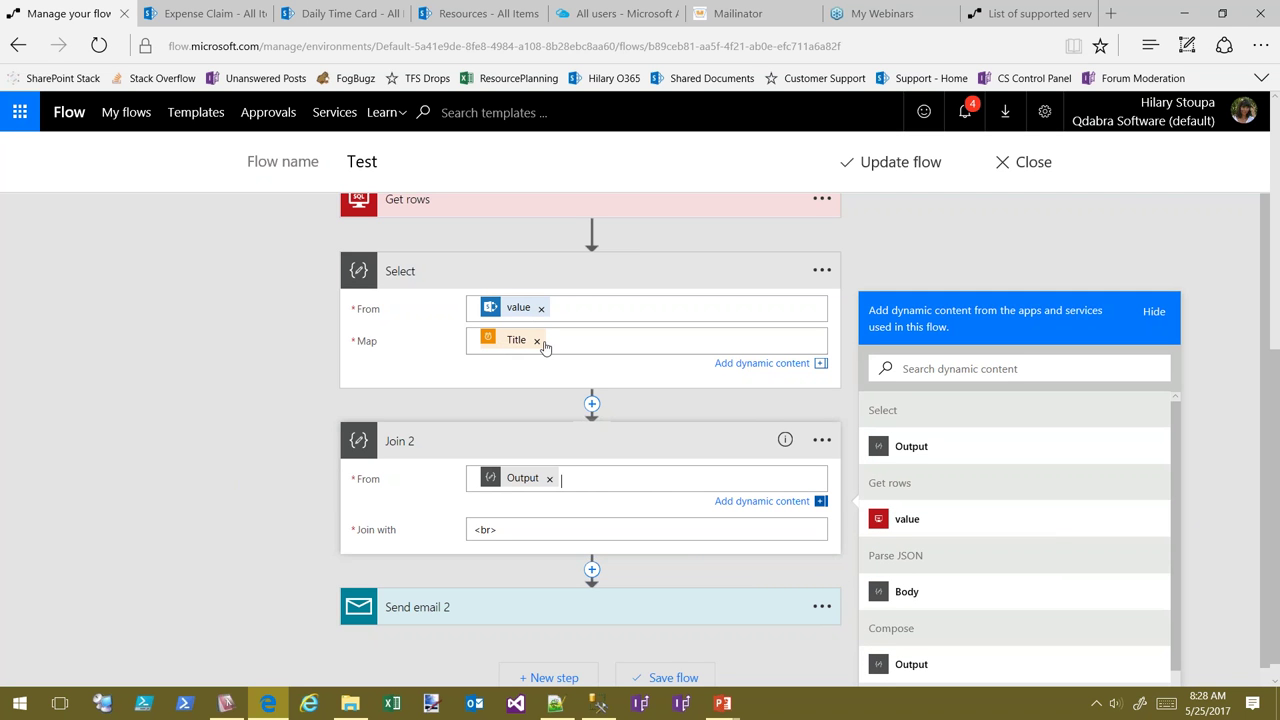
{"action": "left_click", "coordinate": [521, 529]}
{"action": "left_click_drag", "start_coordinate": [503, 513], "coordinate": [475, 511]}
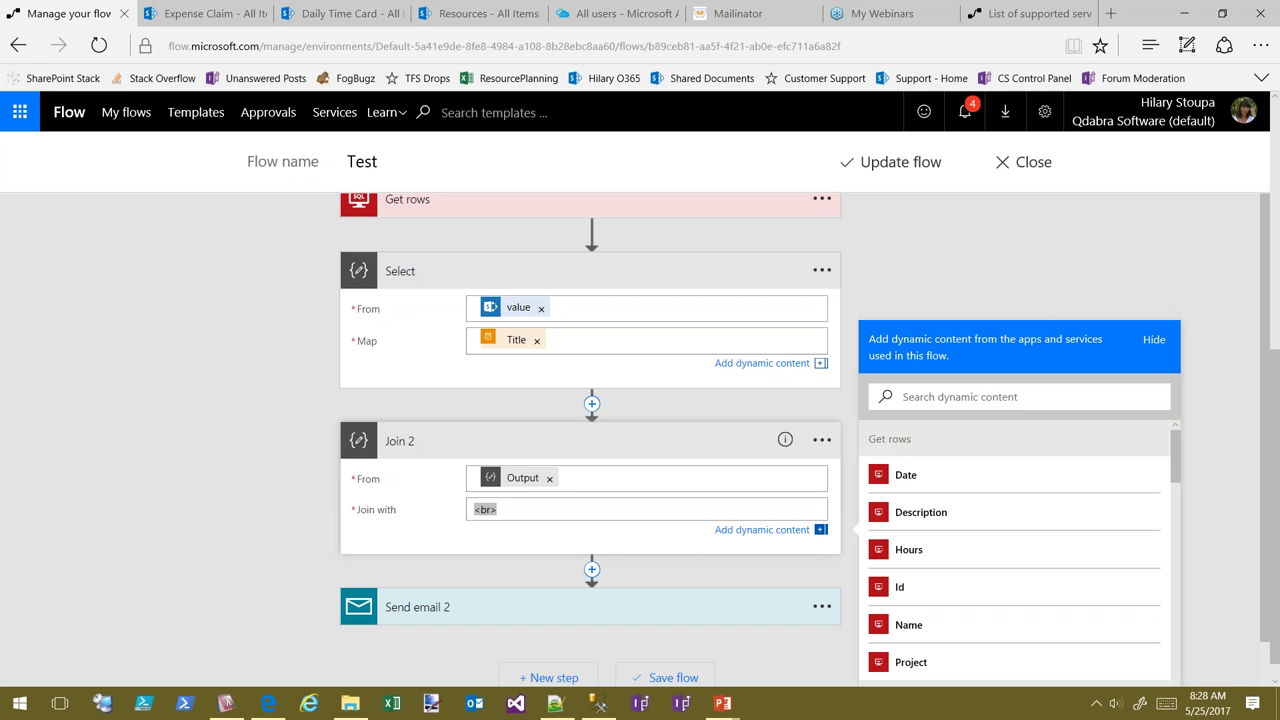
{"action": "key", "text": "alt+Tab"}
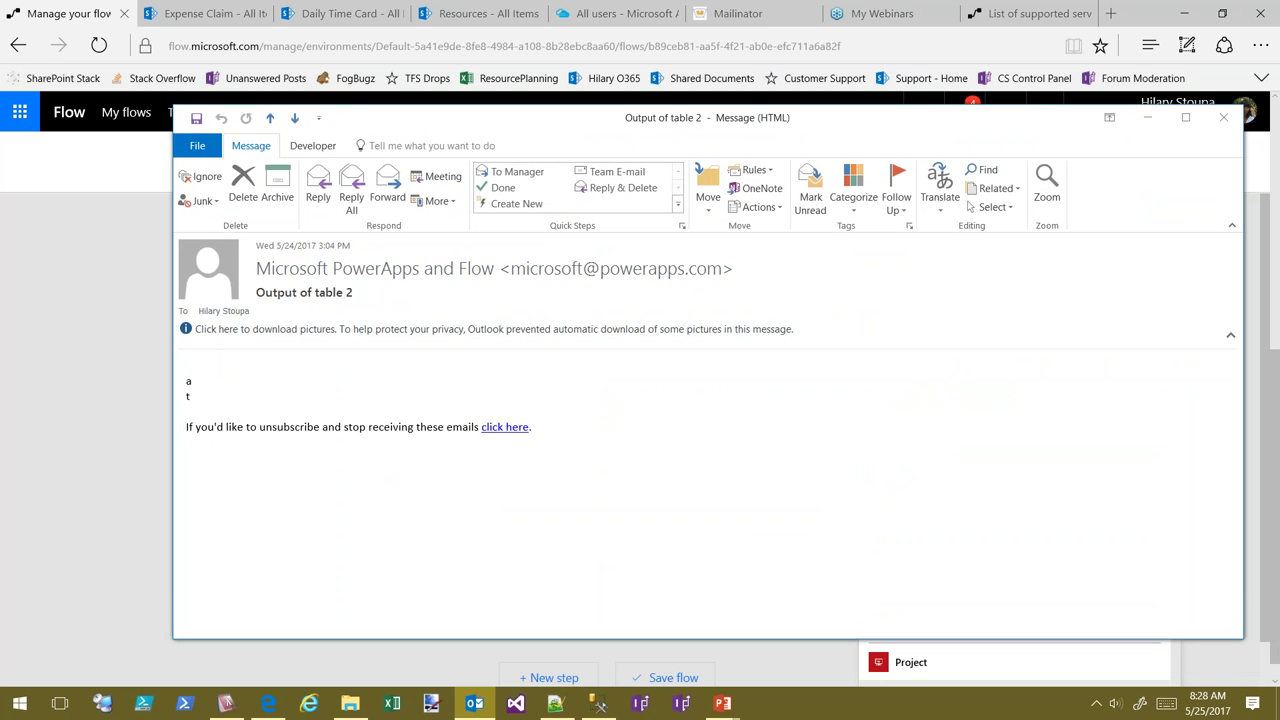
Highlight the two joined lines, a and t, in the email body
{"action": "mouse_move", "coordinate": [186, 379]}
{"action": "left_mouse_down"}
{"action": "mouse_move", "coordinate": [198, 400]}
{"action": "mouse_move", "coordinate": [181, 386]}
{"action": "left_mouse_up"}
{"action": "left_click", "coordinate": [188, 390]}
{"action": "left_click", "coordinate": [318, 406]}
Close the email and return to the Data Operations slide show
{"action": "key", "text": "Escape"}
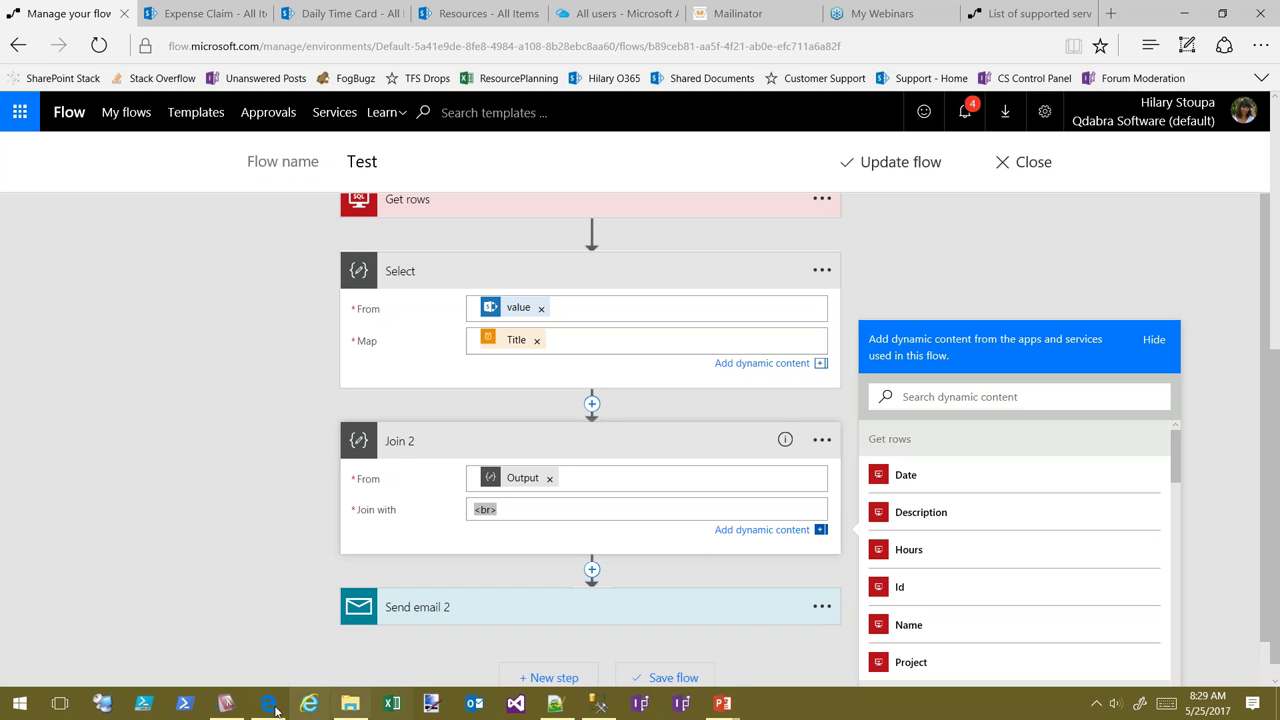
{"action": "mouse_move", "coordinate": [730, 708]}
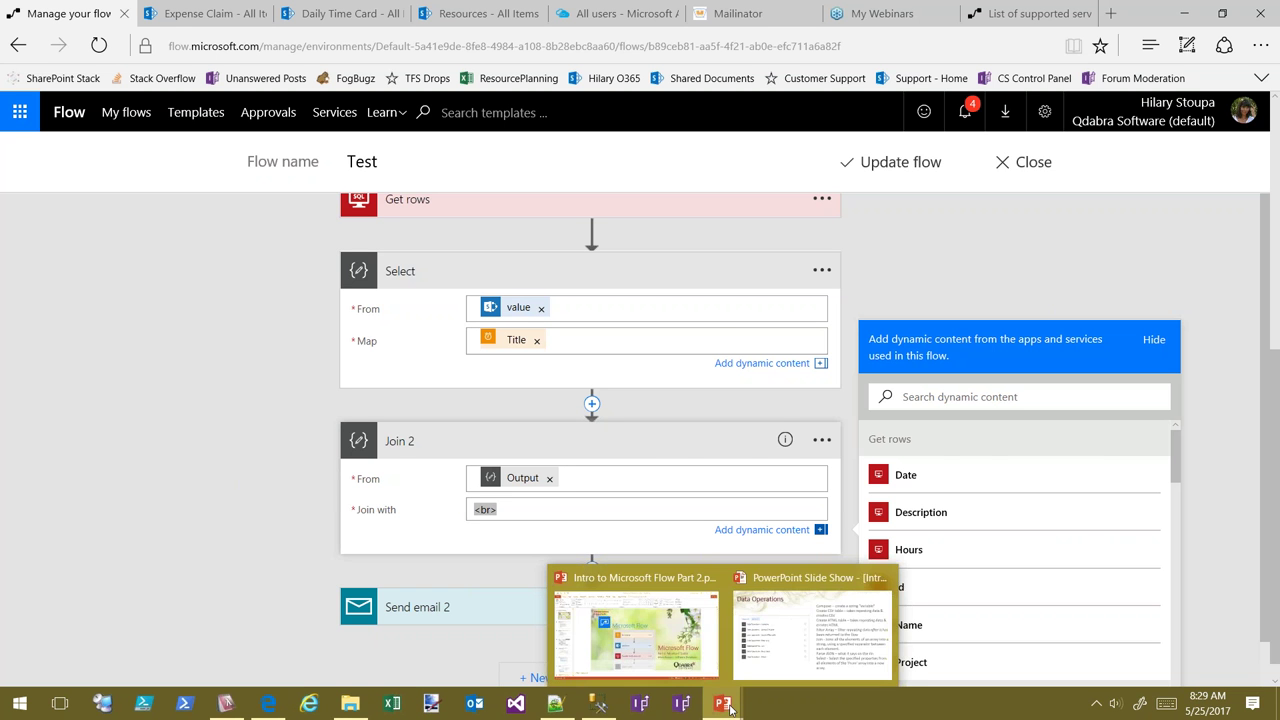
{"action": "left_click", "coordinate": [793, 575]}
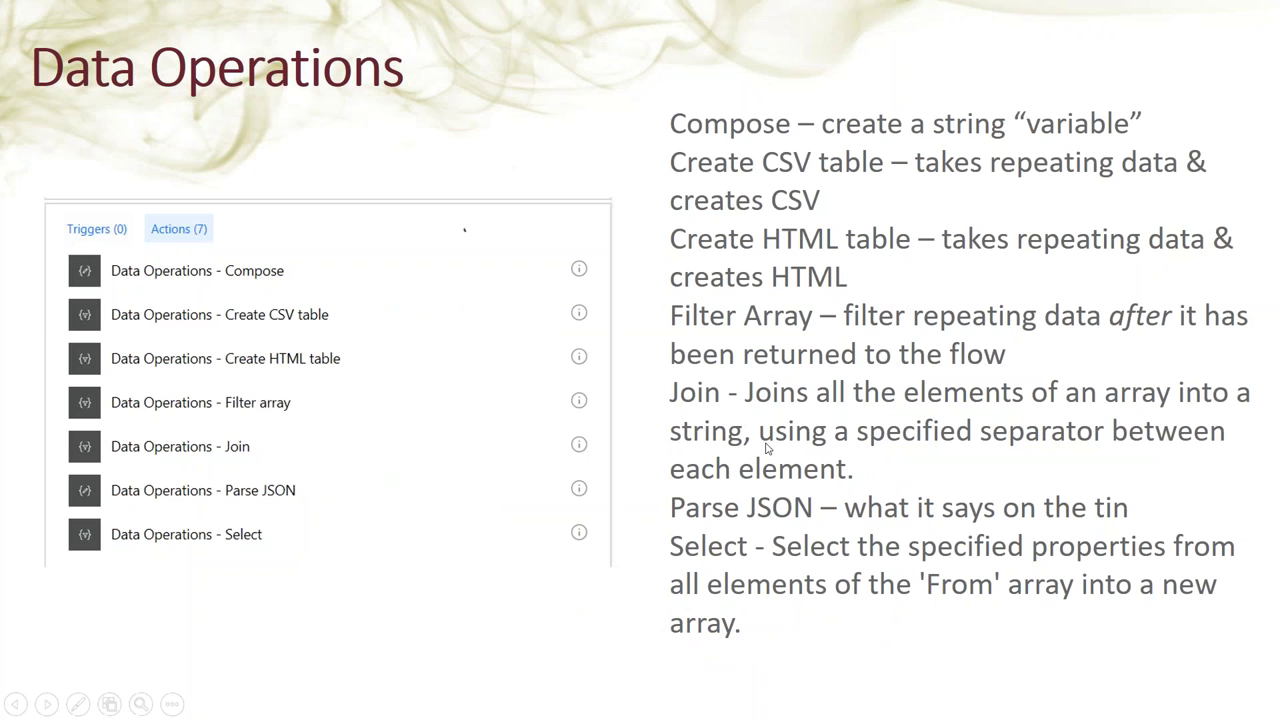
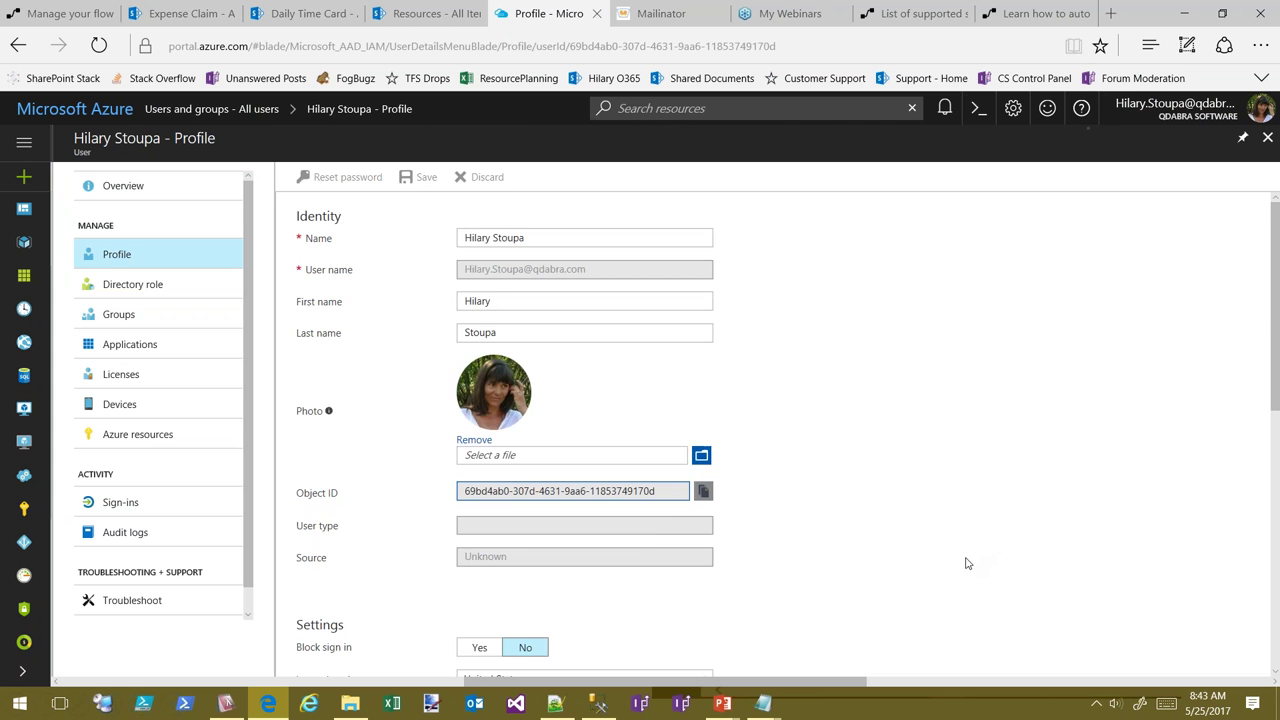
Check the user's Manager ID under Job info in the Azure portal, then return to the flow editor
{"action": "scroll", "coordinate": [950, 565], "scroll_direction": "down", "scroll_amount": 4}
{"action": "left_click", "coordinate": [664, 521]}
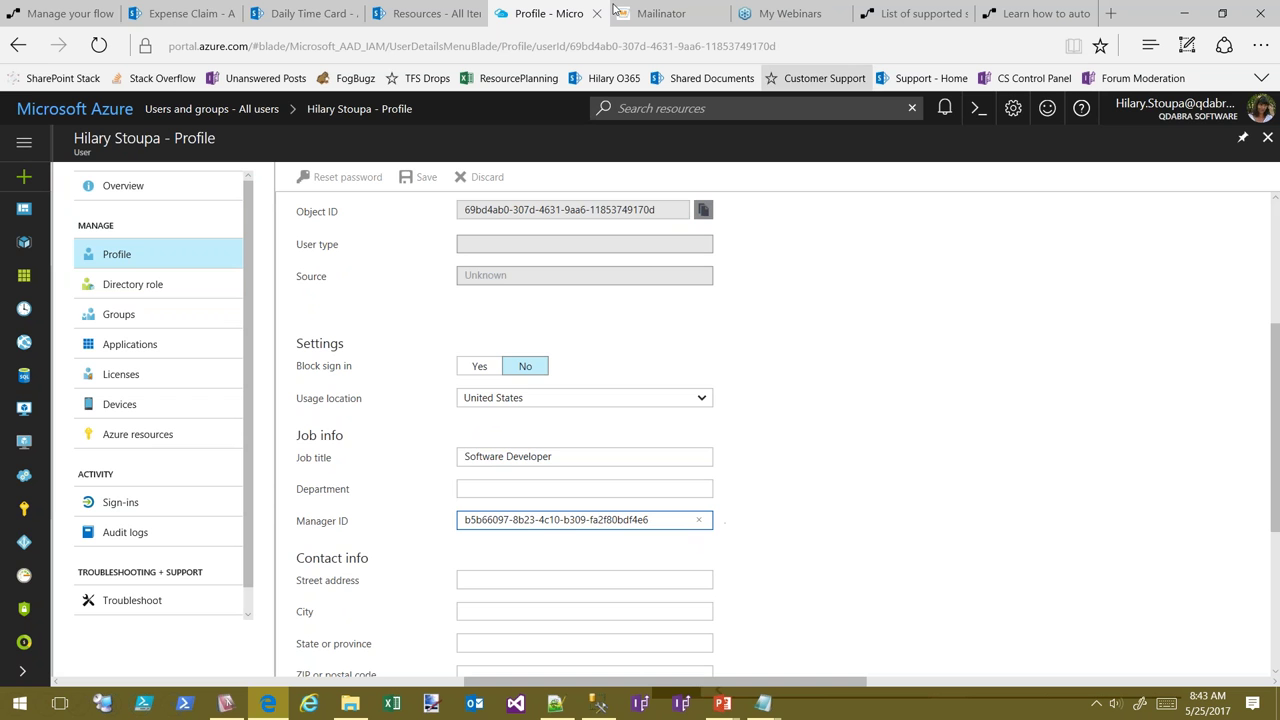
{"action": "left_click", "coordinate": [52, 13]}
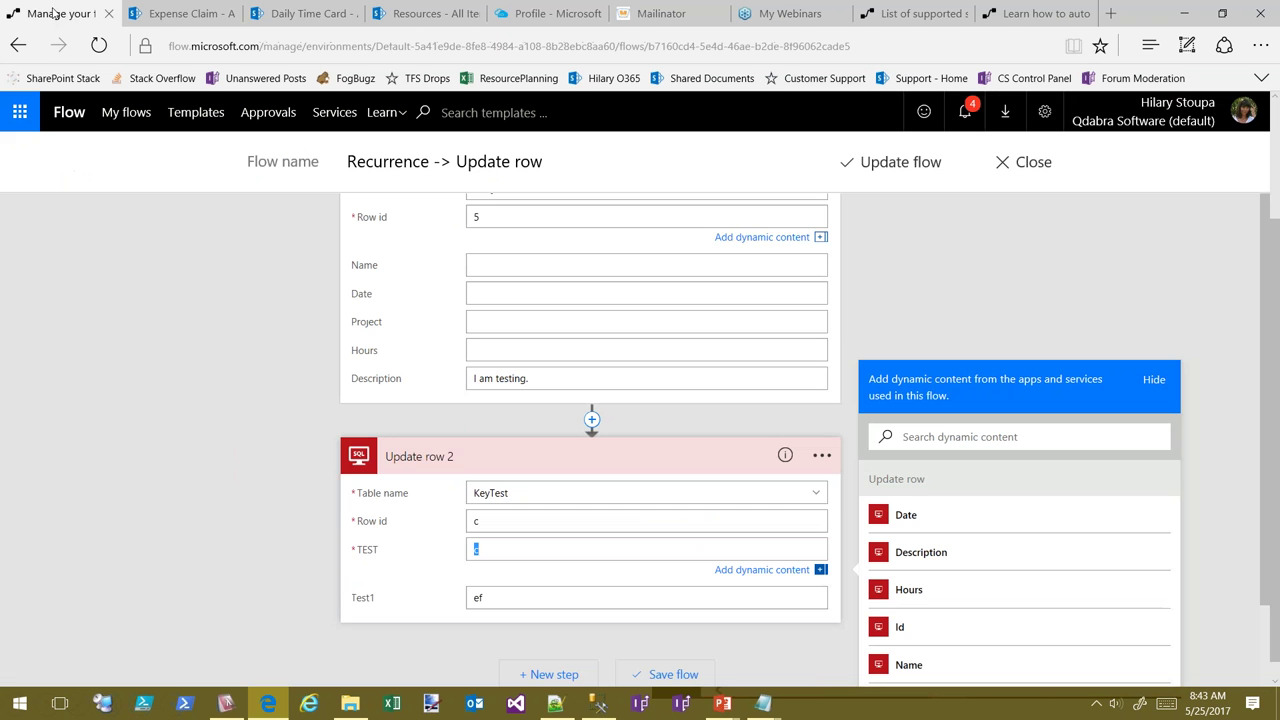
Leave the Update row flow and open the Get Manager flow for editing
{"action": "left_click", "coordinate": [1030, 162]}
{"action": "scroll", "coordinate": [58, 446], "scroll_direction": "down", "scroll_amount": 2}
{"action": "left_click", "coordinate": [266, 394]}
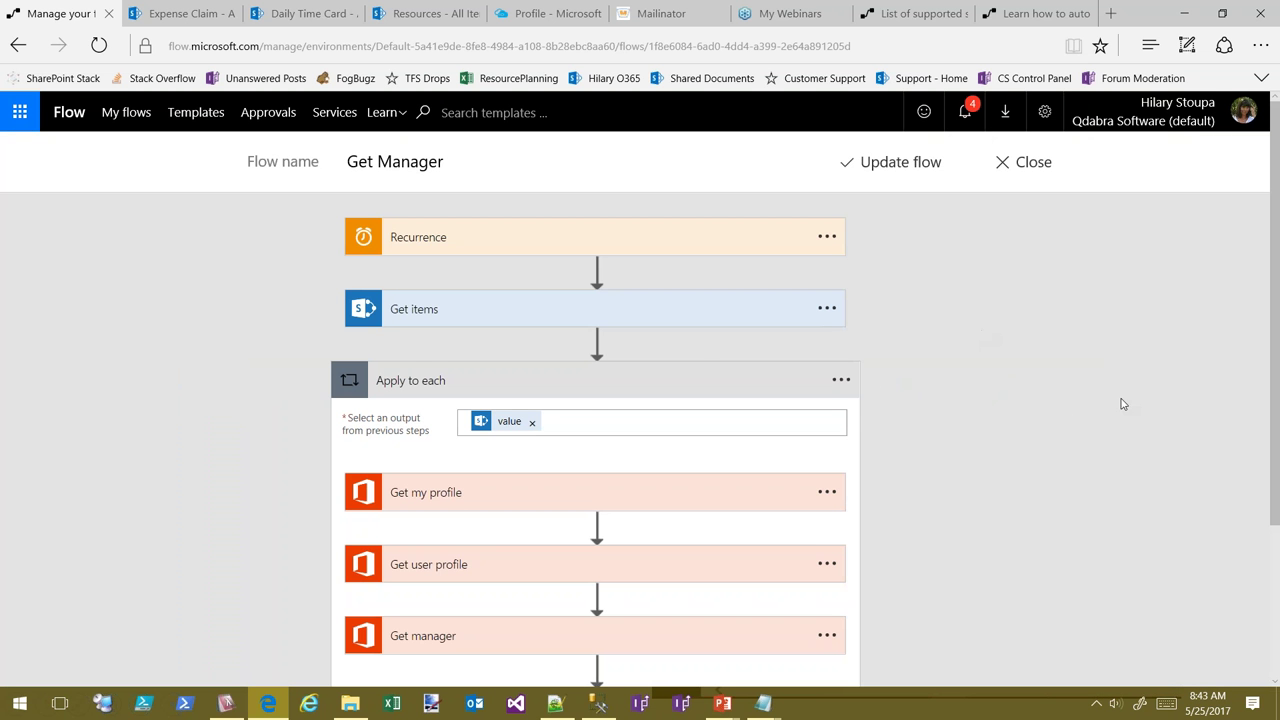
{"action": "scroll", "coordinate": [1122, 403], "scroll_direction": "down", "scroll_amount": 1}
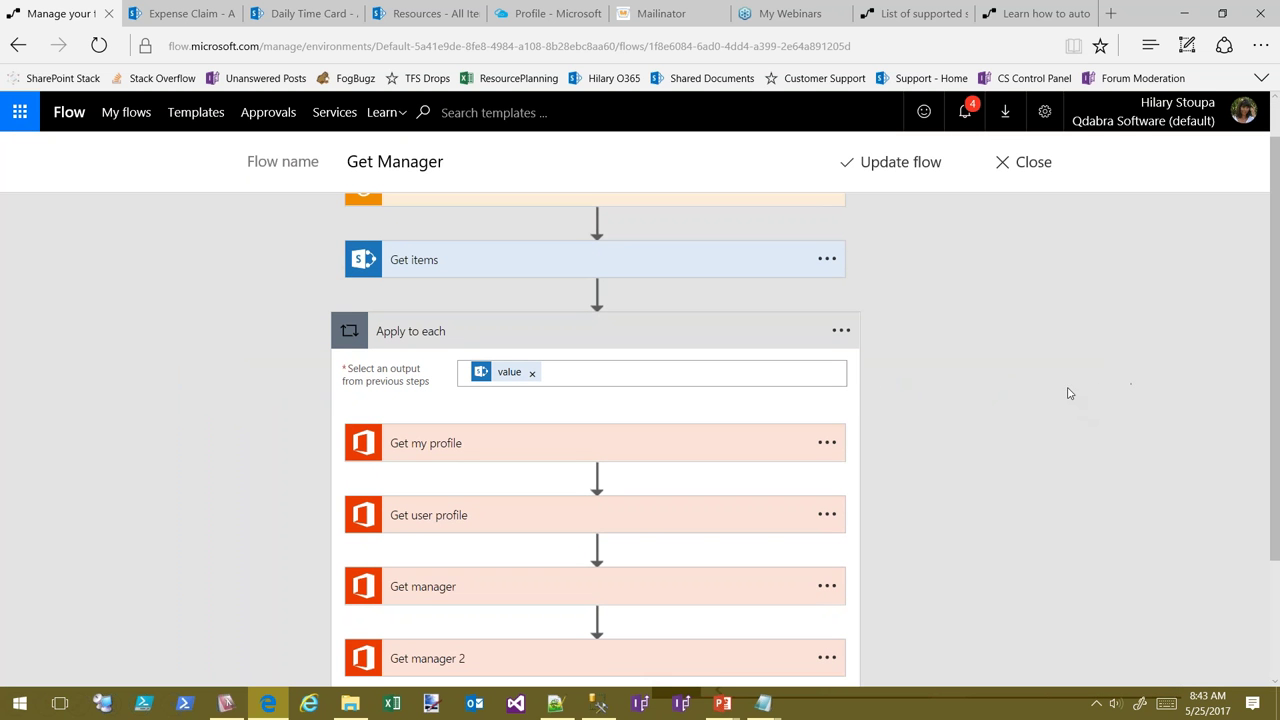
{"action": "scroll", "coordinate": [1155, 445], "scroll_direction": "down", "scroll_amount": 2}
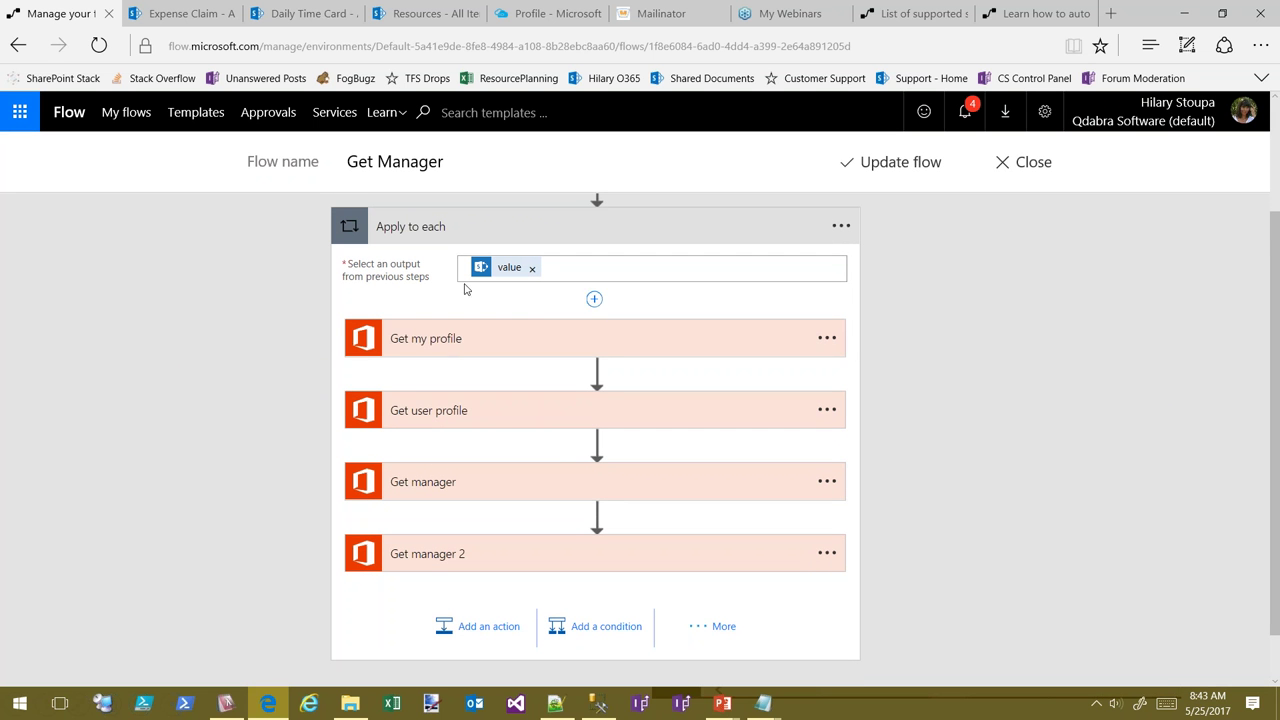
Expand the Get my profile, Get user profile and Get manager steps
{"action": "left_click", "coordinate": [432, 340]}
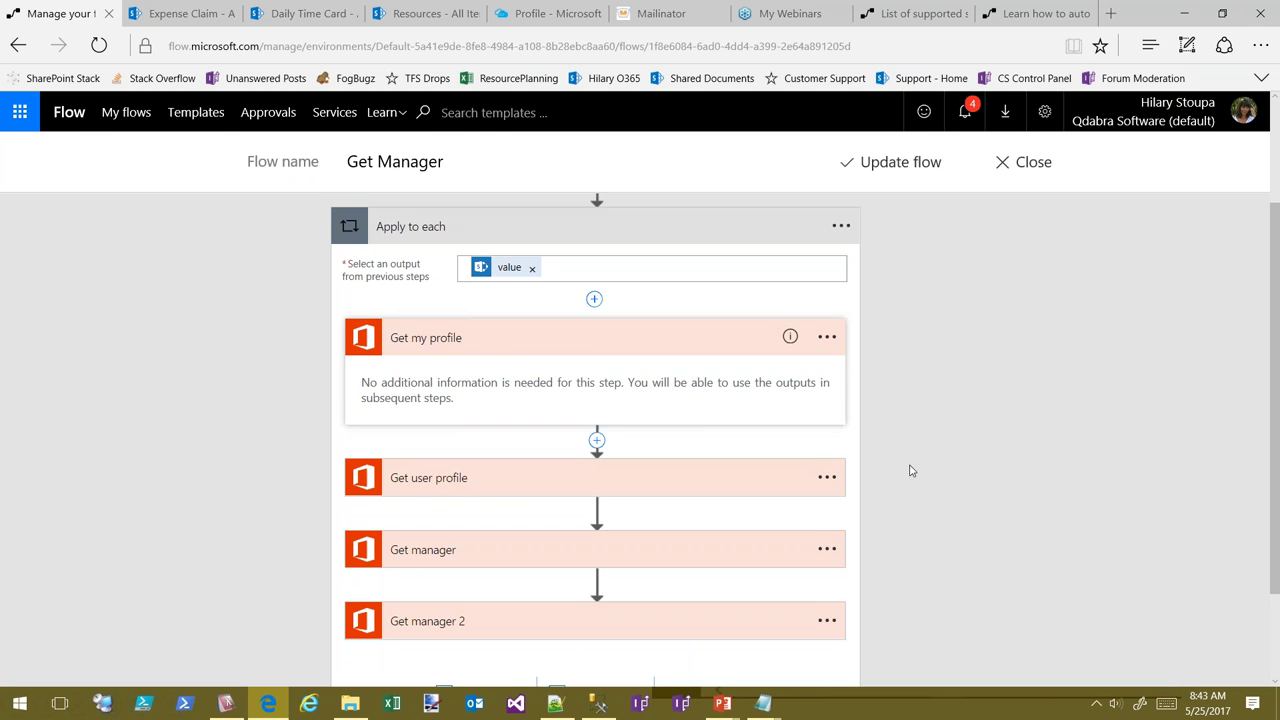
{"action": "left_click", "coordinate": [352, 448]}
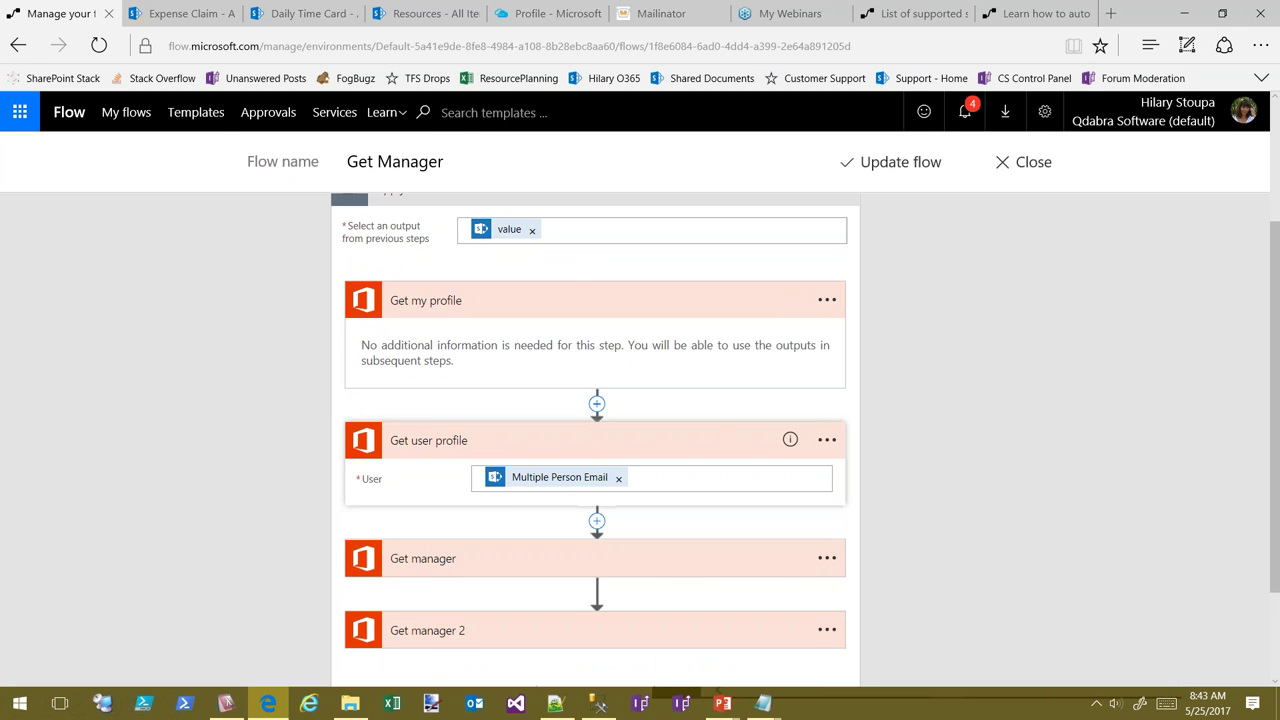
{"action": "scroll", "coordinate": [1143, 463], "scroll_direction": "down", "scroll_amount": 2}
{"action": "left_click", "coordinate": [731, 425]}
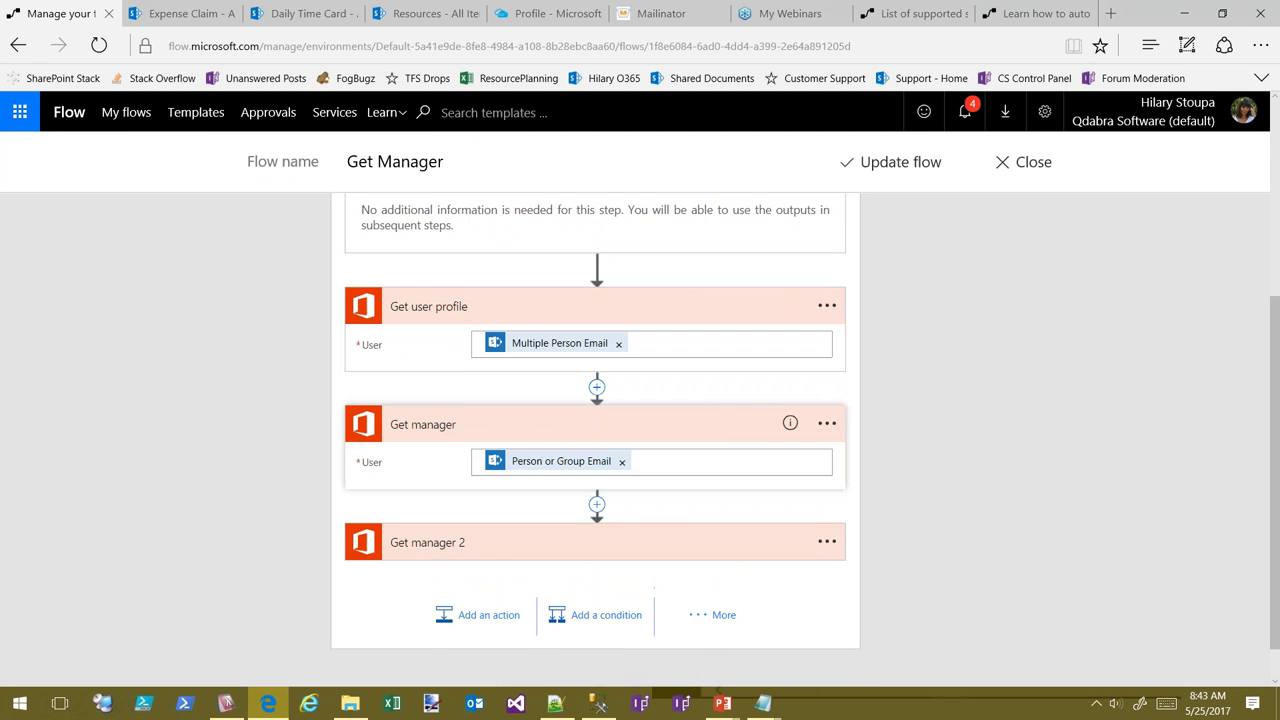
{"action": "scroll", "coordinate": [905, 425], "scroll_direction": "down", "scroll_amount": 1}
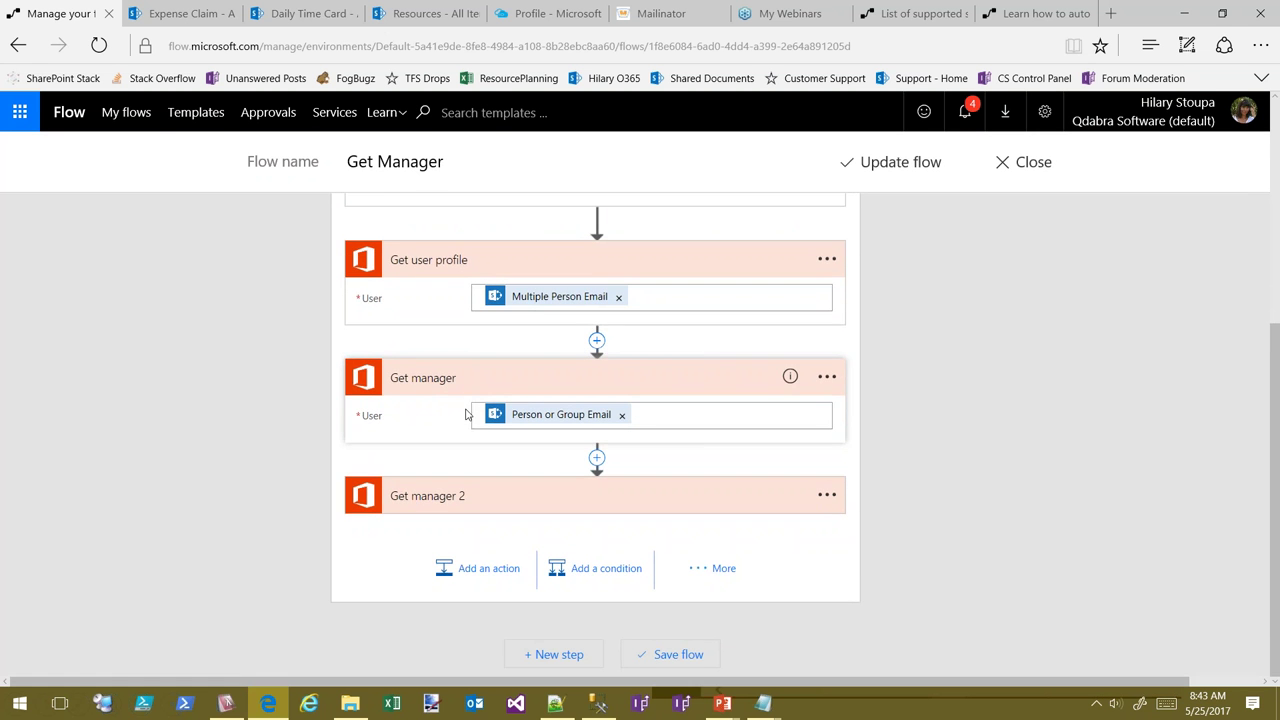
Check the dynamic content for the Get manager User field, then close the Get Manager flow
{"action": "left_click", "coordinate": [734, 415]}
{"action": "mouse_move", "coordinate": [1179, 365]}
{"action": "left_mouse_down"}
{"action": "mouse_move", "coordinate": [1179, 397]}
{"action": "mouse_move", "coordinate": [1179, 371]}
{"action": "left_mouse_up"}
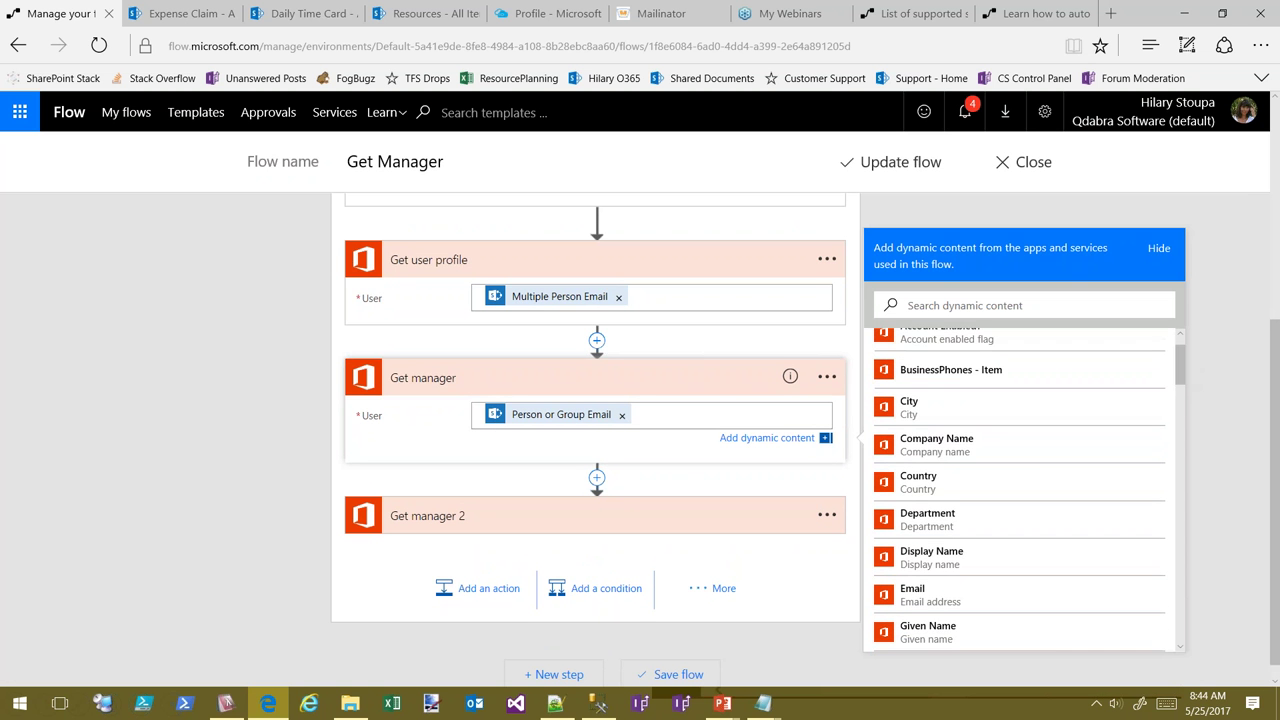
{"action": "left_click", "coordinate": [247, 463]}
{"action": "scroll", "coordinate": [157, 480], "scroll_direction": "up", "scroll_amount": 5}
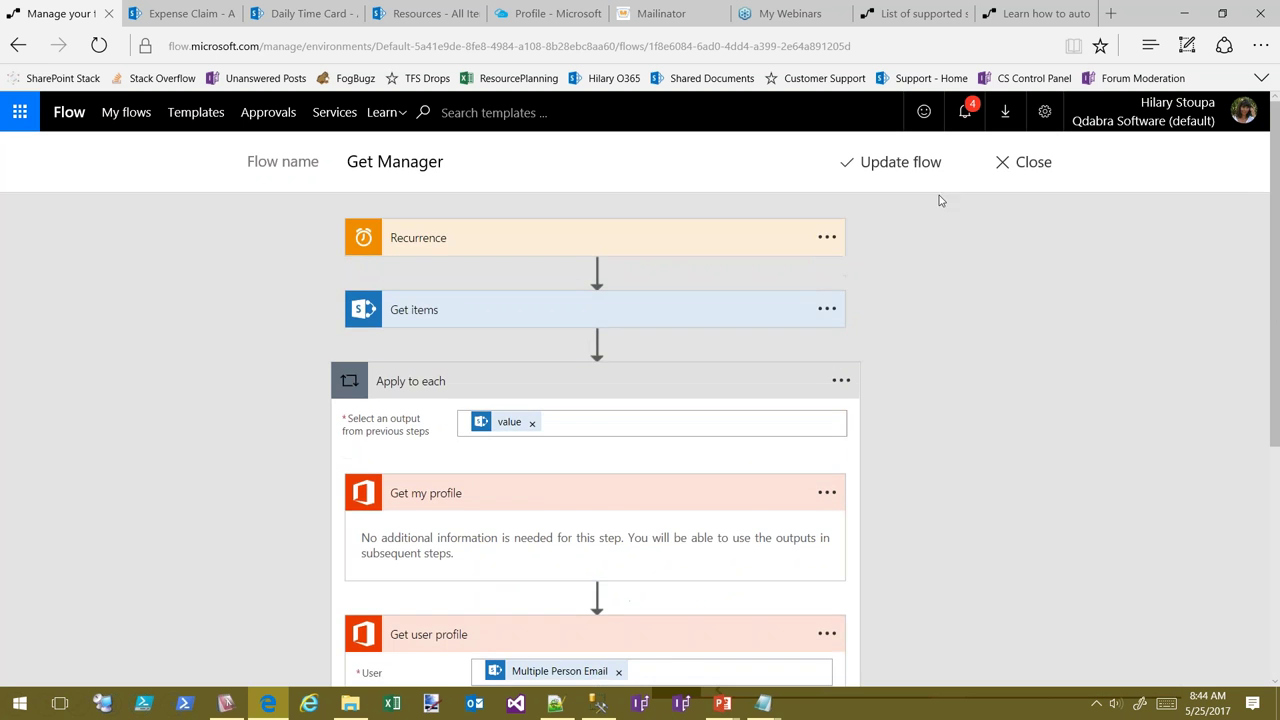
{"action": "left_click", "coordinate": [1033, 163]}
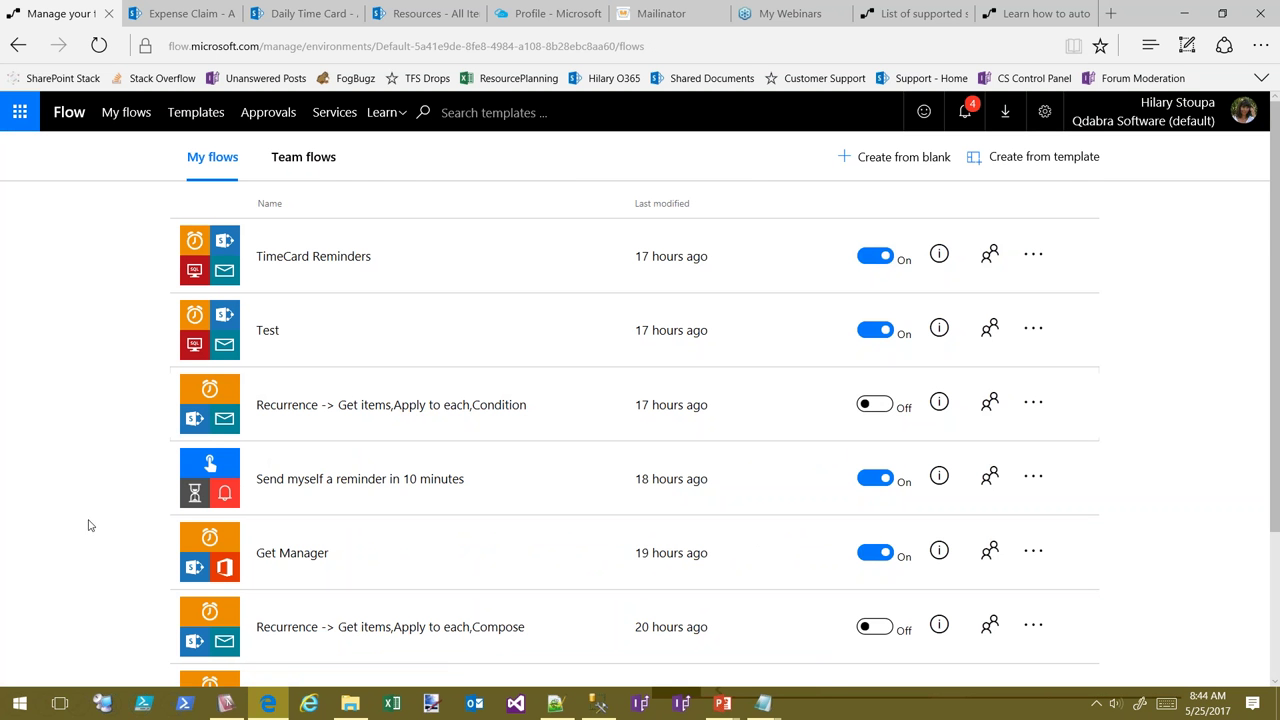
Open the Get Manager run history and its most recent failed run
{"action": "left_click", "coordinate": [908, 558]}
{"action": "left_click", "coordinate": [1033, 551]}
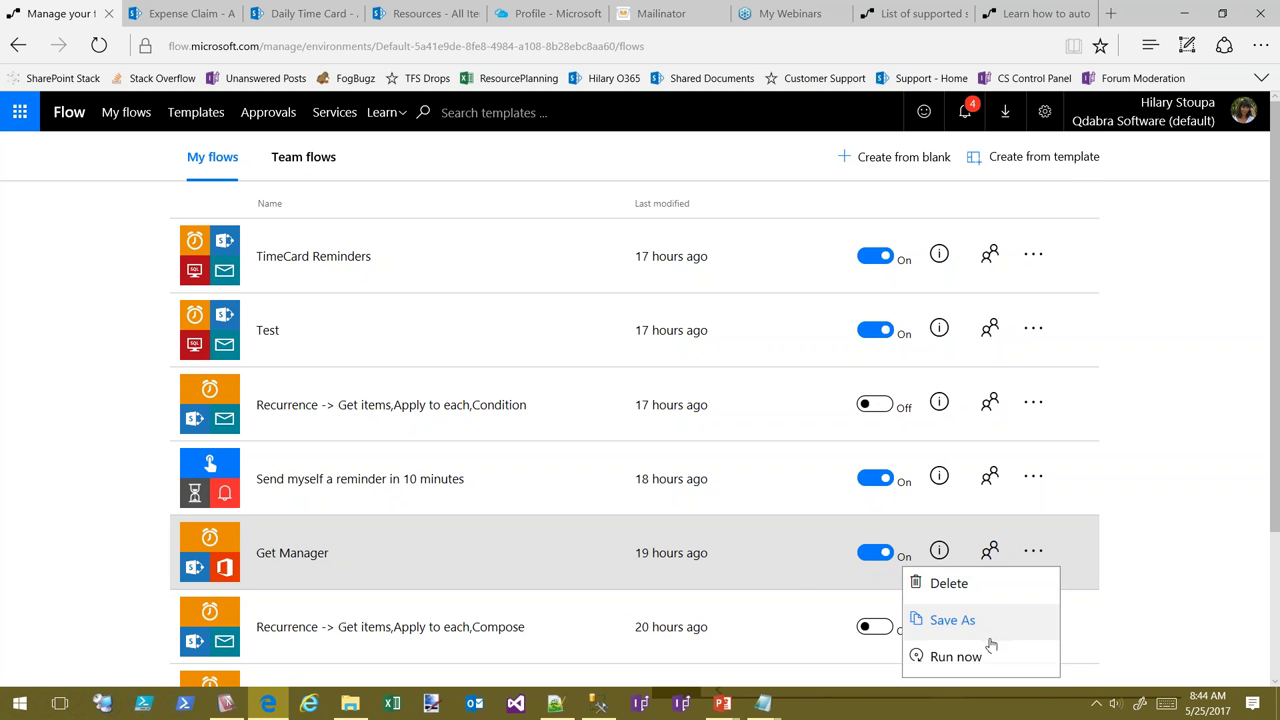
{"action": "left_click", "coordinate": [939, 551]}
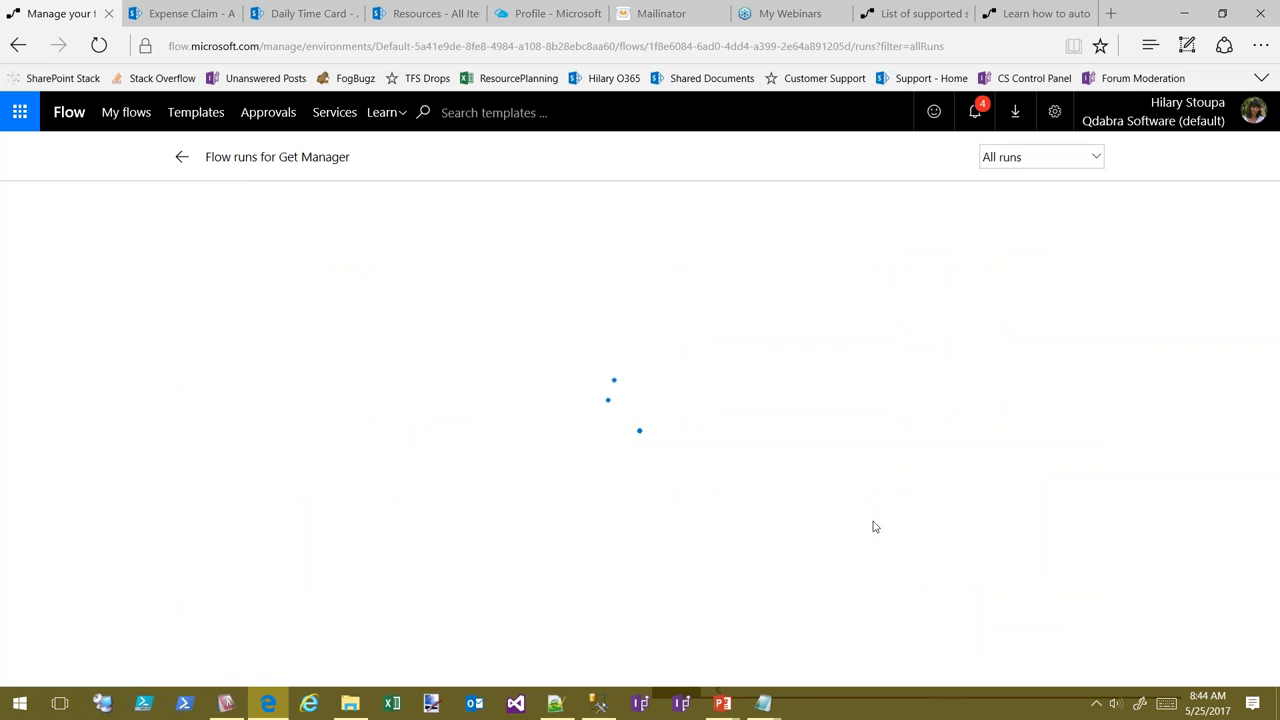
{"action": "scroll", "coordinate": [143, 354], "scroll_direction": "down", "scroll_amount": 1}
{"action": "scroll", "coordinate": [143, 354], "scroll_direction": "up", "scroll_amount": 1}
{"action": "left_click", "coordinate": [530, 261]}
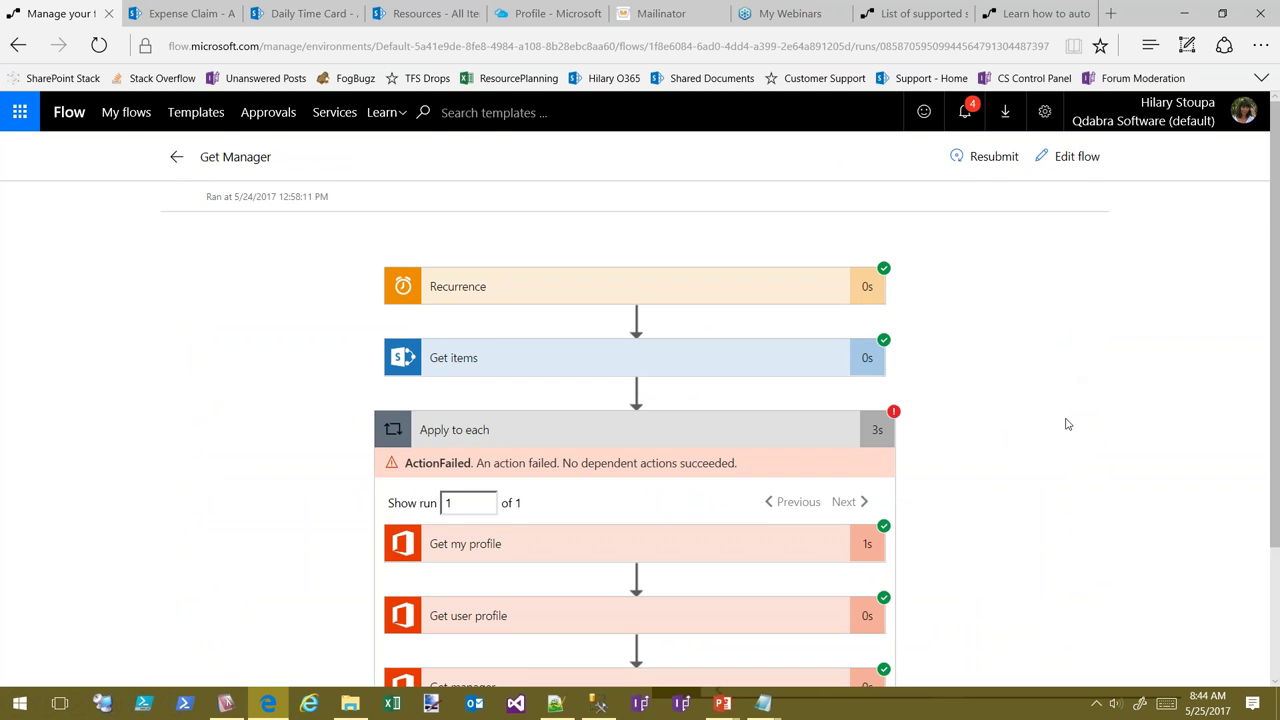
Show and review the outputs of the Get my profile step
{"action": "scroll", "coordinate": [1083, 393], "scroll_direction": "down", "scroll_amount": 1}
{"action": "scroll", "coordinate": [1083, 393], "scroll_direction": "down", "scroll_amount": 1}
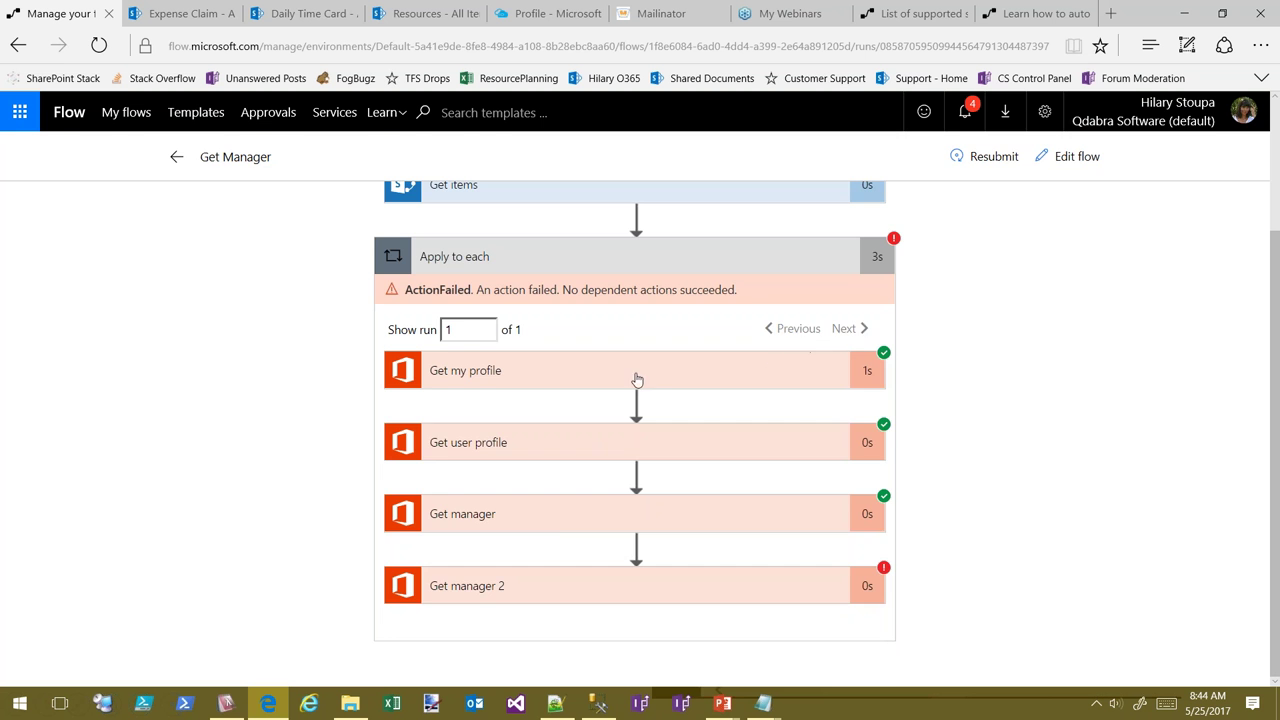
{"action": "left_click", "coordinate": [773, 370]}
{"action": "scroll", "coordinate": [1066, 363], "scroll_direction": "down", "scroll_amount": 3}
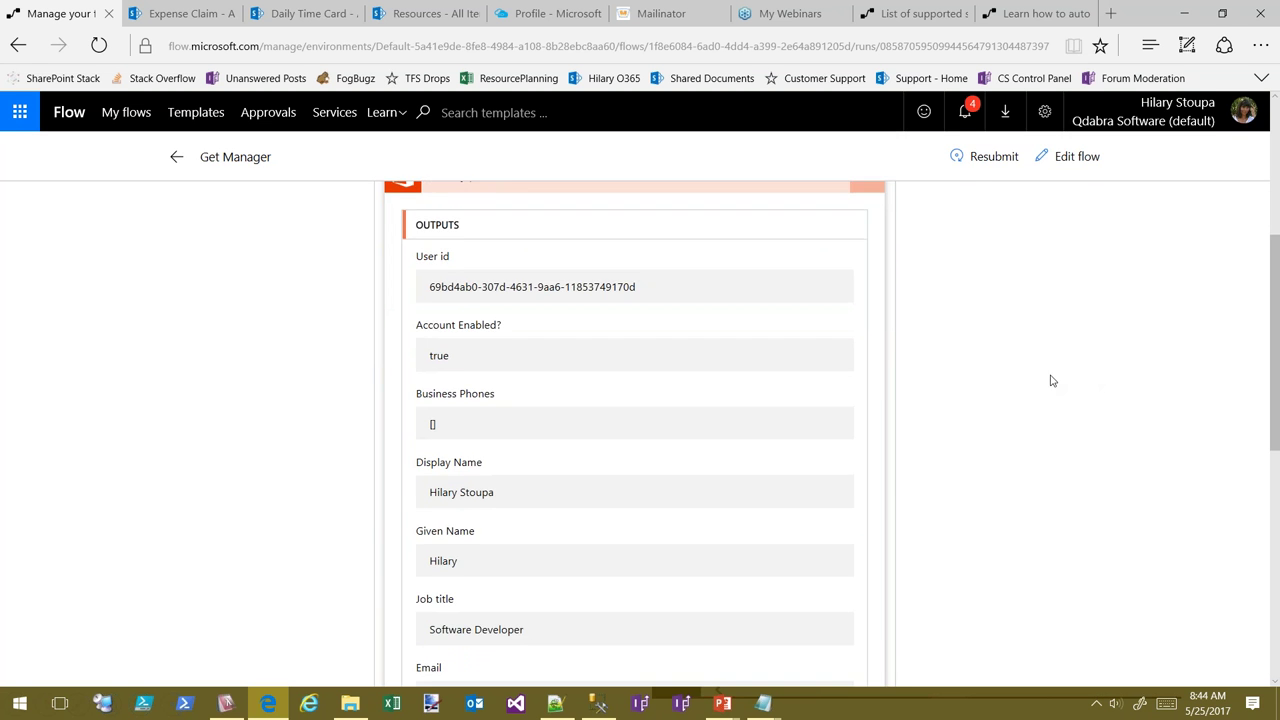
{"action": "scroll", "coordinate": [1031, 363], "scroll_direction": "up", "scroll_amount": 3}
{"action": "scroll", "coordinate": [914, 423], "scroll_direction": "down", "scroll_amount": 3}
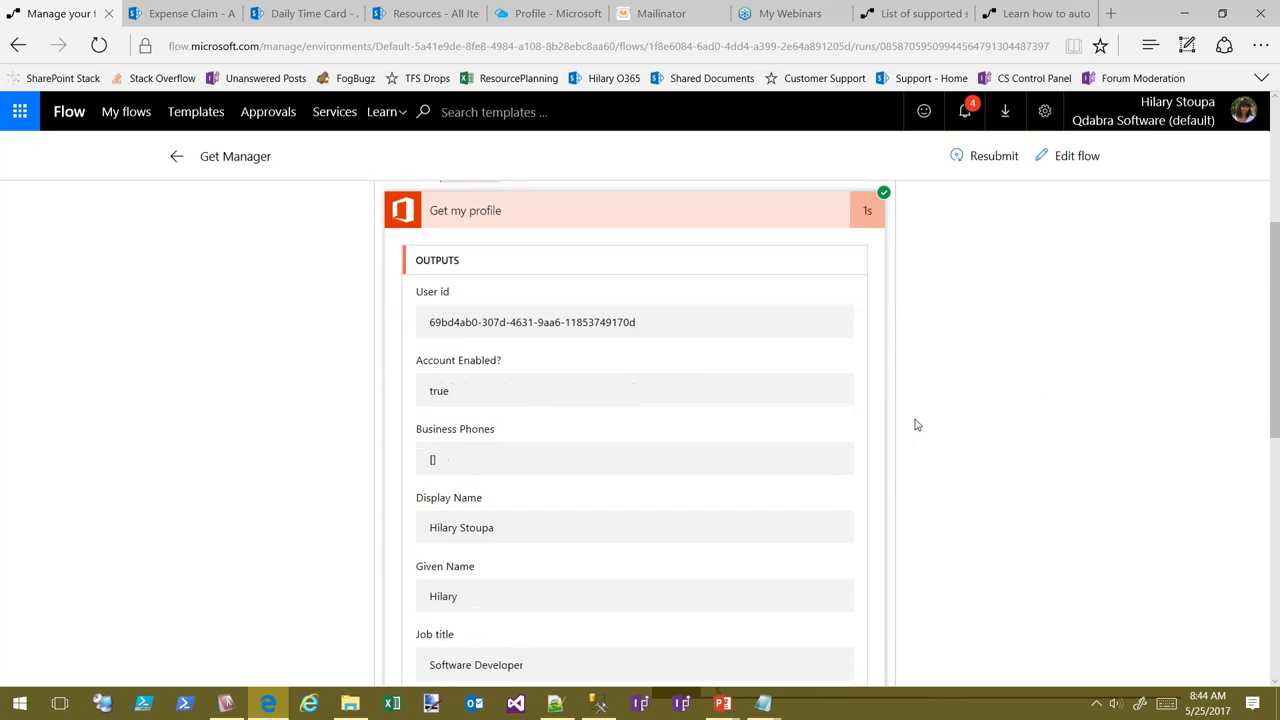
{"action": "scroll", "coordinate": [951, 406], "scroll_direction": "down", "scroll_amount": 3}
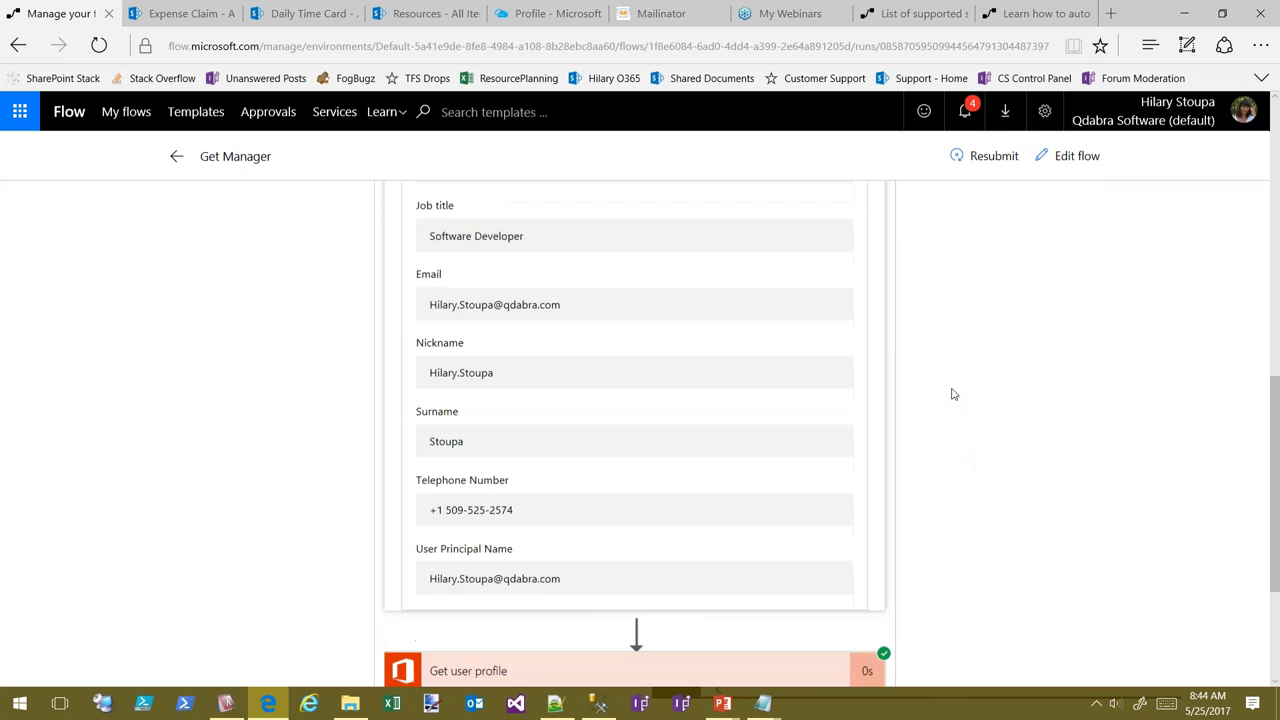
{"action": "scroll", "coordinate": [950, 410], "scroll_direction": "up", "scroll_amount": 2}
{"action": "scroll", "coordinate": [948, 427], "scroll_direction": "down", "scroll_amount": 4}
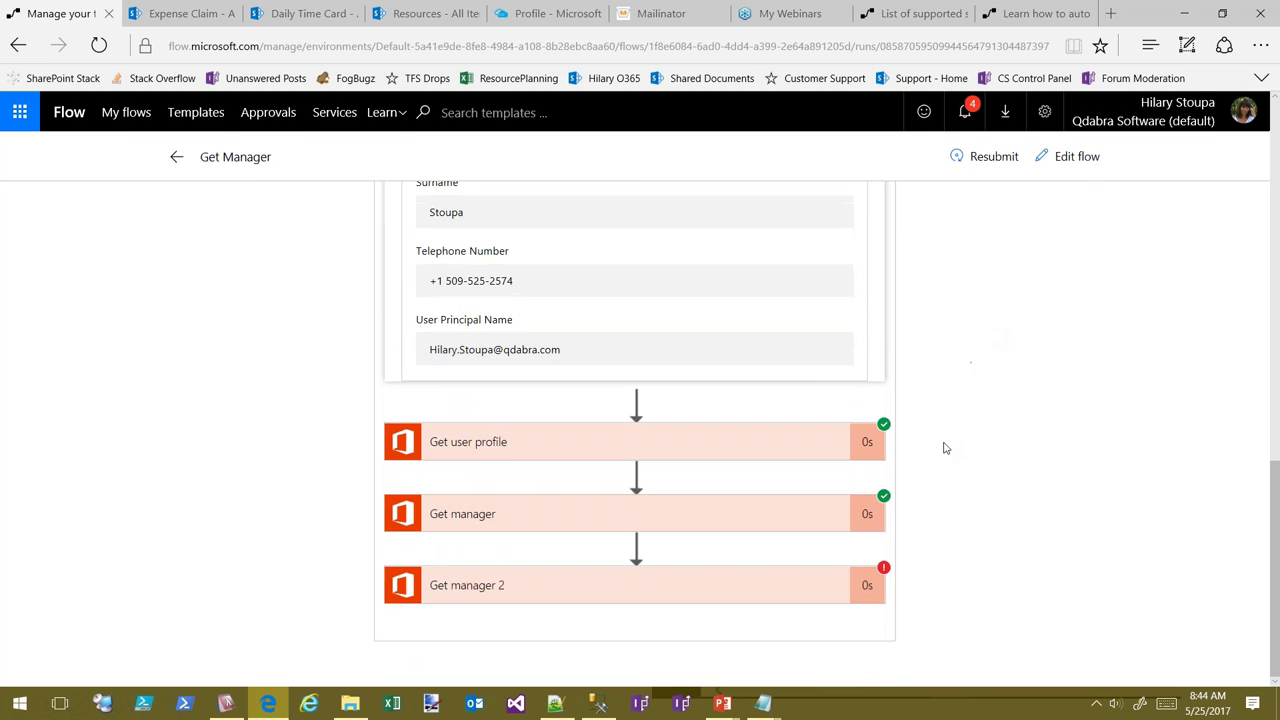
Expand the Get manager step and scroll through its inputs and outputs
{"action": "left_click", "coordinate": [442, 512]}
{"action": "scroll", "coordinate": [1066, 492], "scroll_direction": "down", "scroll_amount": 3}
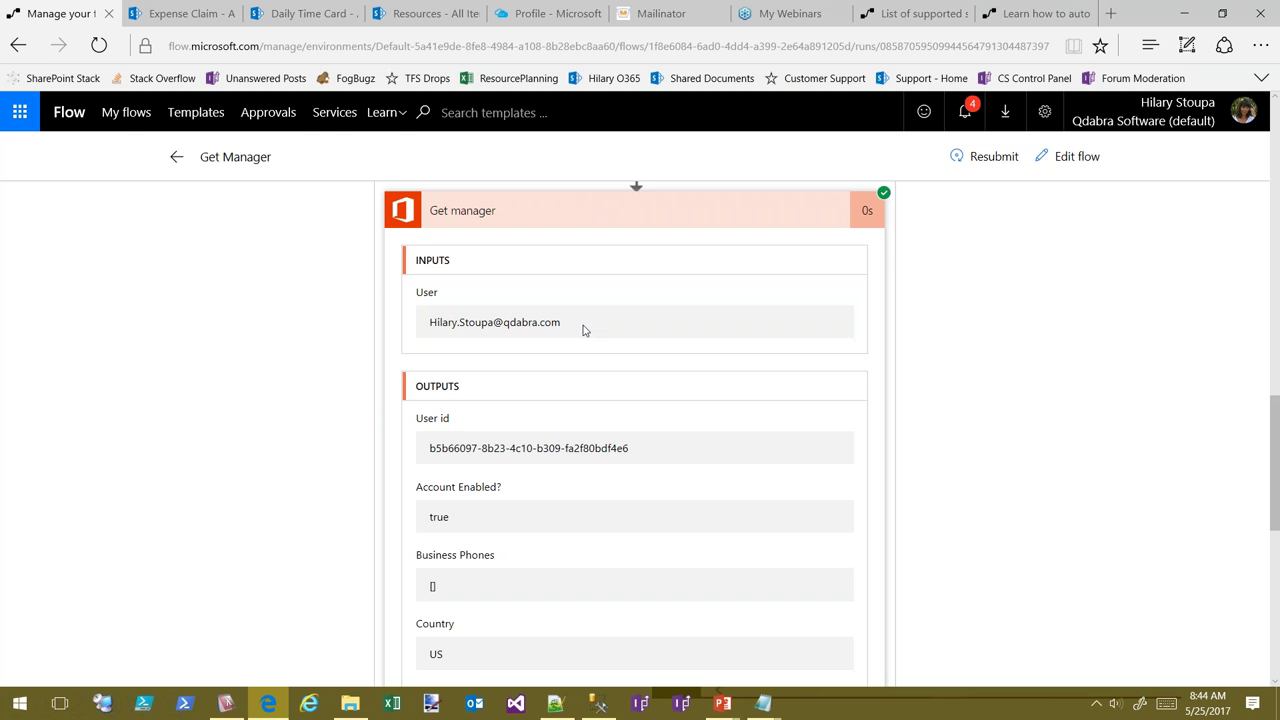
{"action": "scroll", "coordinate": [1007, 436], "scroll_direction": "down", "scroll_amount": 1}
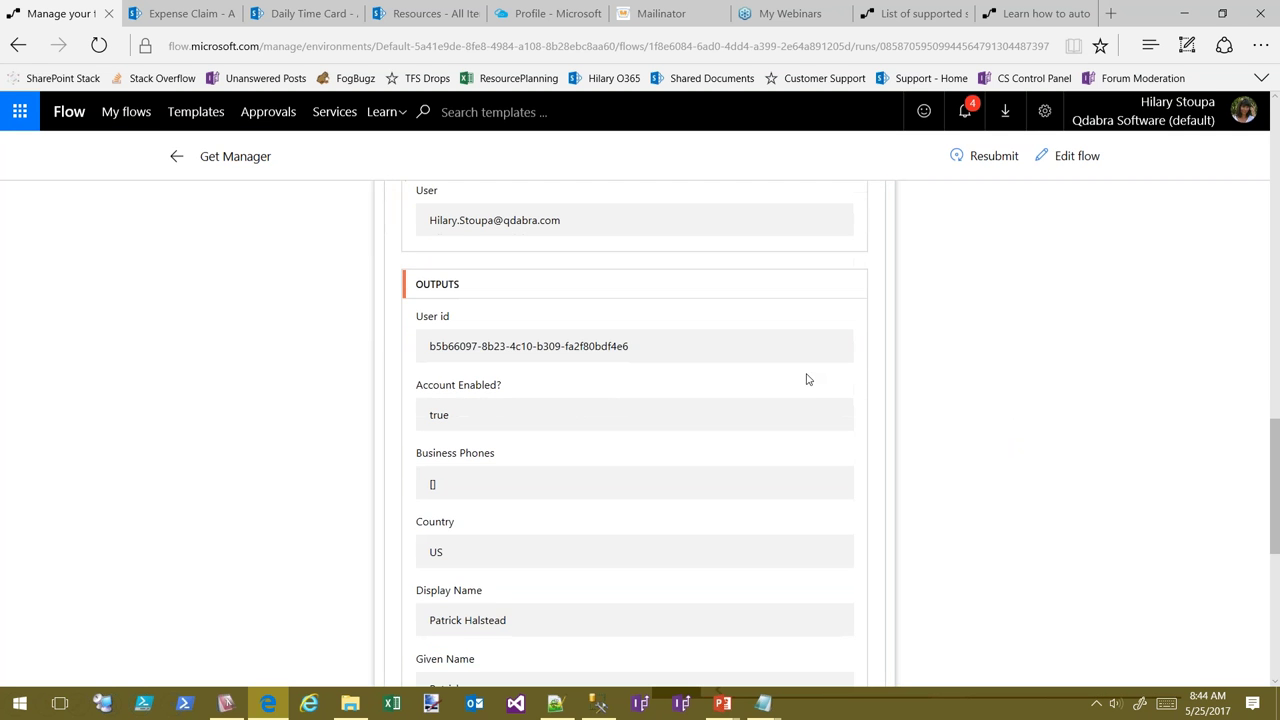
{"action": "scroll", "coordinate": [1057, 423], "scroll_direction": "down", "scroll_amount": 5}
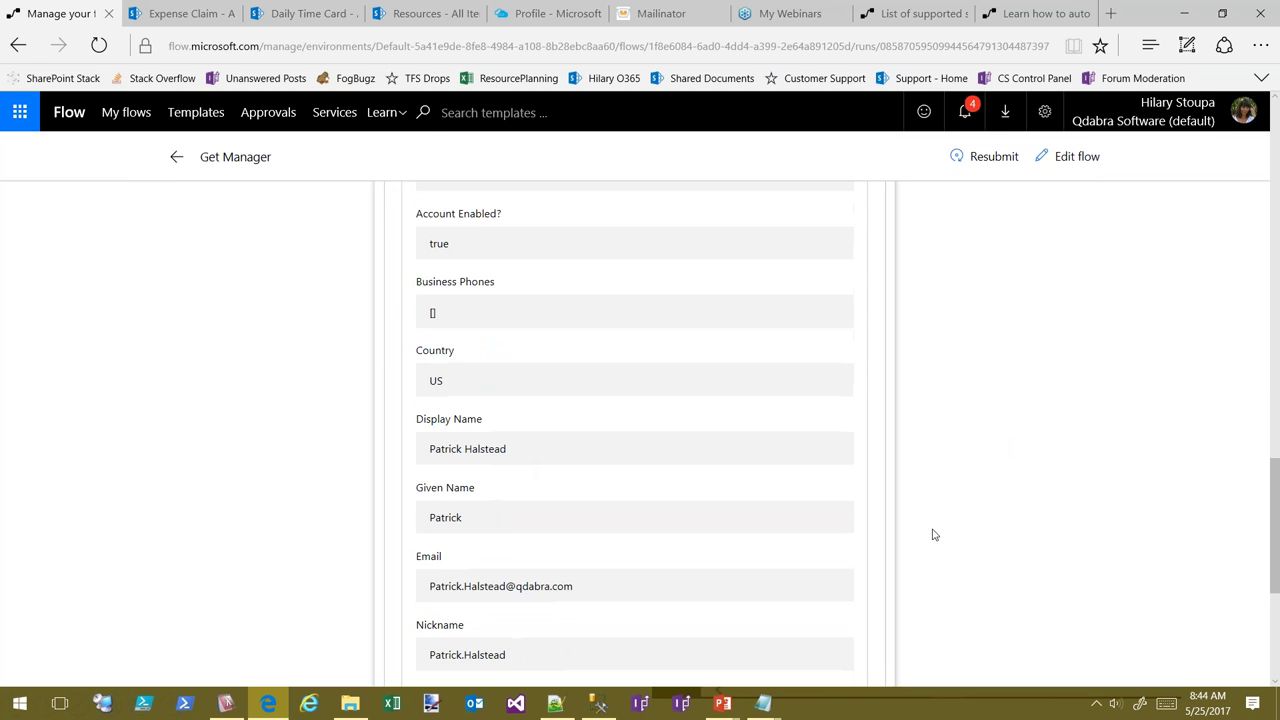
{"action": "scroll", "coordinate": [960, 455], "scroll_direction": "up", "scroll_amount": 4}
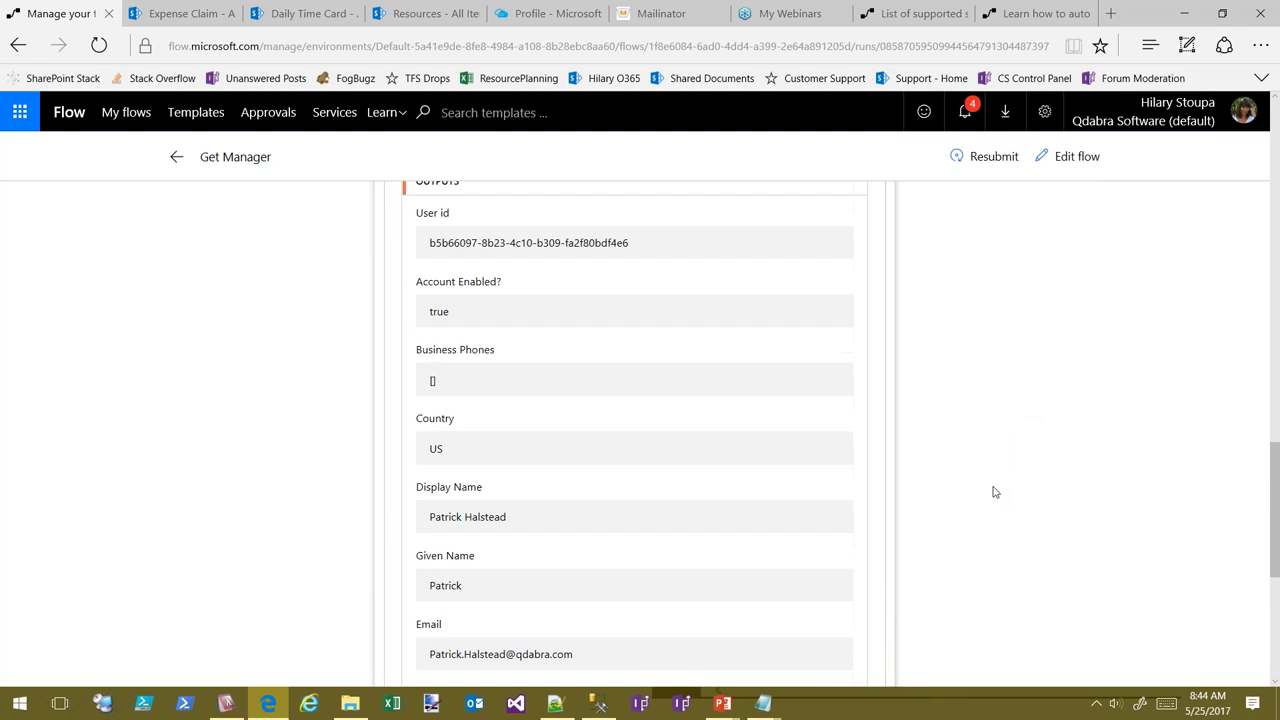
{"action": "scroll", "coordinate": [1077, 390], "scroll_direction": "up", "scroll_amount": 1}
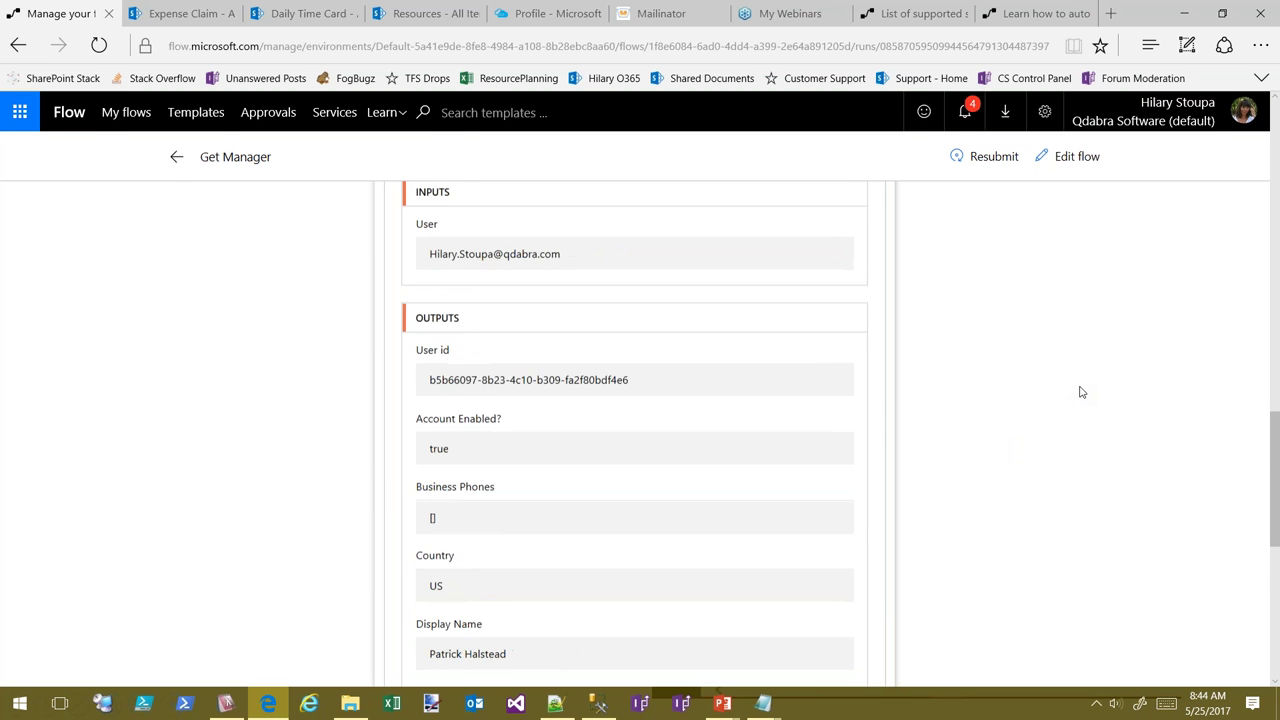
{"action": "scroll", "coordinate": [1084, 345], "scroll_direction": "down", "scroll_amount": 3}
{"action": "scroll", "coordinate": [1054, 458], "scroll_direction": "up", "scroll_amount": 6}
{"action": "scroll", "coordinate": [1071, 443], "scroll_direction": "down", "scroll_amount": 1}
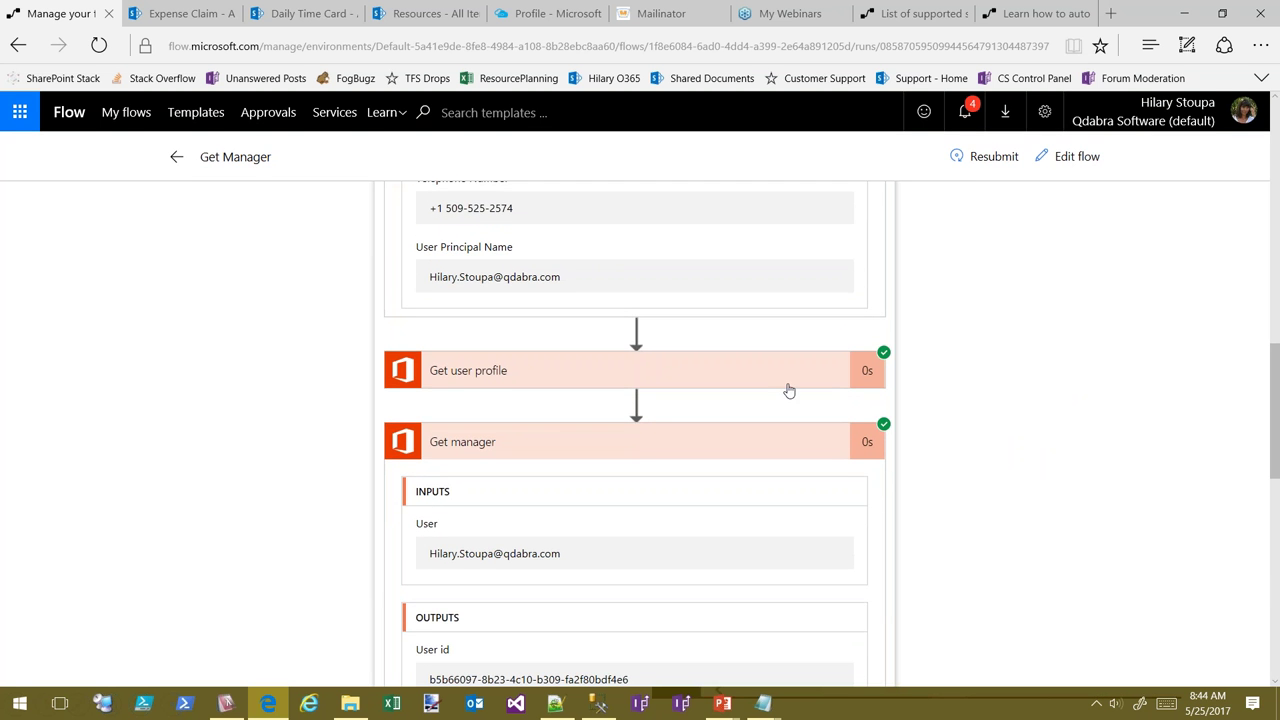
{"action": "scroll", "coordinate": [1054, 423], "scroll_direction": "down", "scroll_amount": 2}
{"action": "scroll", "coordinate": [1143, 428], "scroll_direction": "up", "scroll_amount": 1}
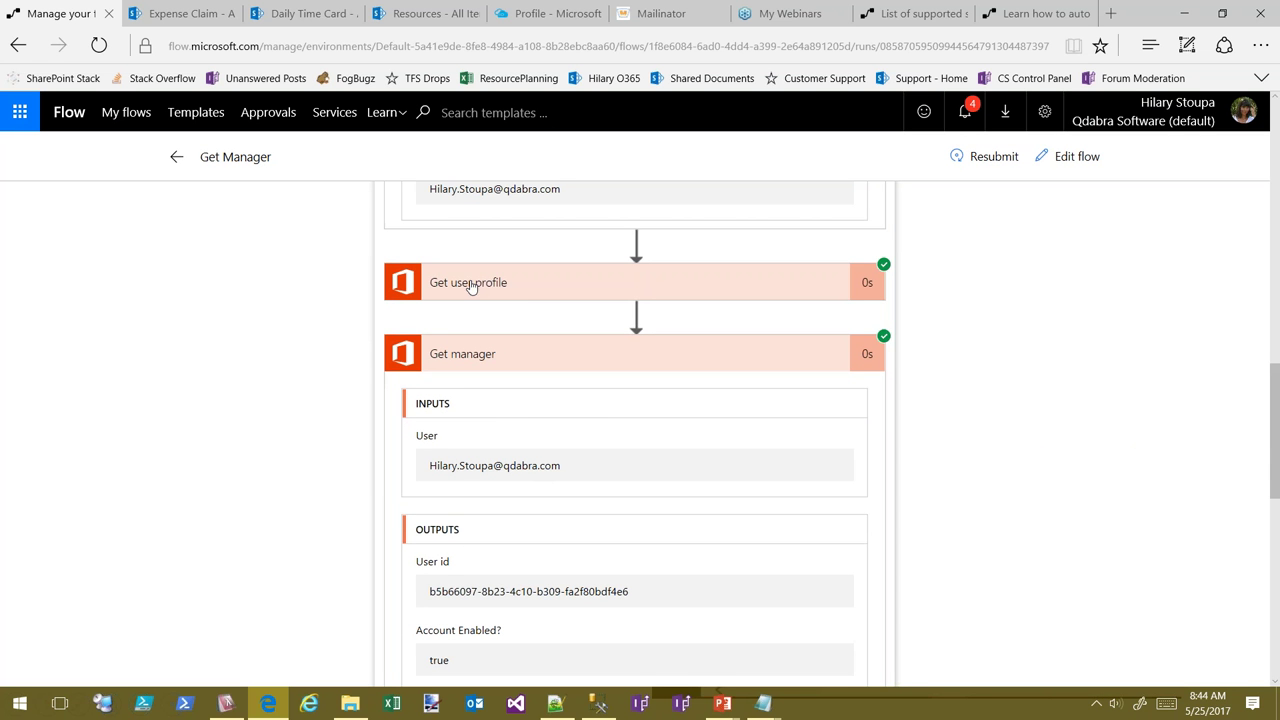
Finish reviewing the manager's profile details, then bring the User Profile Information slideshow forward
{"action": "scroll", "coordinate": [1029, 366], "scroll_direction": "down", "scroll_amount": 1}
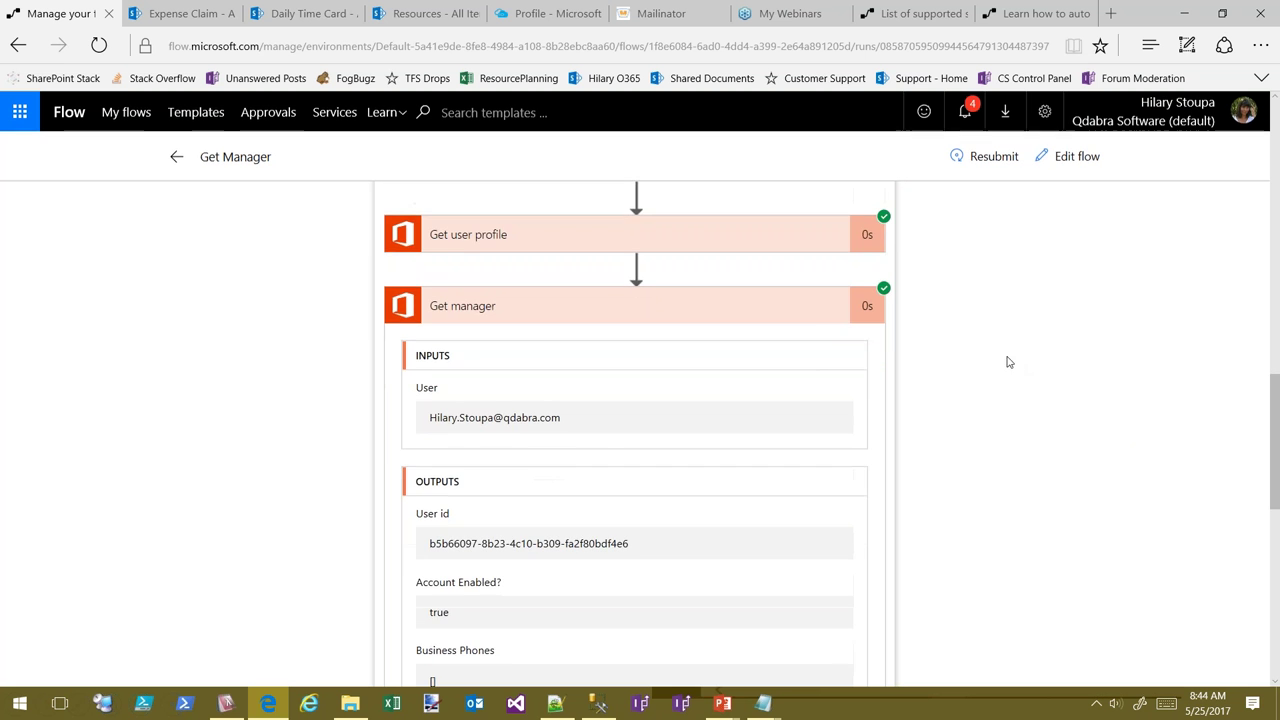
{"action": "scroll", "coordinate": [1086, 437], "scroll_direction": "up", "scroll_amount": 6}
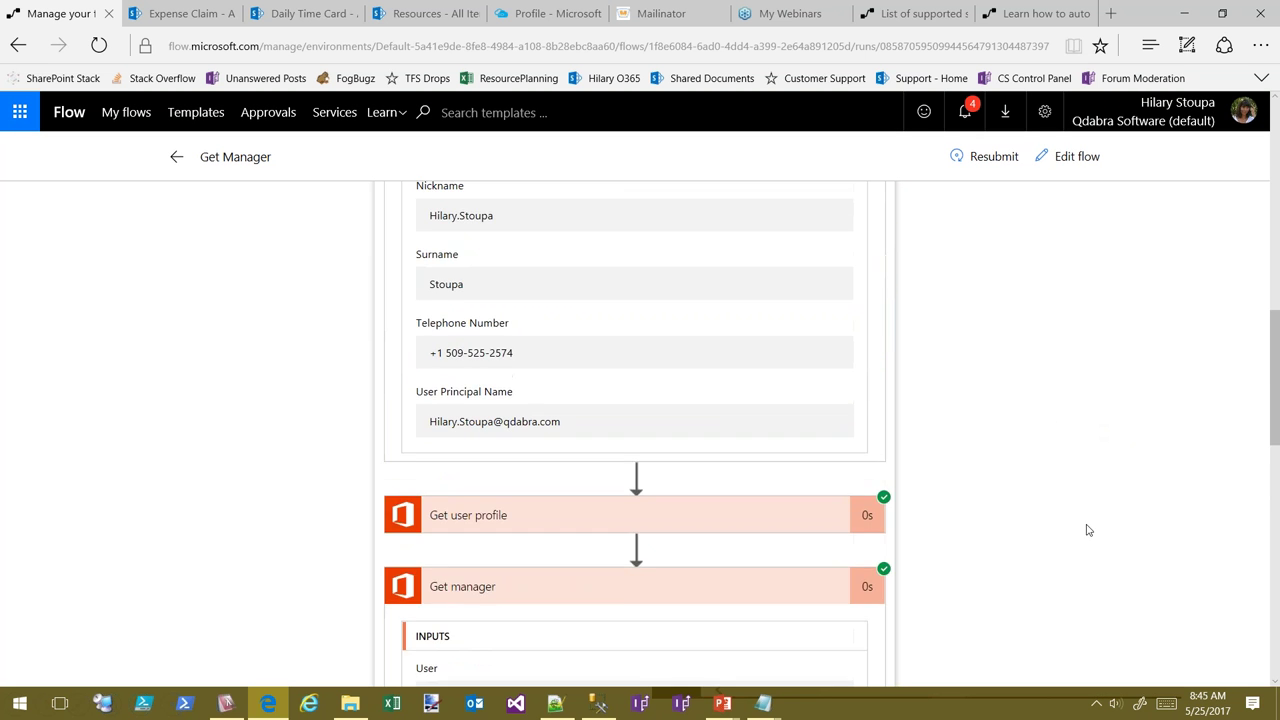
{"action": "scroll", "coordinate": [1075, 527], "scroll_direction": "up", "scroll_amount": 3}
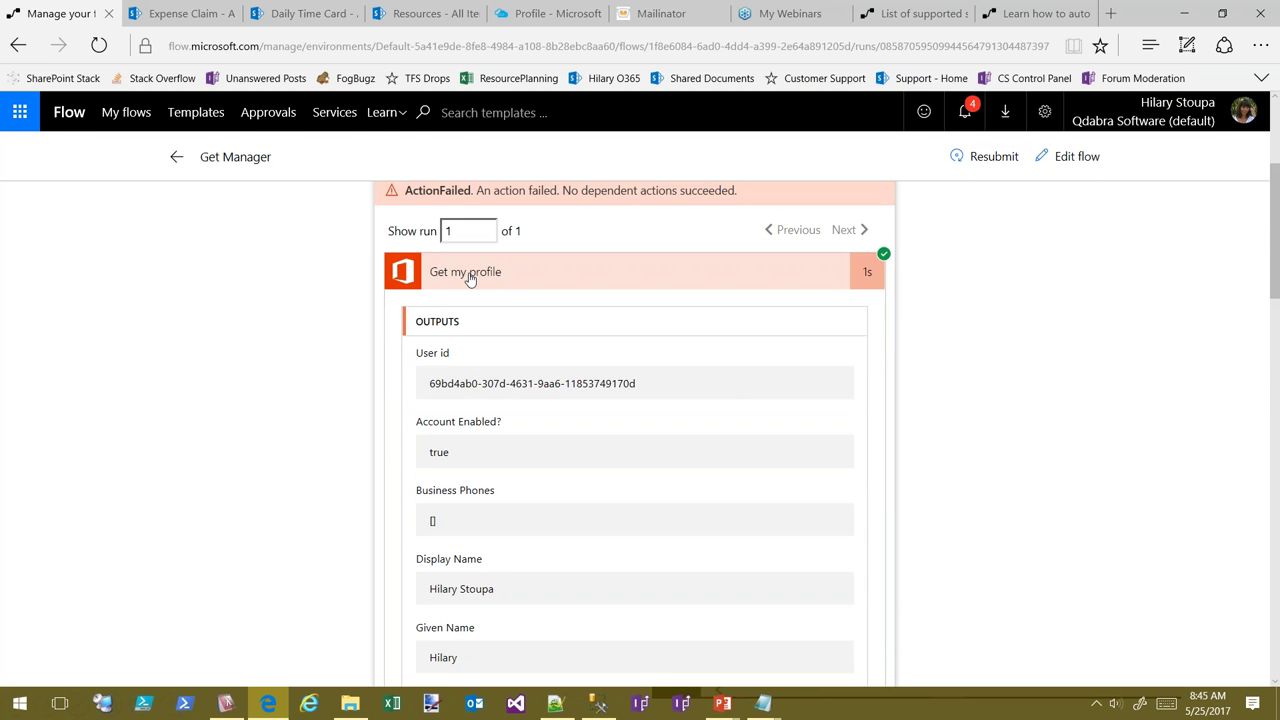
{"action": "scroll", "coordinate": [1057, 320], "scroll_direction": "down", "scroll_amount": 6}
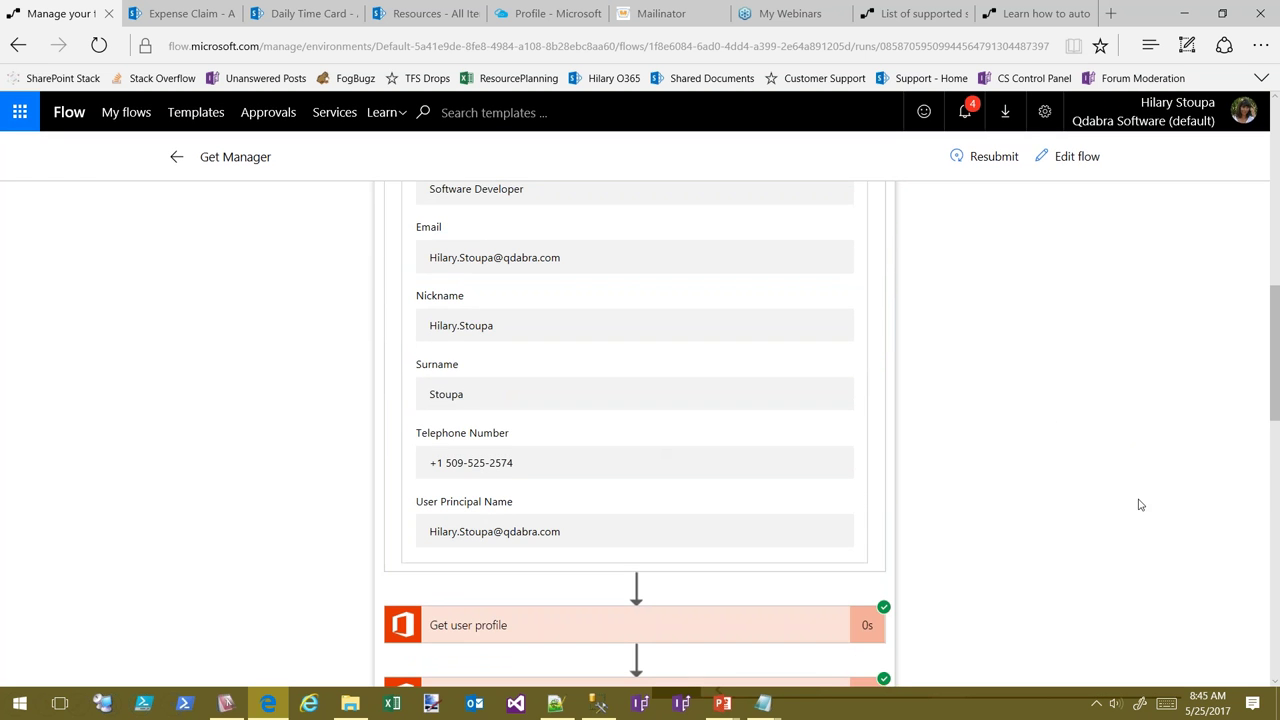
{"action": "scroll", "coordinate": [1150, 440], "scroll_direction": "down", "scroll_amount": 3}
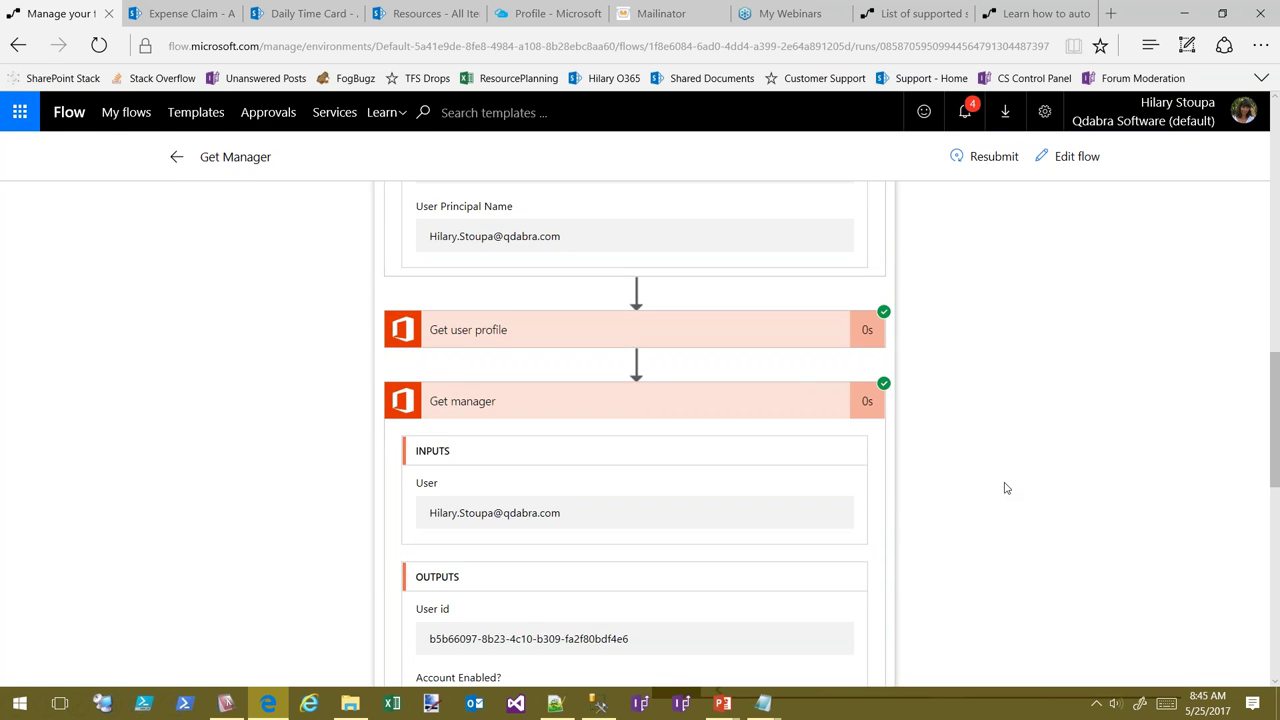
{"action": "scroll", "coordinate": [1003, 486], "scroll_direction": "down", "scroll_amount": 6}
{"action": "left_click_drag", "start_coordinate": [585, 487], "coordinate": [443, 471]}
{"action": "scroll", "coordinate": [1037, 426], "scroll_direction": "down", "scroll_amount": 3}
{"action": "scroll", "coordinate": [1148, 414], "scroll_direction": "up", "scroll_amount": 6}
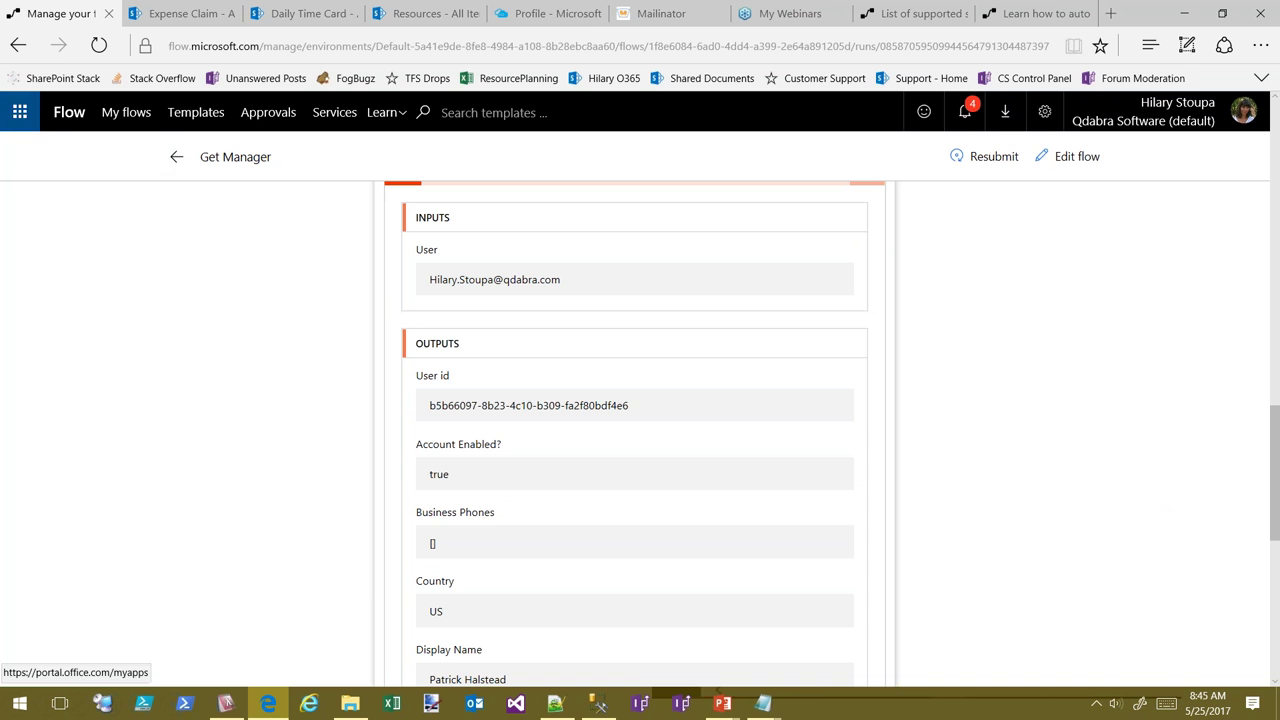
{"action": "mouse_move", "coordinate": [722, 703]}
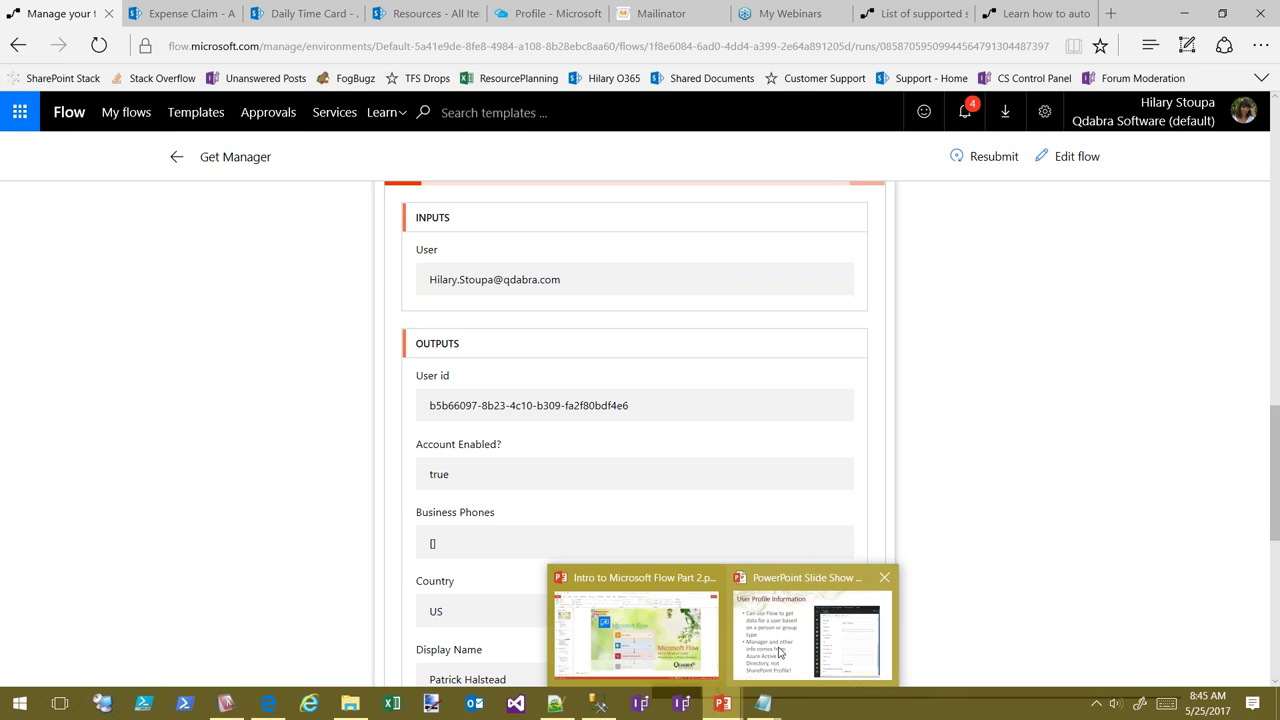
{"action": "left_click", "coordinate": [771, 652]}
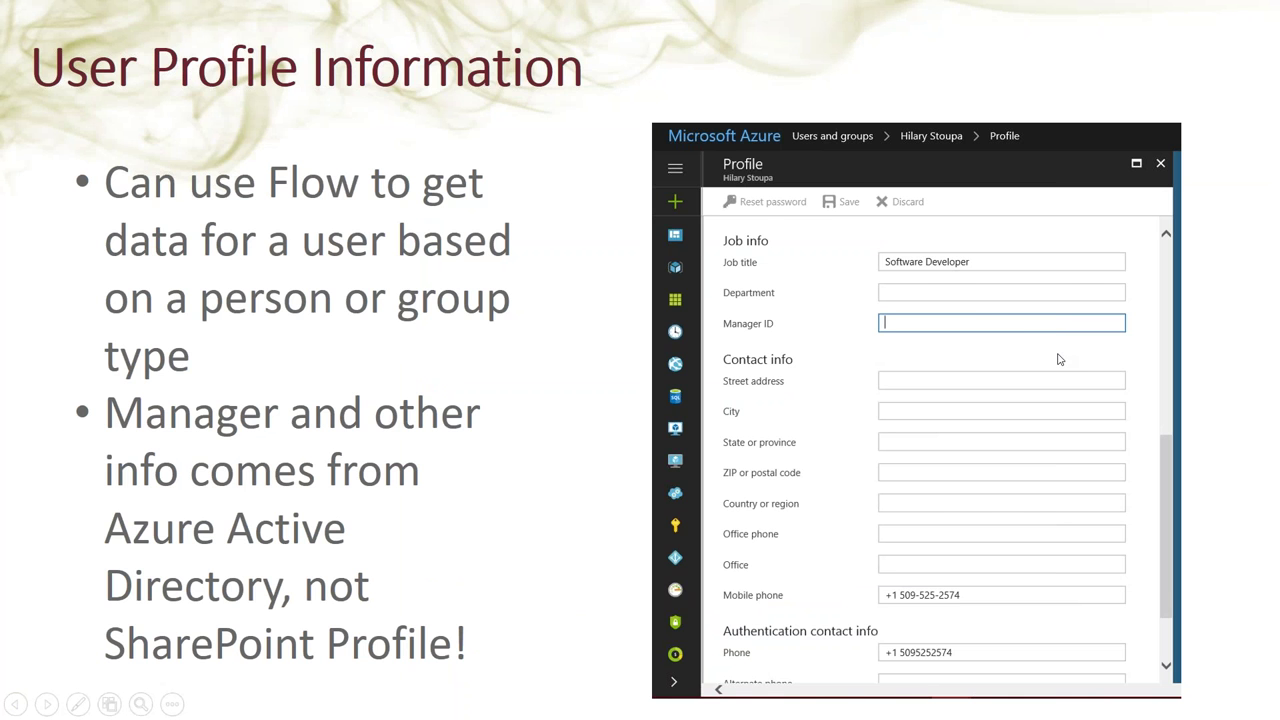
Advance the slideshow to the OData Filters slide with Get items and Get rows examples
{"action": "key", "text": "Right"}
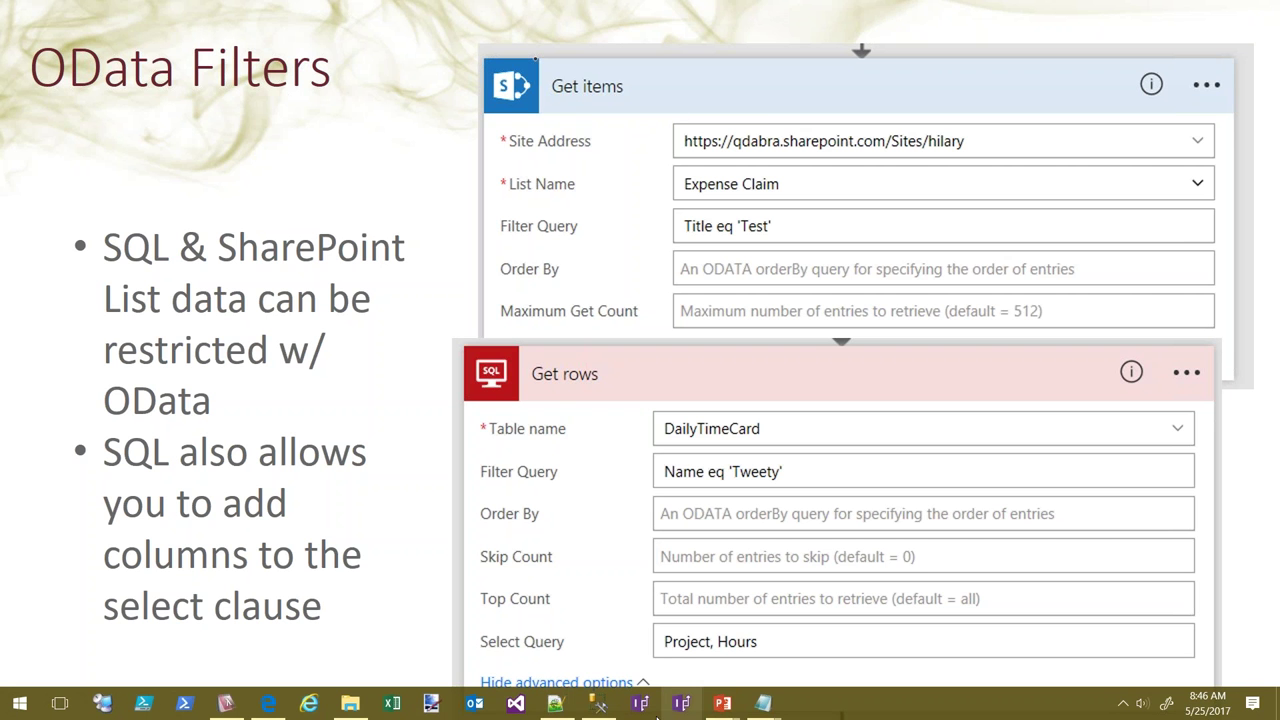
Open the Test flow and show its Get items filter query 'Total_x0020_Amount gt 42'
{"action": "left_click", "coordinate": [268, 703]}
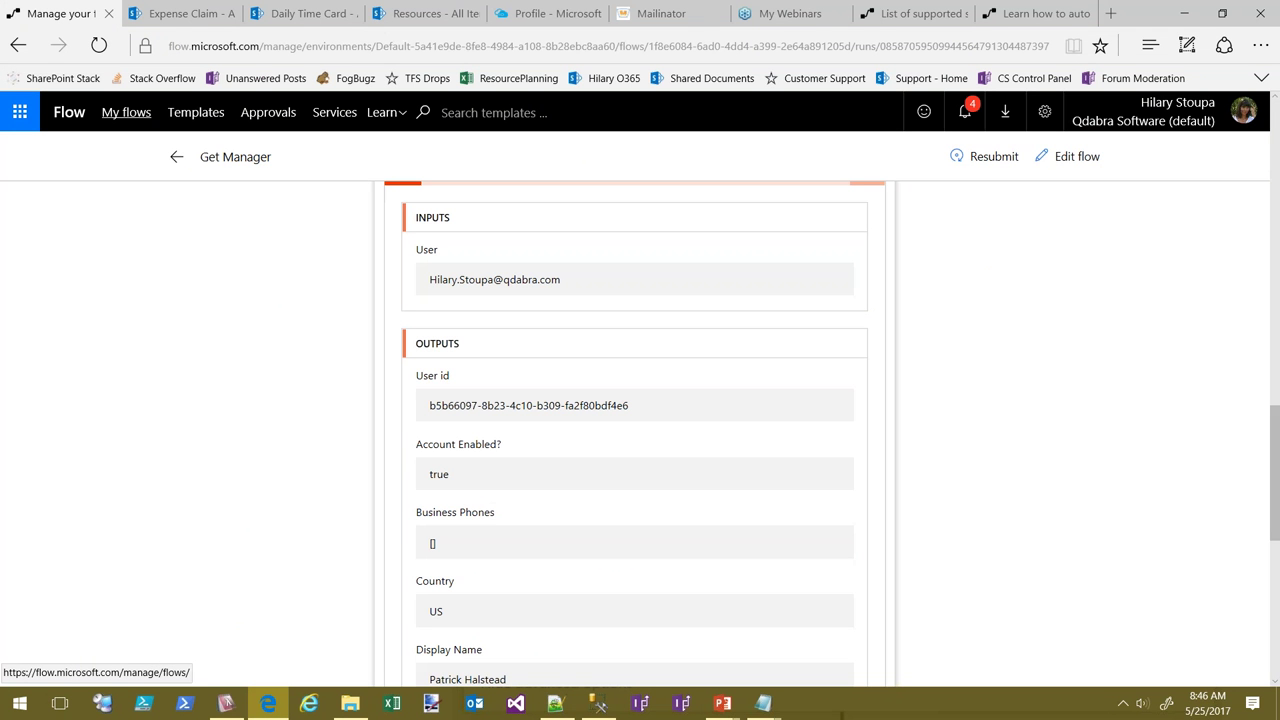
{"action": "left_click", "coordinate": [147, 120]}
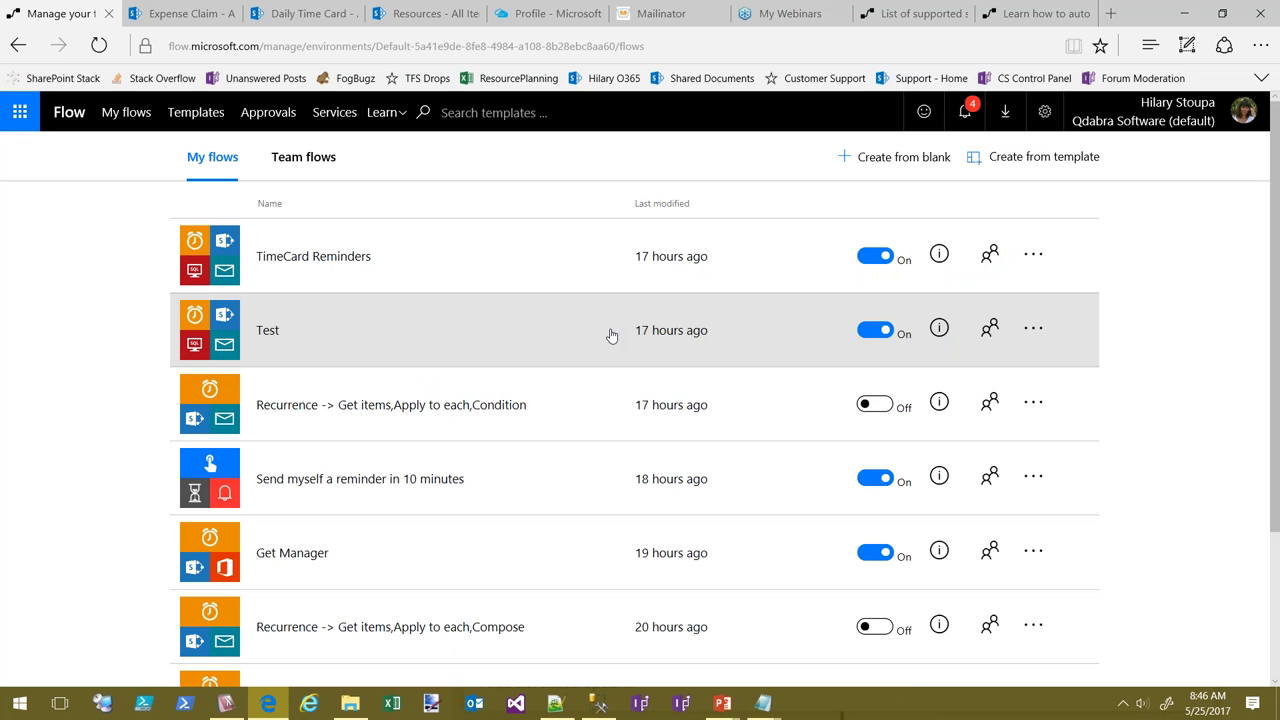
{"action": "left_click", "coordinate": [545, 340]}
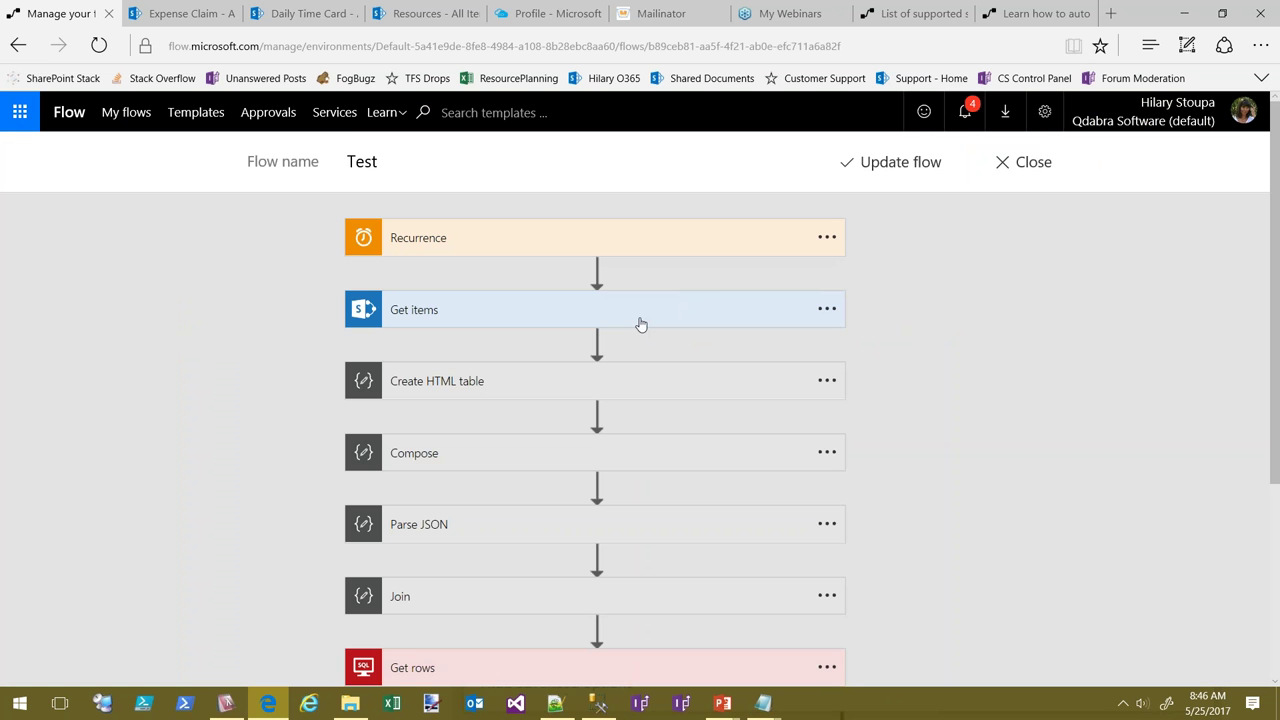
{"action": "left_click", "coordinate": [641, 325]}
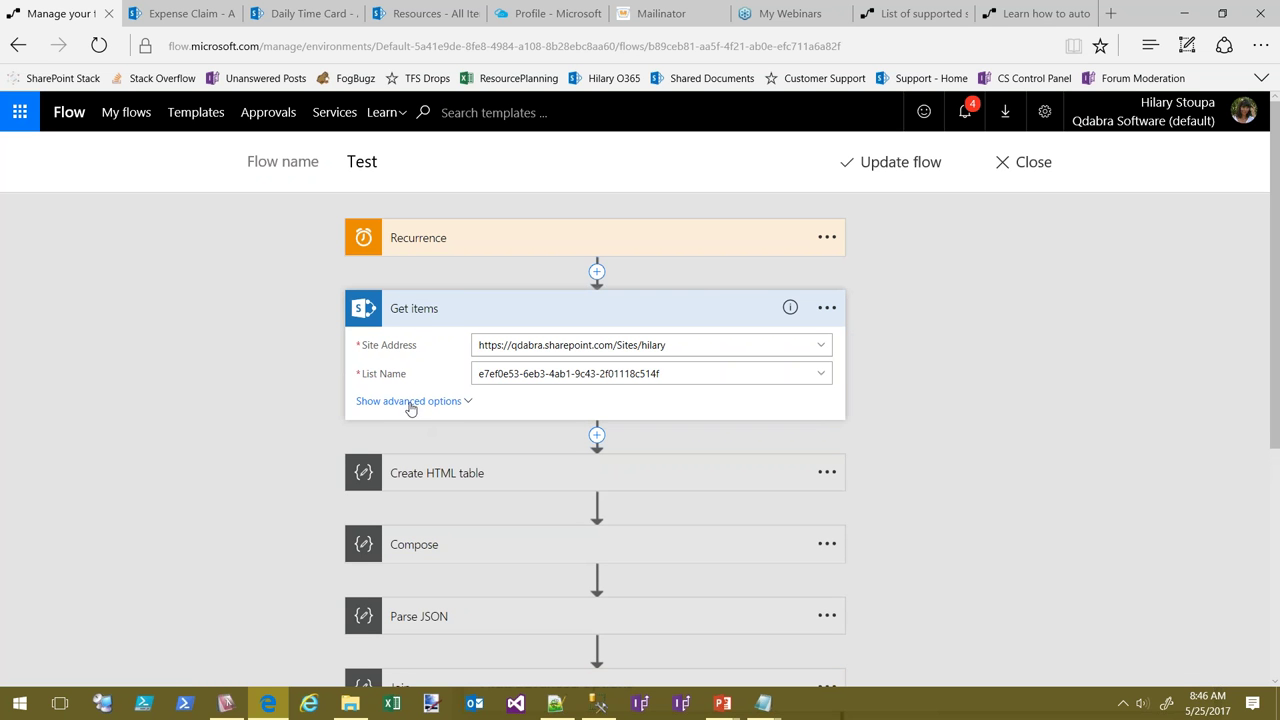
{"action": "left_click", "coordinate": [408, 401]}
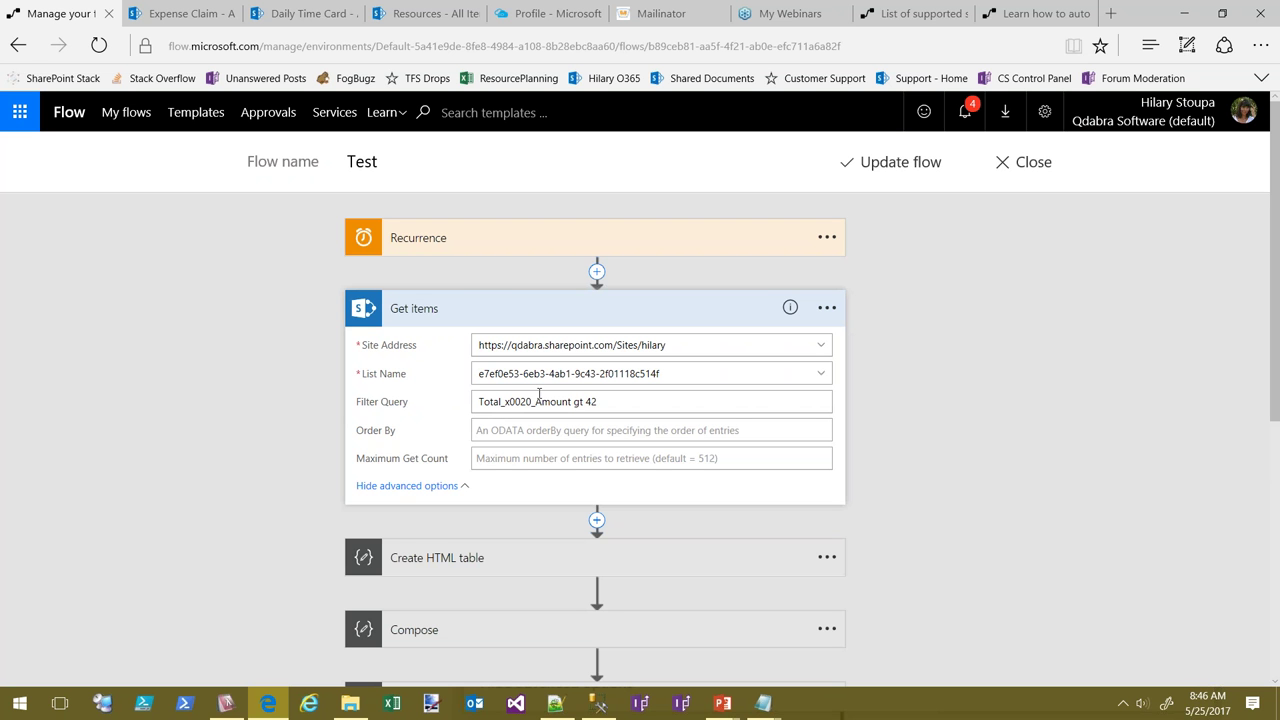
{"action": "left_click", "coordinate": [537, 399]}
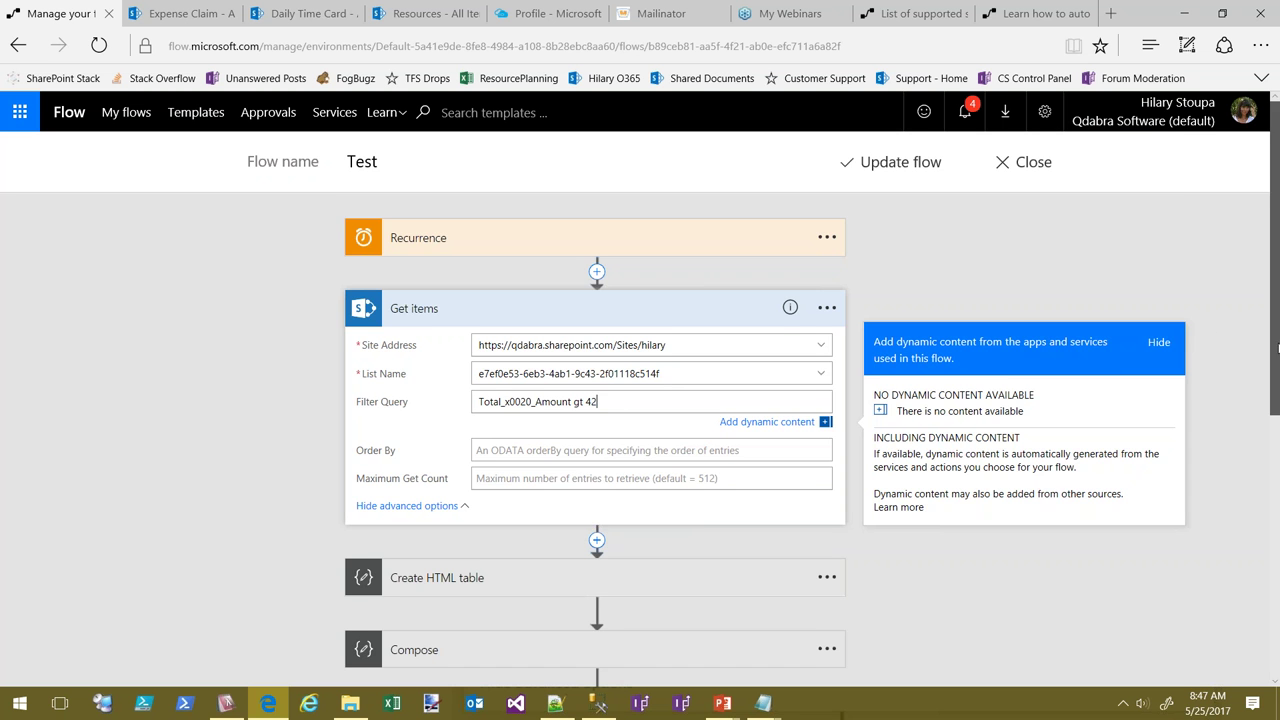
{"action": "scroll", "coordinate": [1277, 347], "scroll_direction": "down", "scroll_amount": 5}
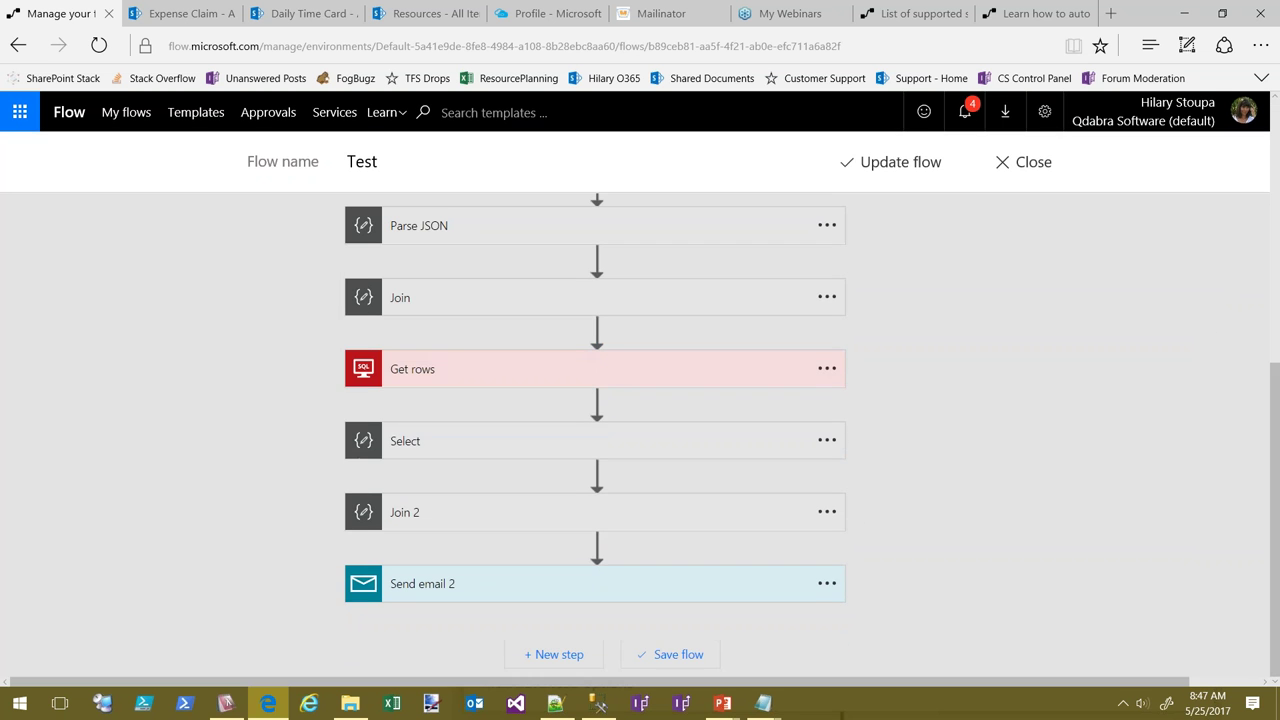
Show Get rows filter Name eq 'Tweety' and select query 'Project, Hours', then return to the slideshow
{"action": "left_click", "coordinate": [459, 367]}
{"action": "left_click", "coordinate": [450, 434]}
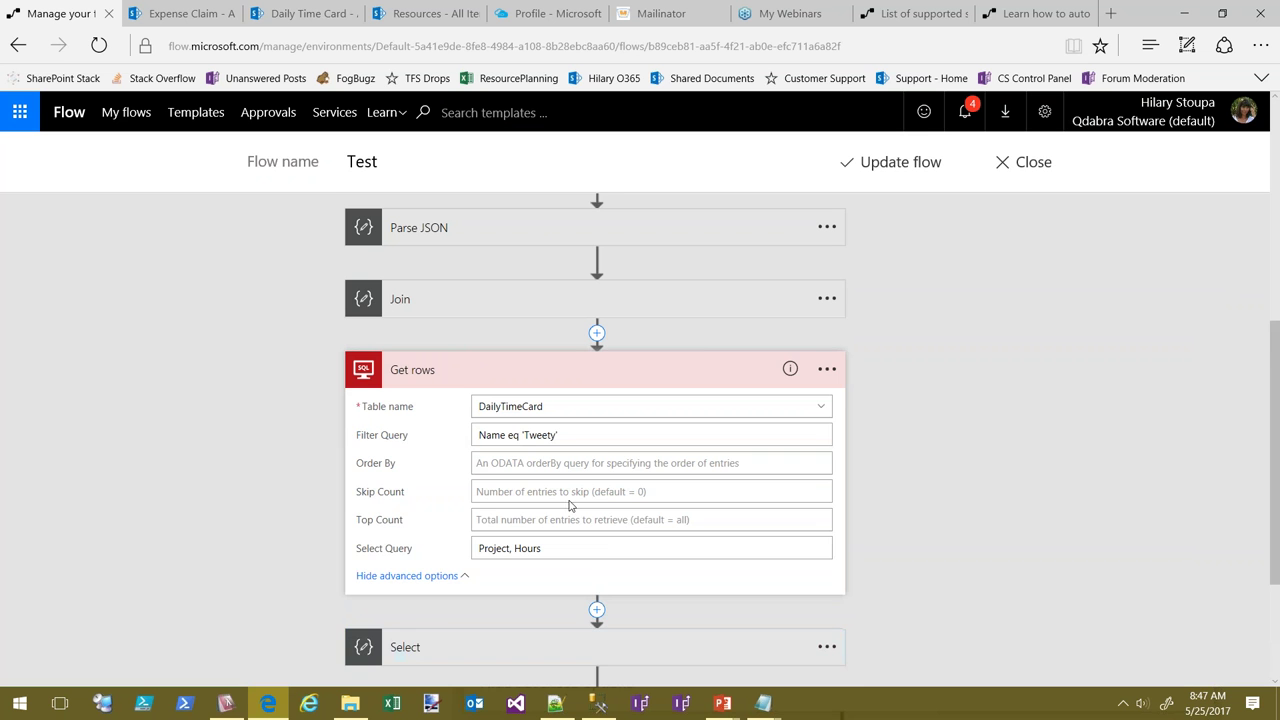
{"action": "left_click", "coordinate": [550, 548]}
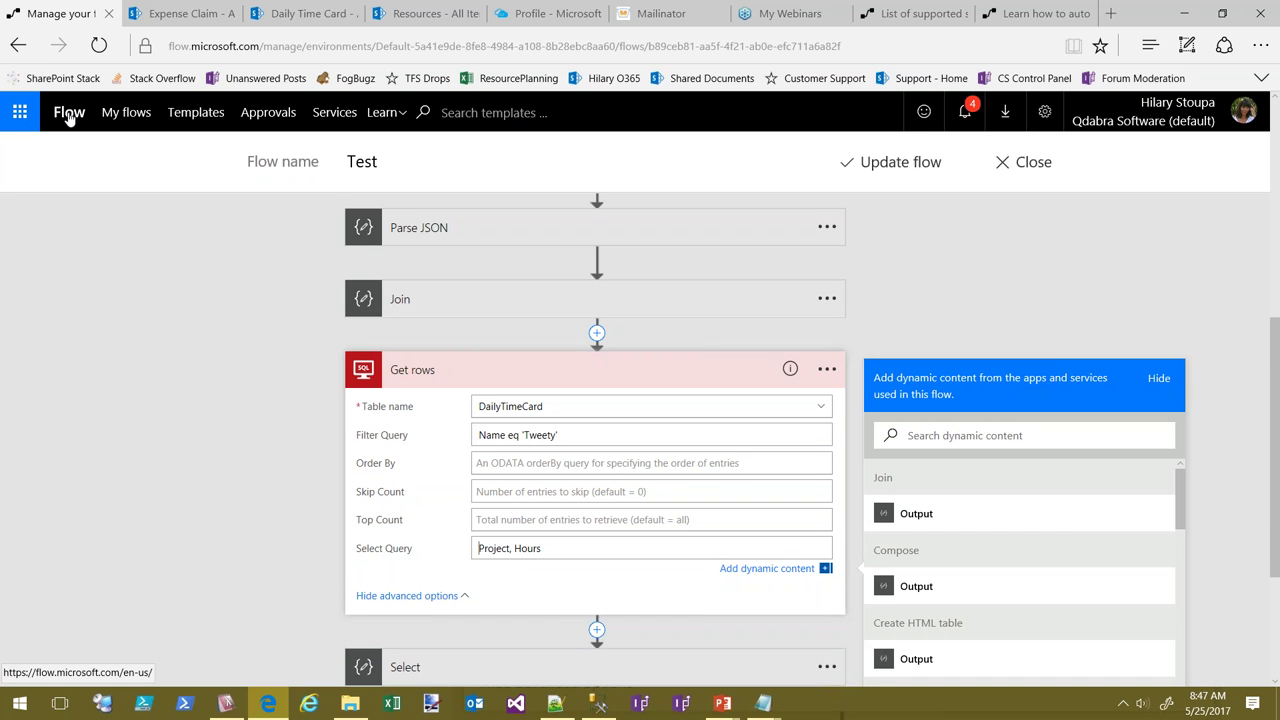
{"action": "left_click", "coordinate": [1028, 162]}
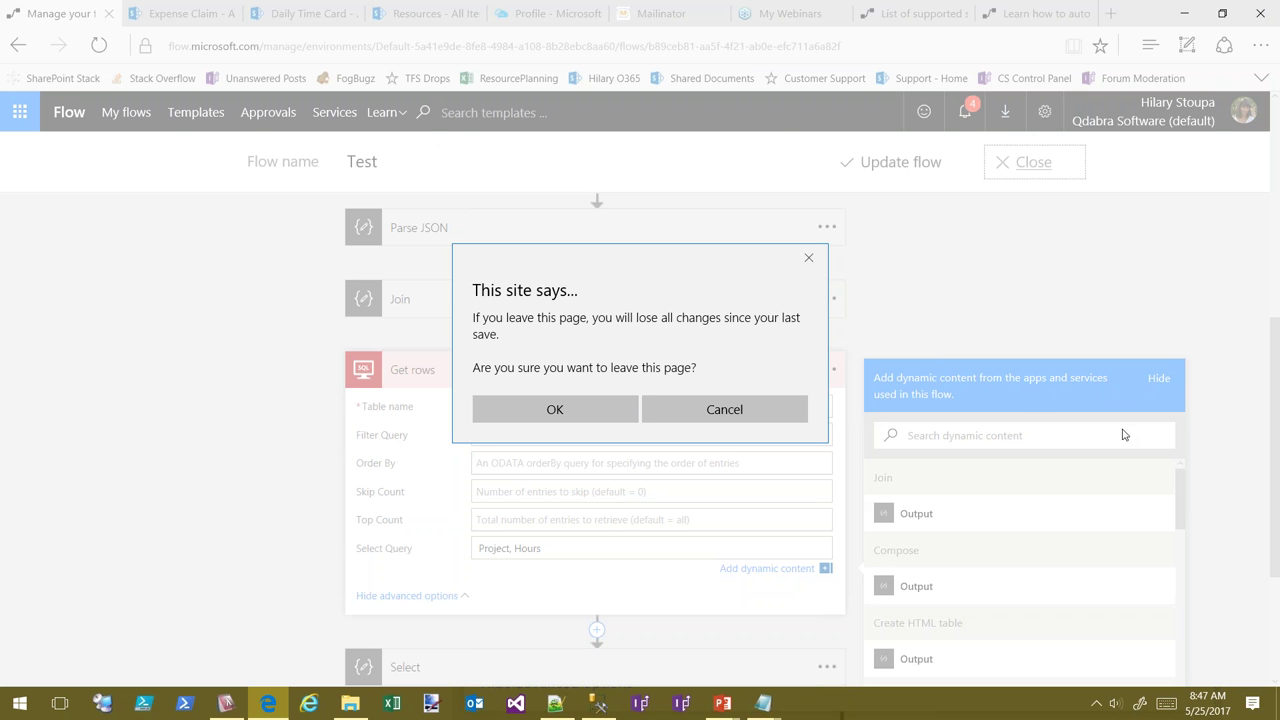
{"action": "left_click", "coordinate": [262, 708]}
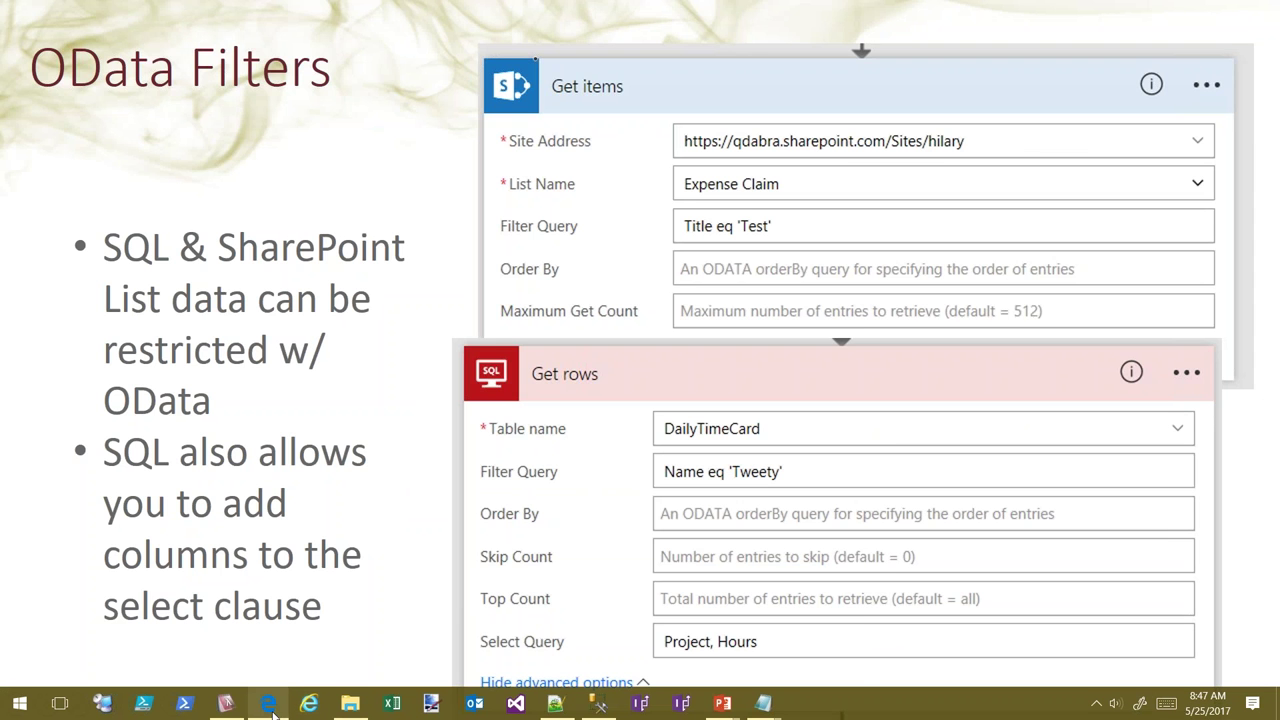
Leave the editor without saving and turn off the Send myself a reminder flow
{"action": "left_click", "coordinate": [268, 704]}
{"action": "left_click", "coordinate": [562, 414]}
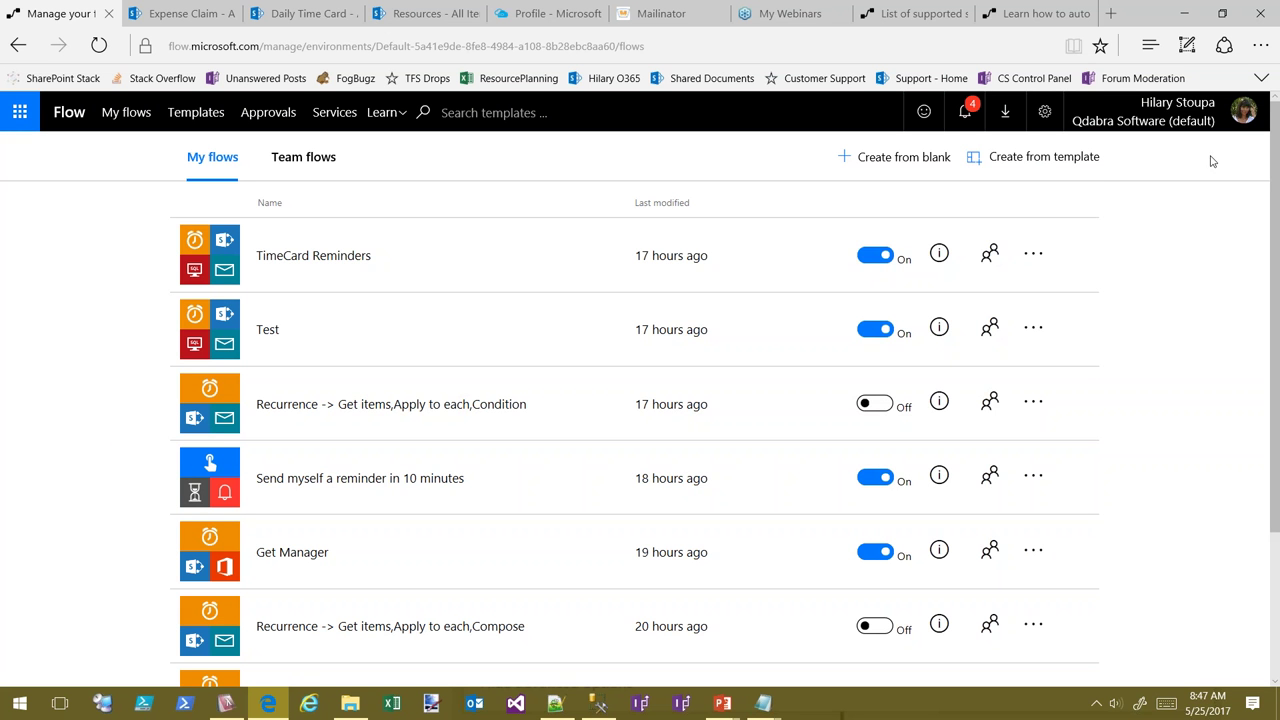
{"action": "left_click", "coordinate": [896, 487]}
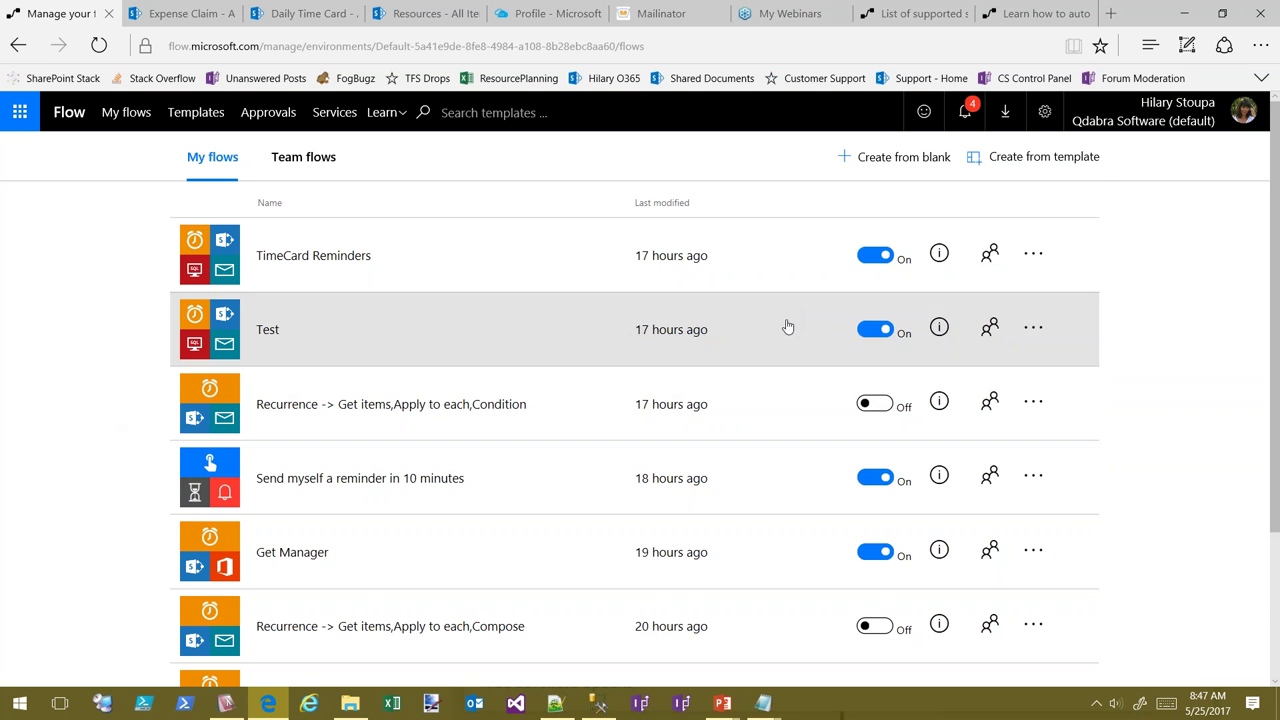
Inspect a Test run's Get items step, then open the 5/24/2017 3:03:44 PM run
{"action": "left_click", "coordinate": [939, 328]}
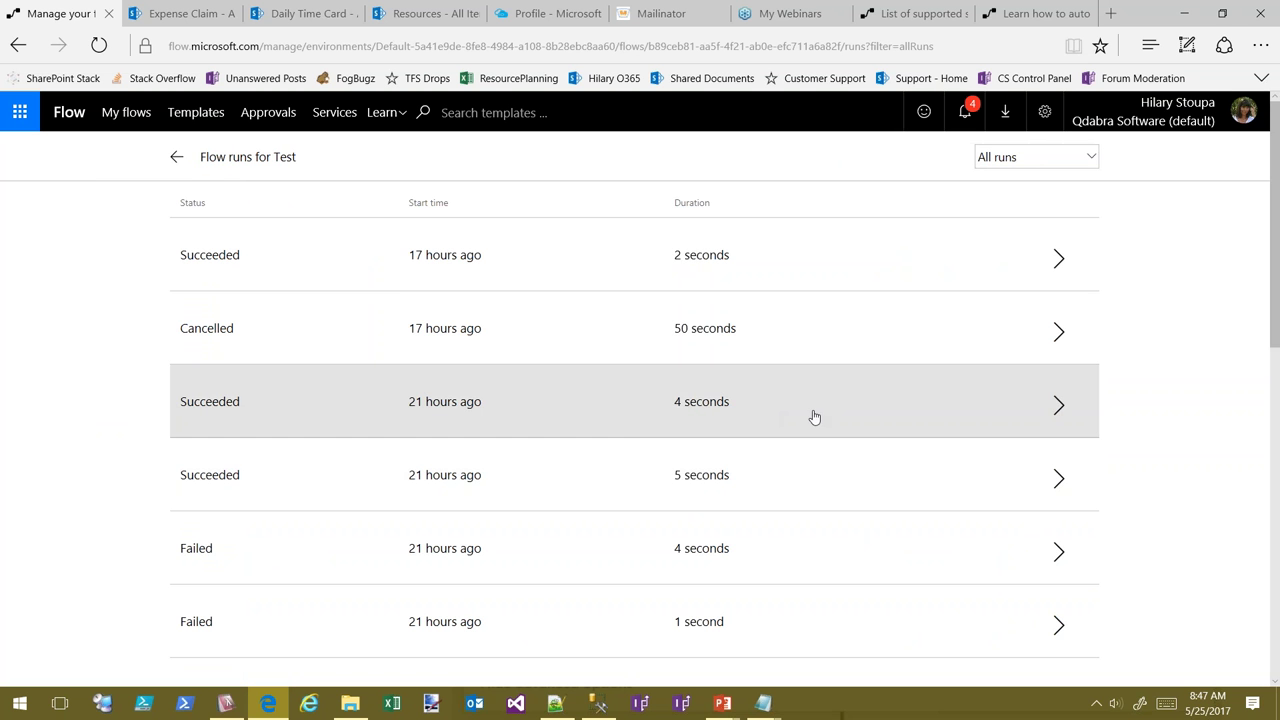
{"action": "left_click", "coordinate": [815, 417]}
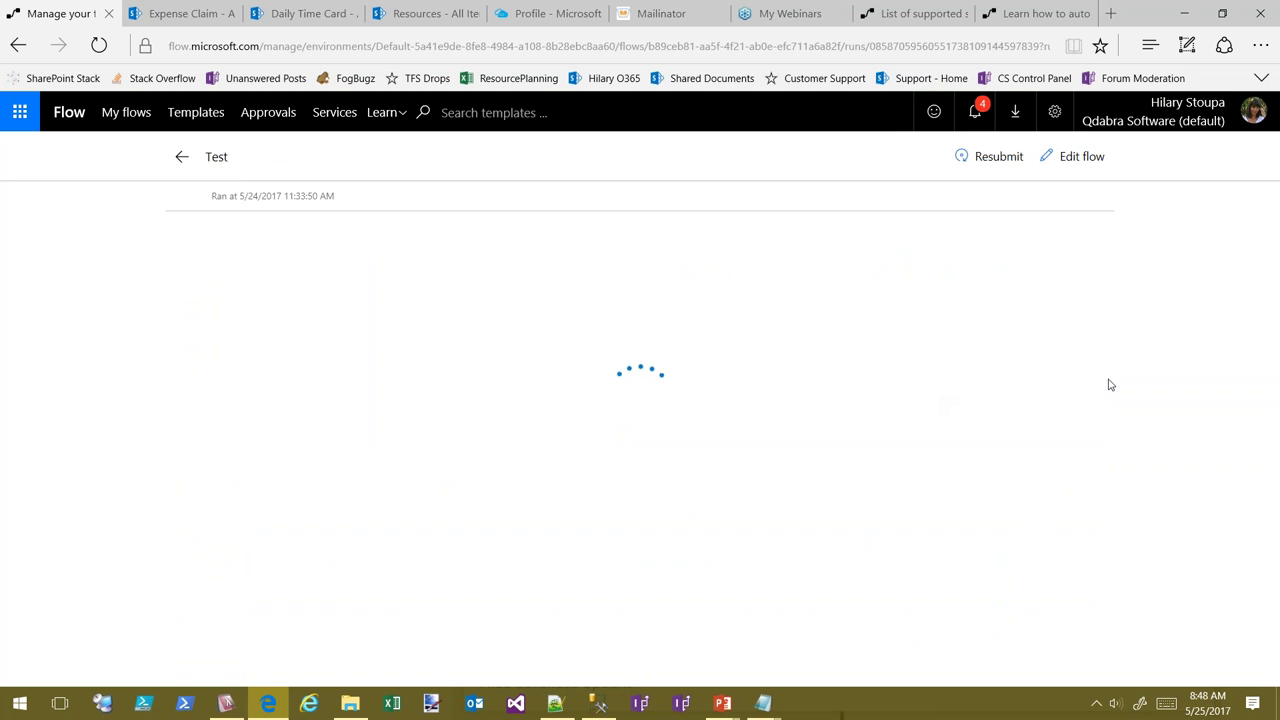
{"action": "left_click", "coordinate": [586, 368]}
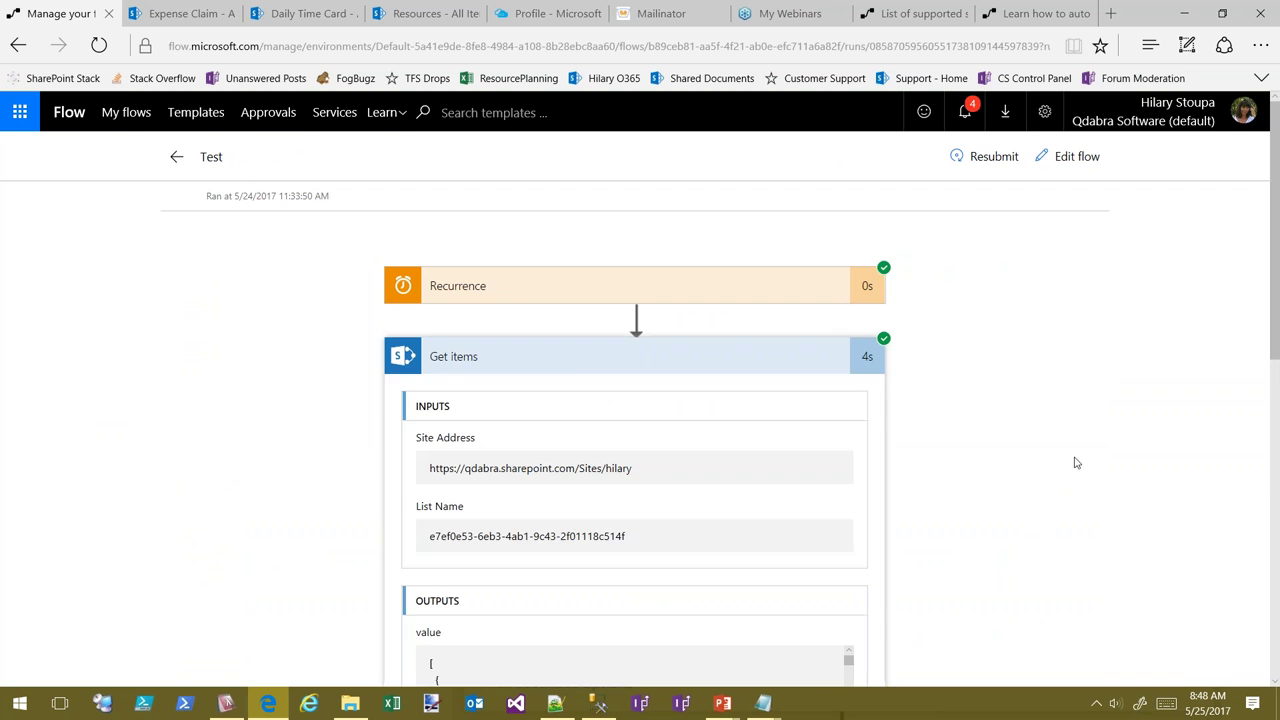
{"action": "scroll", "coordinate": [1060, 448], "scroll_direction": "down", "scroll_amount": 5}
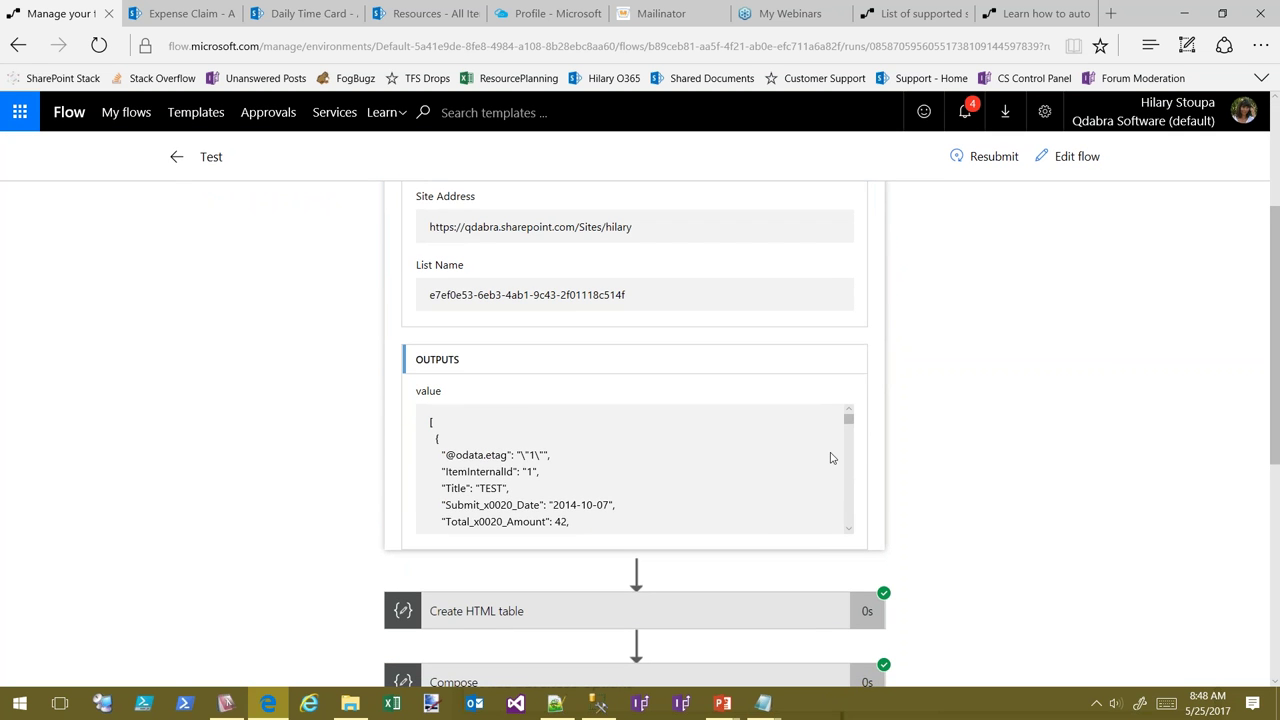
{"action": "left_click_drag", "start_coordinate": [848, 420], "coordinate": [829, 463]}
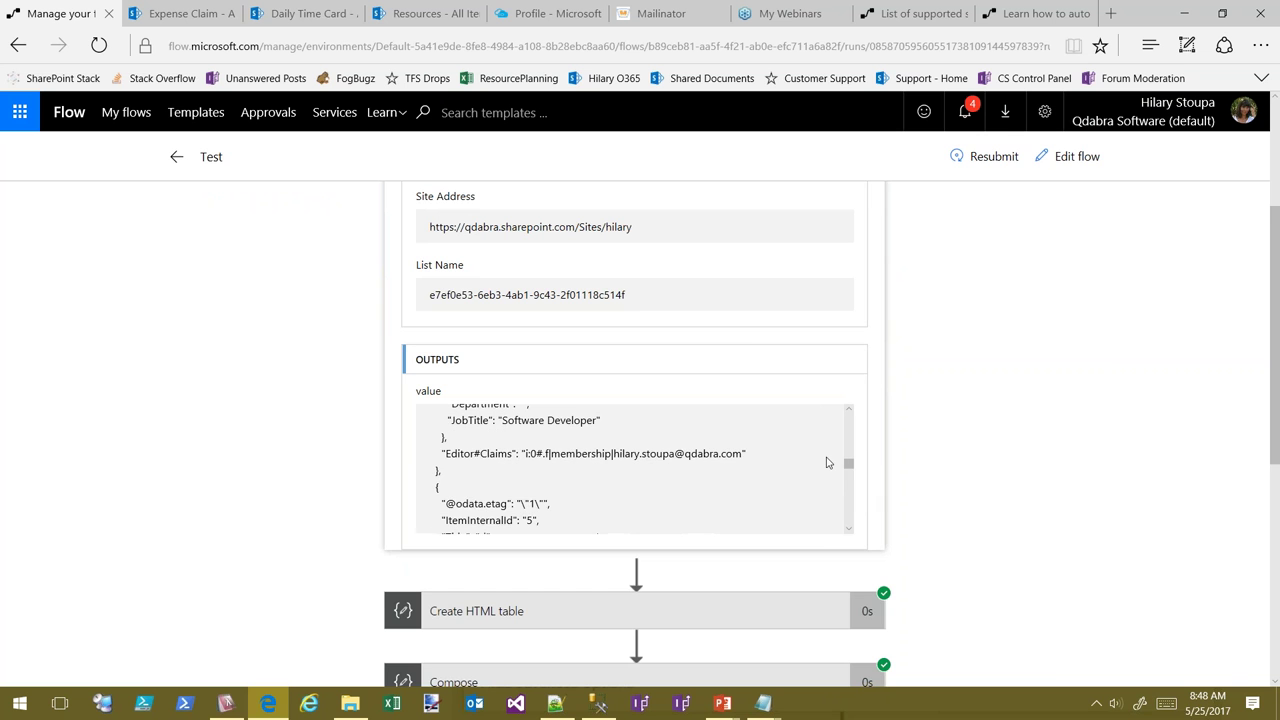
{"action": "left_click", "coordinate": [18, 45]}
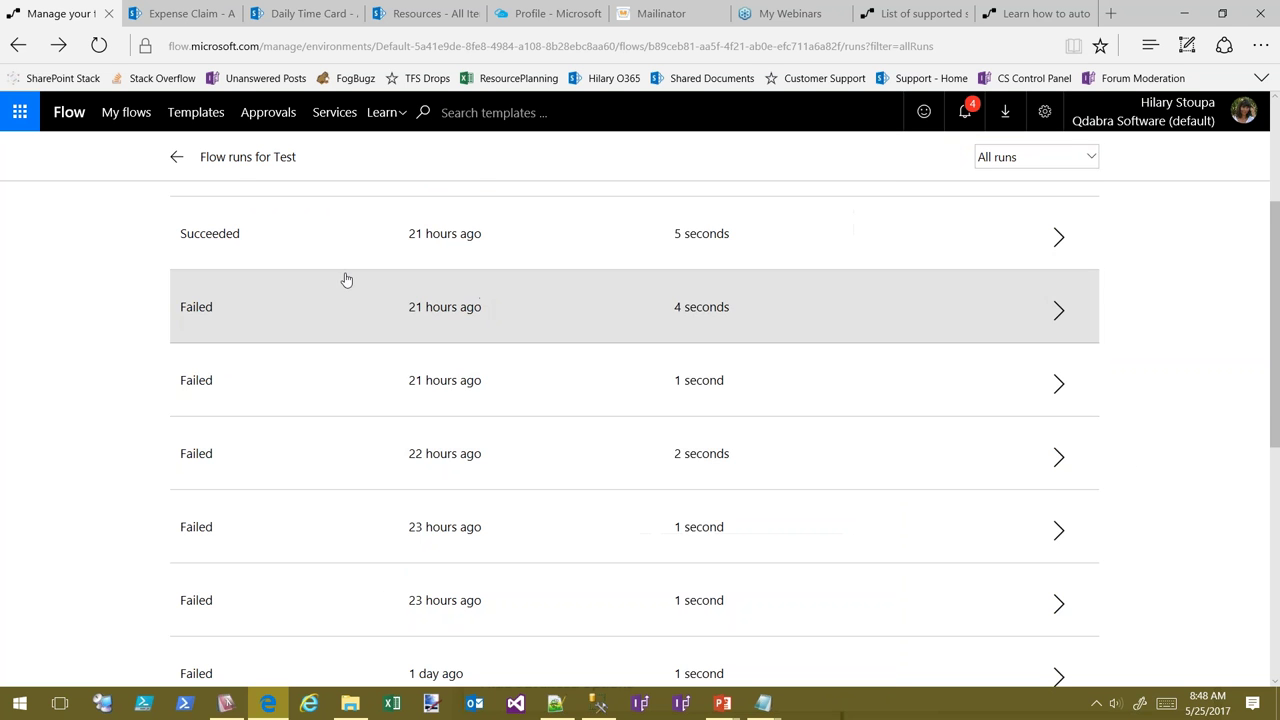
{"action": "left_click", "coordinate": [290, 266]}
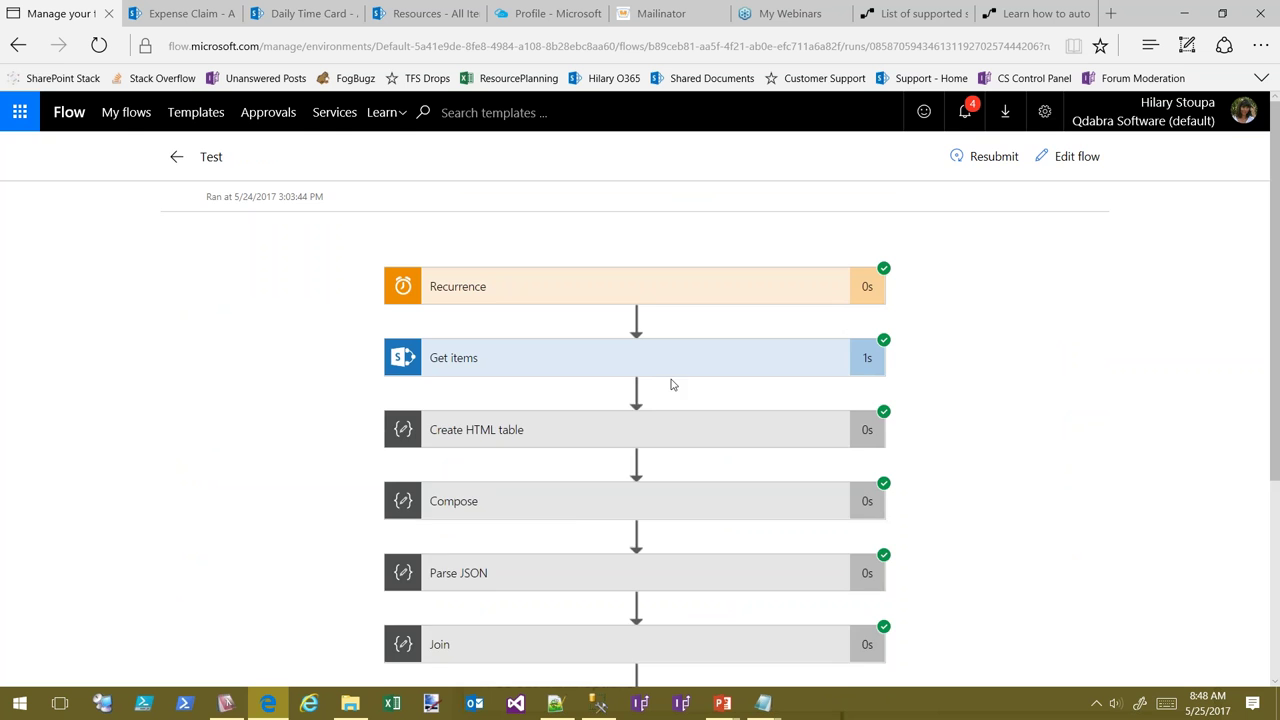
Show the Get items Filter Query 'Total_x0020_Amount gt 42' and scroll its filtered outputs
{"action": "left_click", "coordinate": [521, 362]}
{"action": "scroll", "coordinate": [911, 451], "scroll_direction": "down", "scroll_amount": 3}
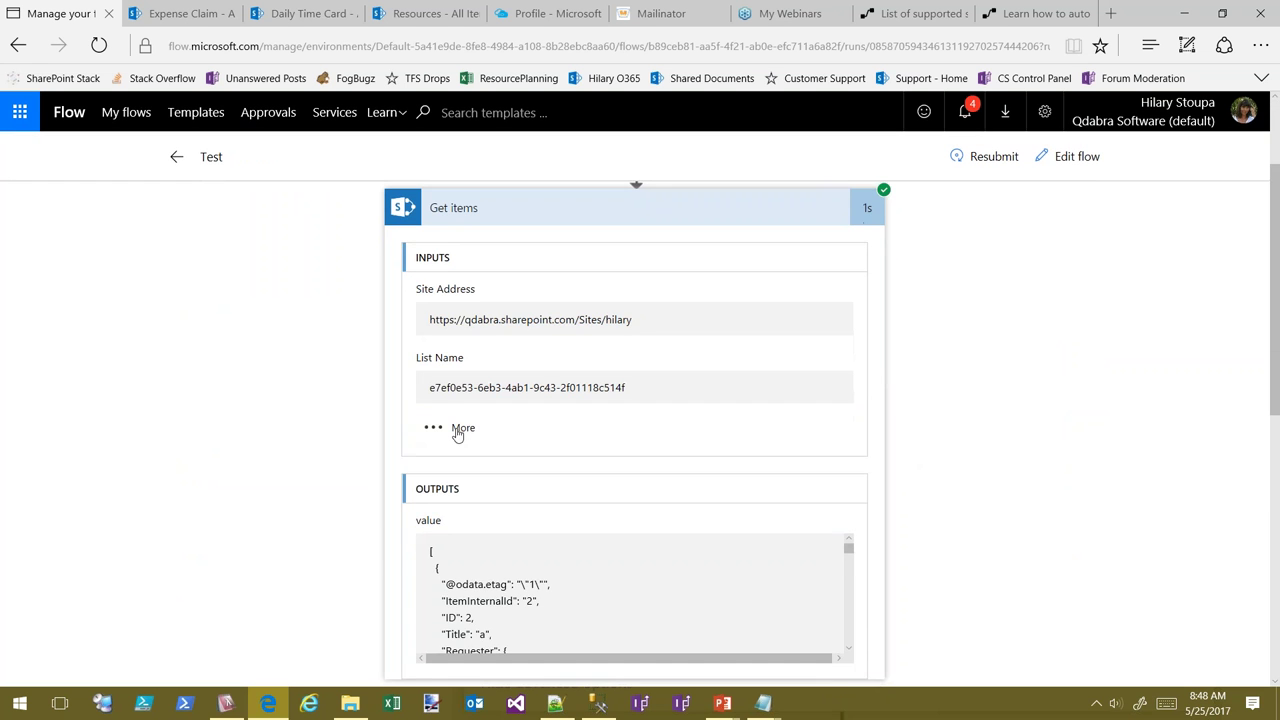
{"action": "left_click", "coordinate": [458, 430]}
{"action": "scroll", "coordinate": [953, 479], "scroll_direction": "down", "scroll_amount": 3}
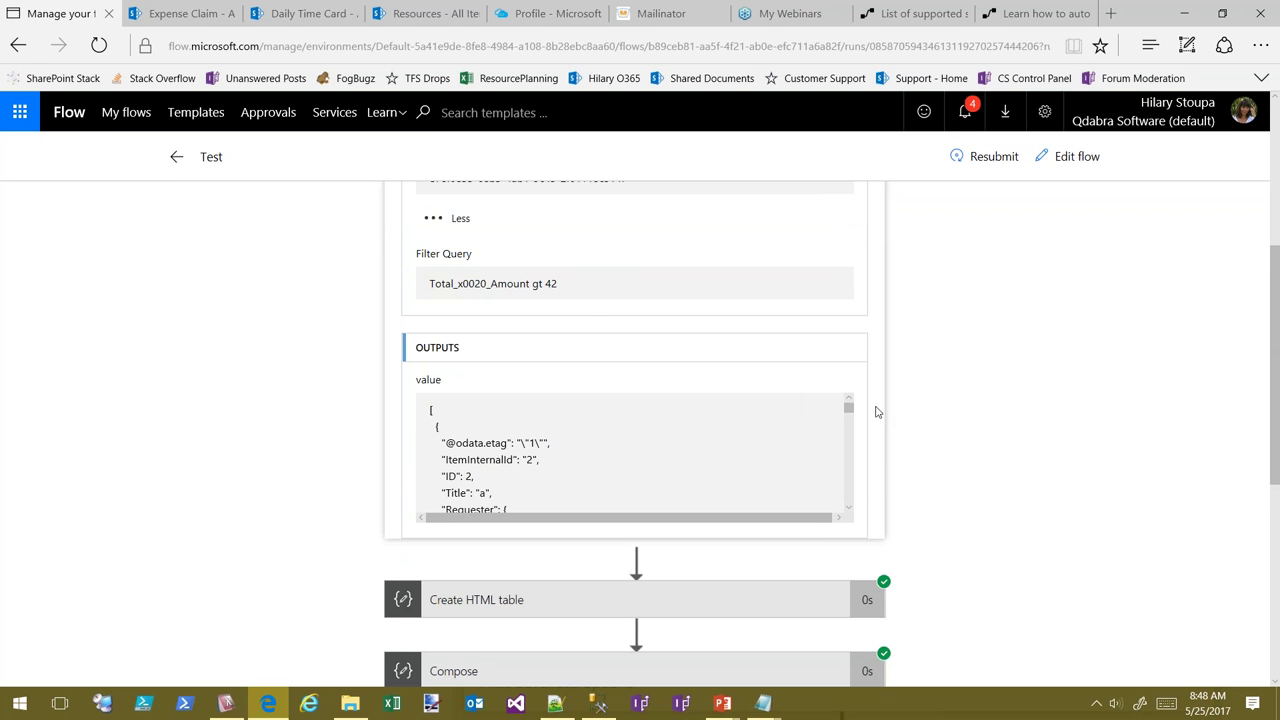
{"action": "left_click_drag", "start_coordinate": [848, 406], "coordinate": [723, 397]}
{"action": "left_click", "coordinate": [850, 507]}
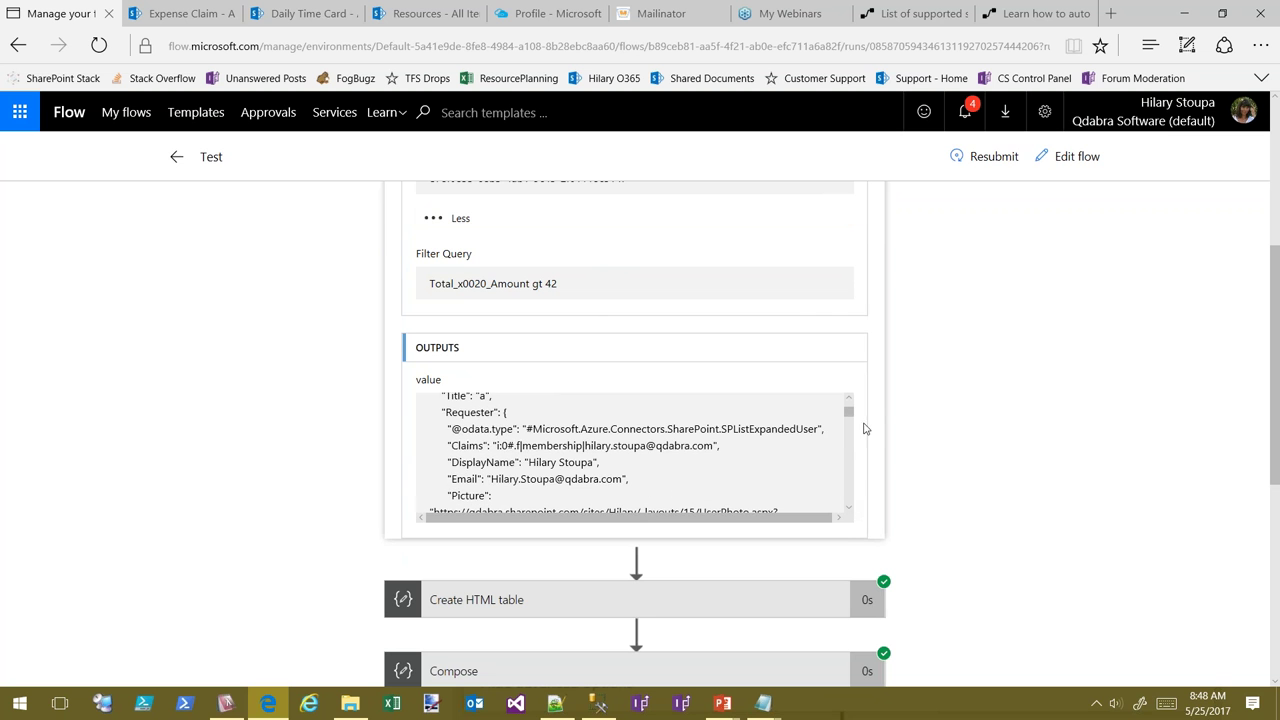
{"action": "mouse_move", "coordinate": [851, 419]}
{"action": "left_mouse_down"}
{"action": "mouse_move", "coordinate": [846, 401]}
{"action": "mouse_move", "coordinate": [824, 469]}
{"action": "mouse_move", "coordinate": [838, 506]}
{"action": "mouse_move", "coordinate": [851, 404]}
{"action": "left_mouse_up"}
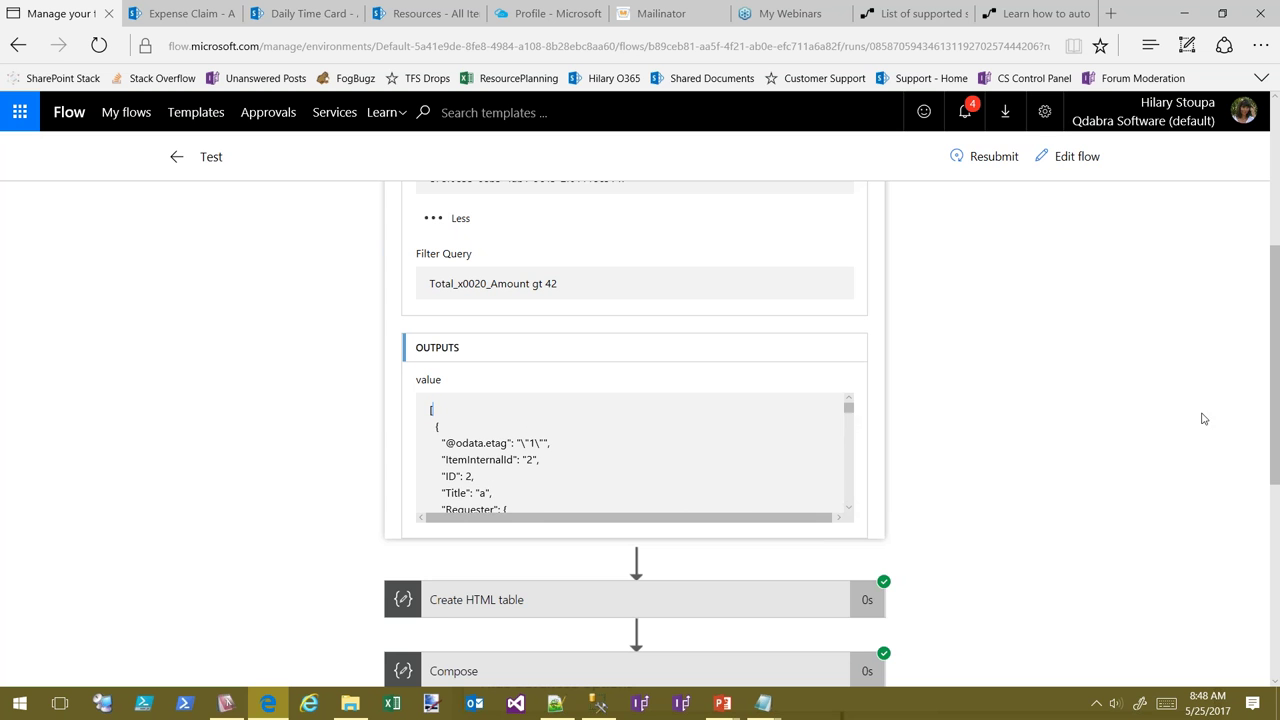
Expand the Get rows step showing Table name DailyTimeCard and its outputs
{"action": "scroll", "coordinate": [1268, 353], "scroll_direction": "down", "scroll_amount": 1}
{"action": "scroll", "coordinate": [637, 436], "scroll_direction": "down", "scroll_amount": 5}
{"action": "left_click", "coordinate": [542, 409]}
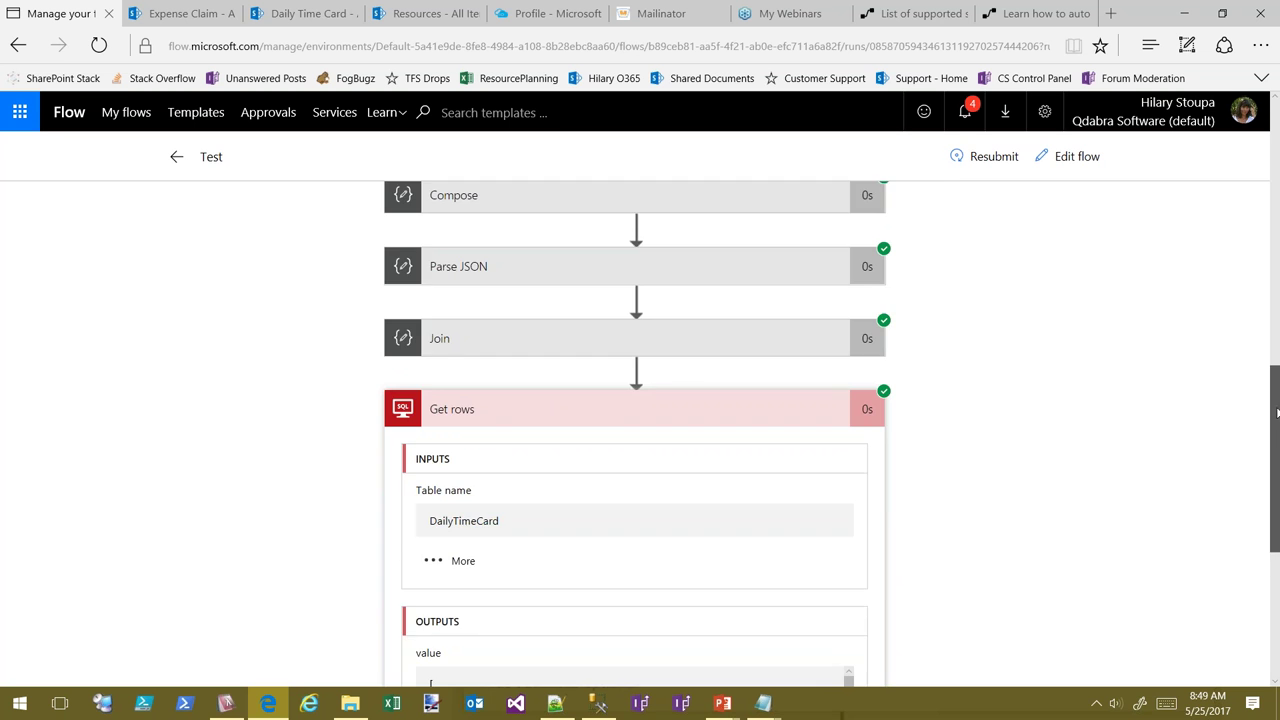
Show Get rows Filter and Select queries, and highlight the returned Project 'Hunt for Rabbits' and Hours 4
{"action": "scroll", "coordinate": [1276, 410], "scroll_direction": "down", "scroll_amount": 3}
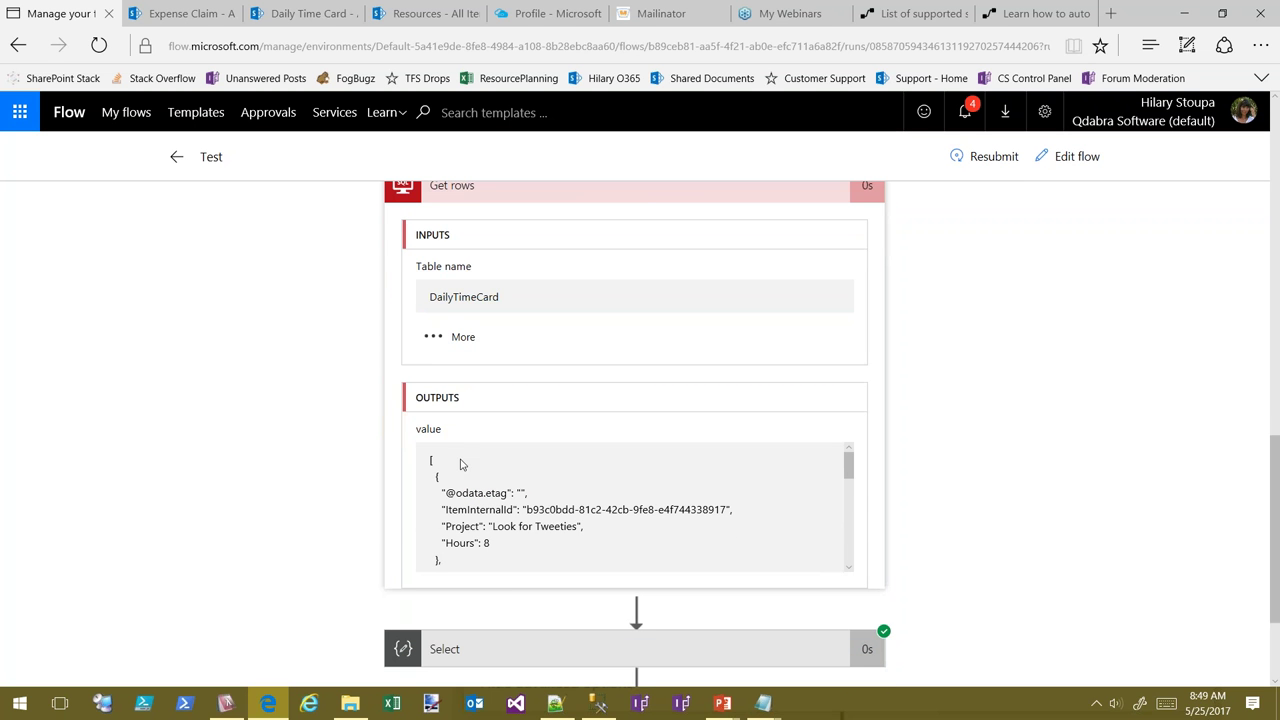
{"action": "left_click_drag", "start_coordinate": [847, 463], "coordinate": [852, 571]}
{"action": "scroll", "coordinate": [640, 500], "scroll_direction": "up", "scroll_amount": 2}
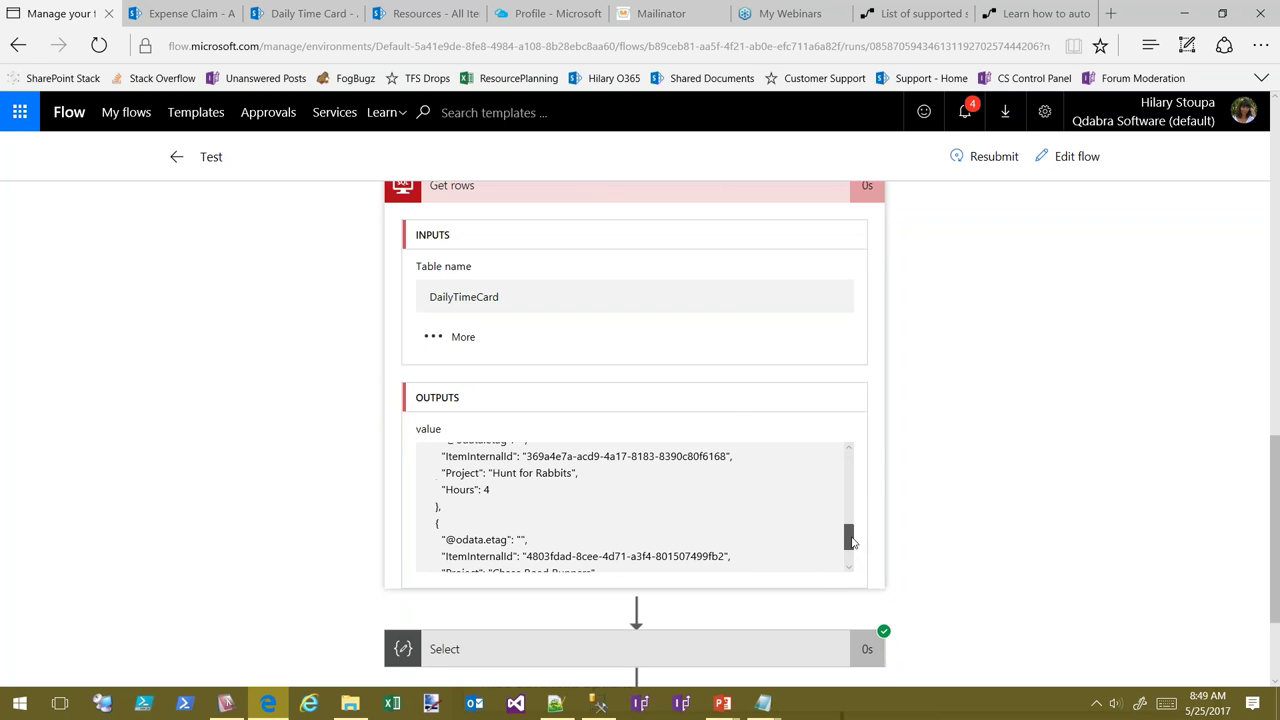
{"action": "left_click", "coordinate": [477, 337]}
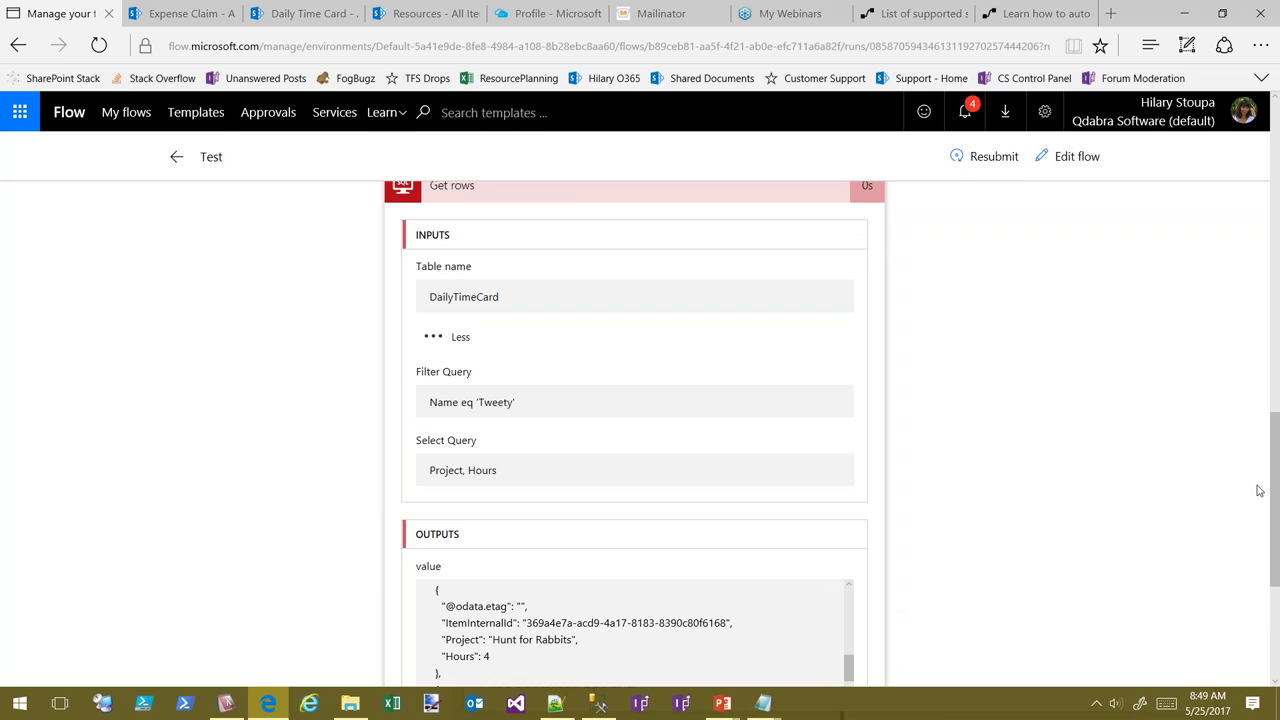
{"action": "scroll", "coordinate": [1276, 496], "scroll_direction": "down", "scroll_amount": 2}
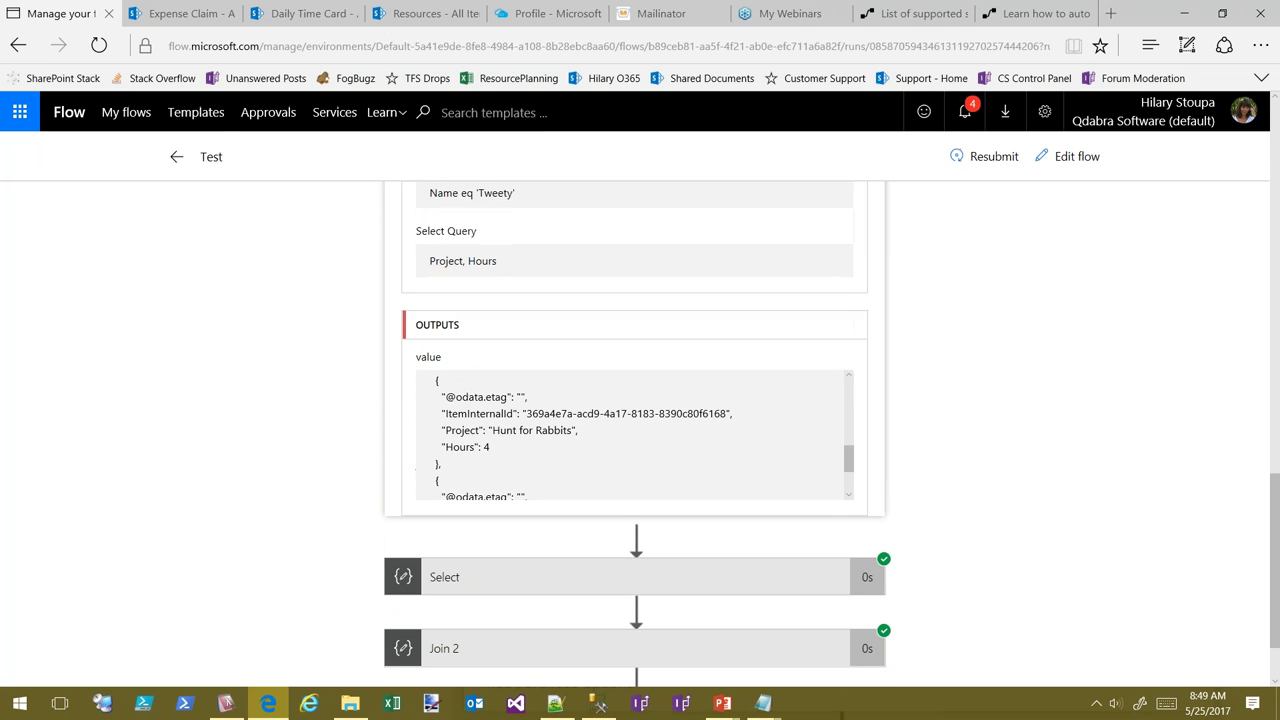
{"action": "left_click_drag", "start_coordinate": [493, 448], "coordinate": [432, 430]}
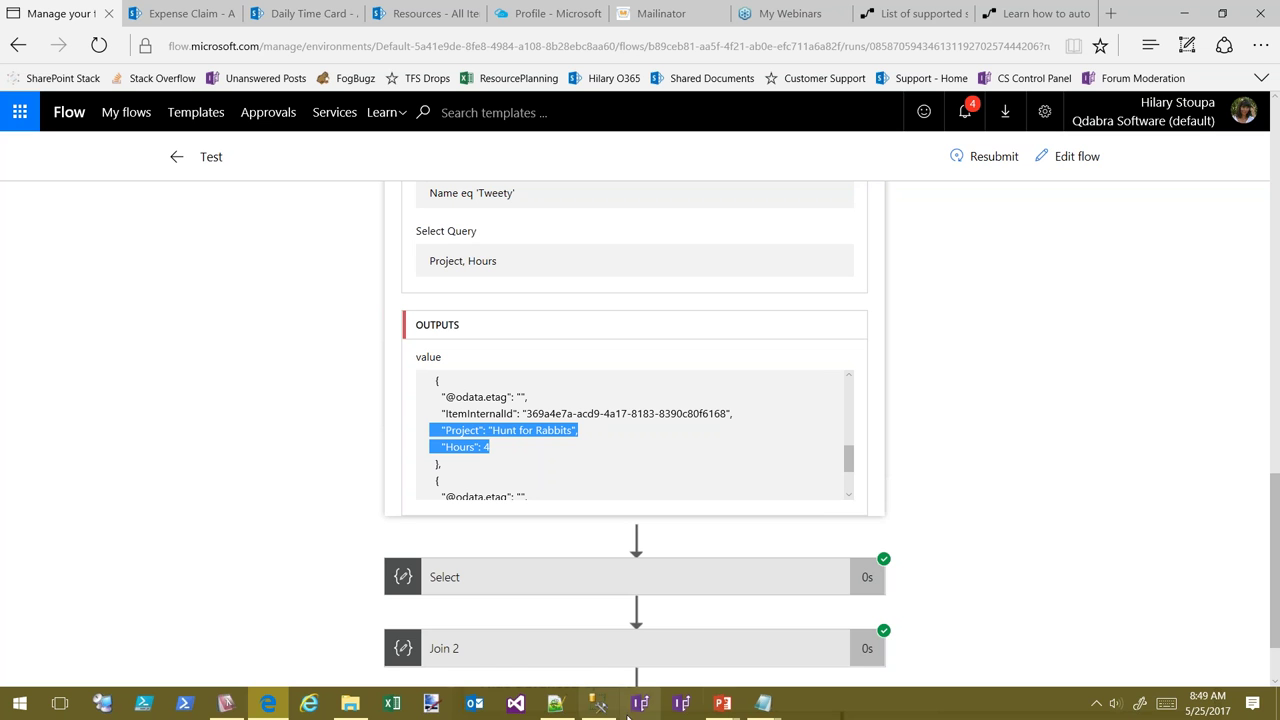
{"action": "left_click", "coordinate": [722, 703]}
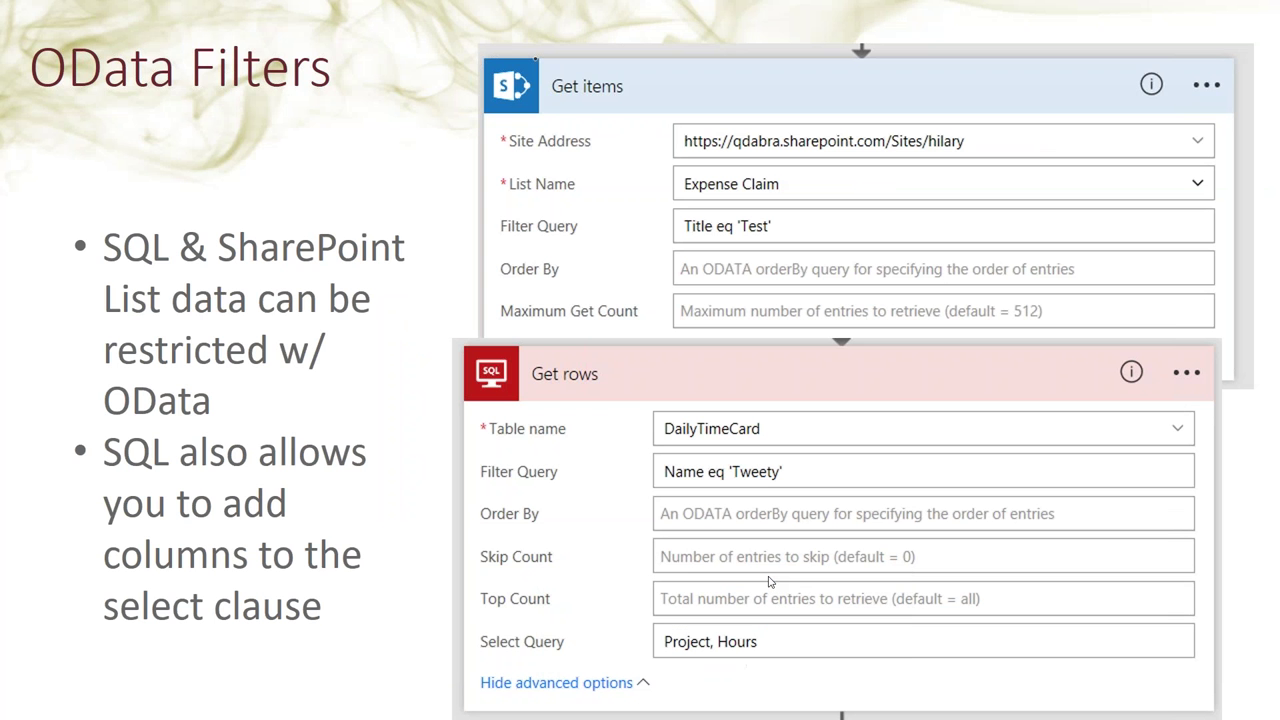
Return to the slideshow and advance to the 'Variables (sort of …)' slide on Compose
{"action": "left_click", "coordinate": [770, 582]}
{"action": "left_click", "coordinate": [1273, 501]}
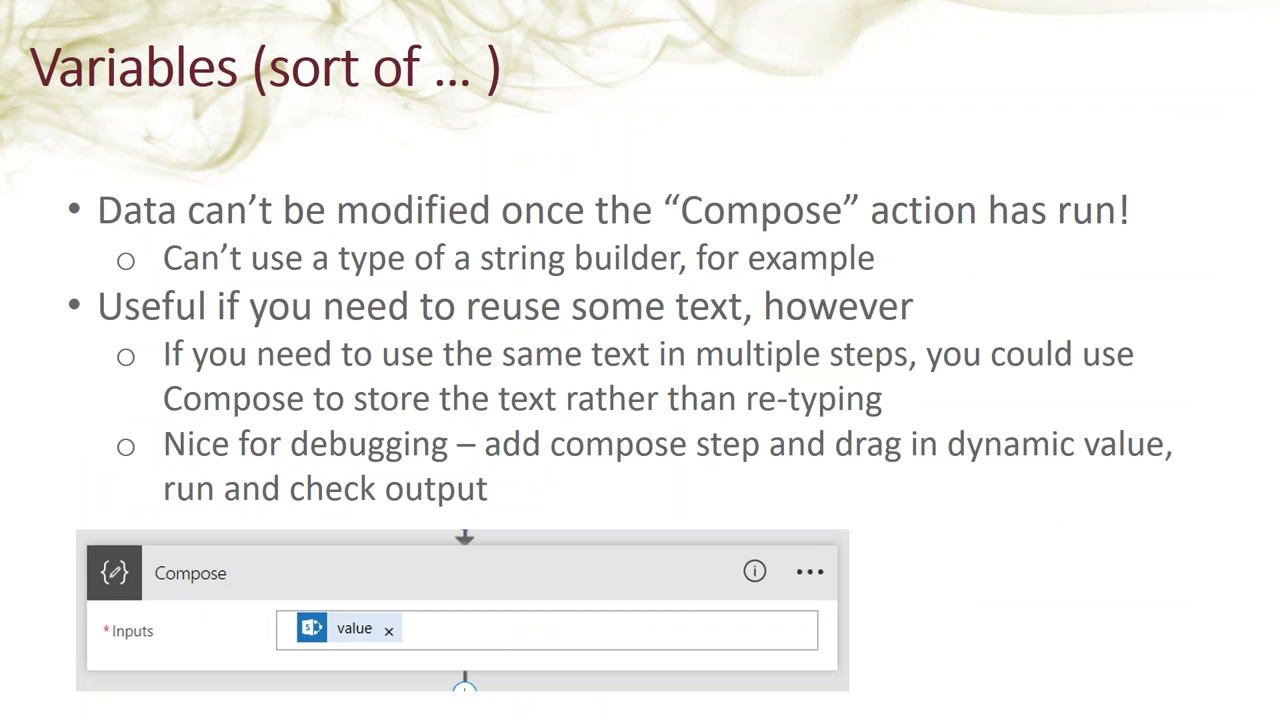
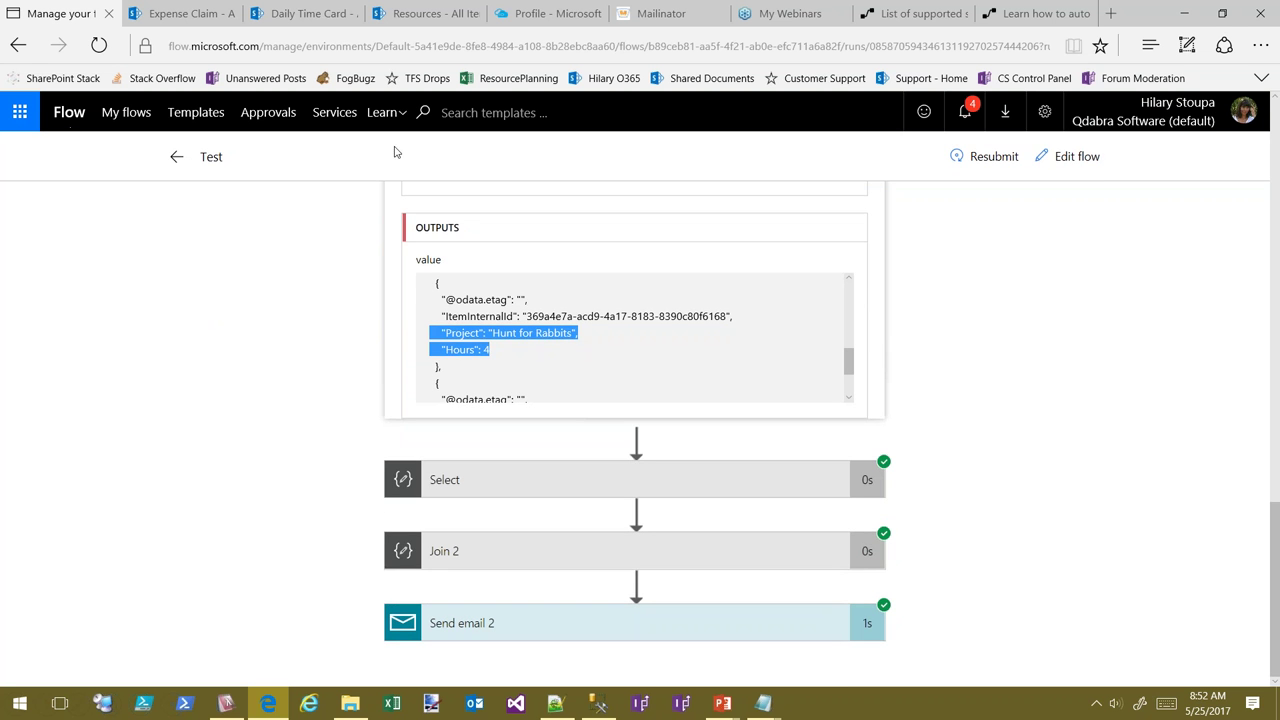
Open the Test flow in edit mode and scroll to its last step, Send email 2
{"action": "left_click", "coordinate": [1066, 157]}
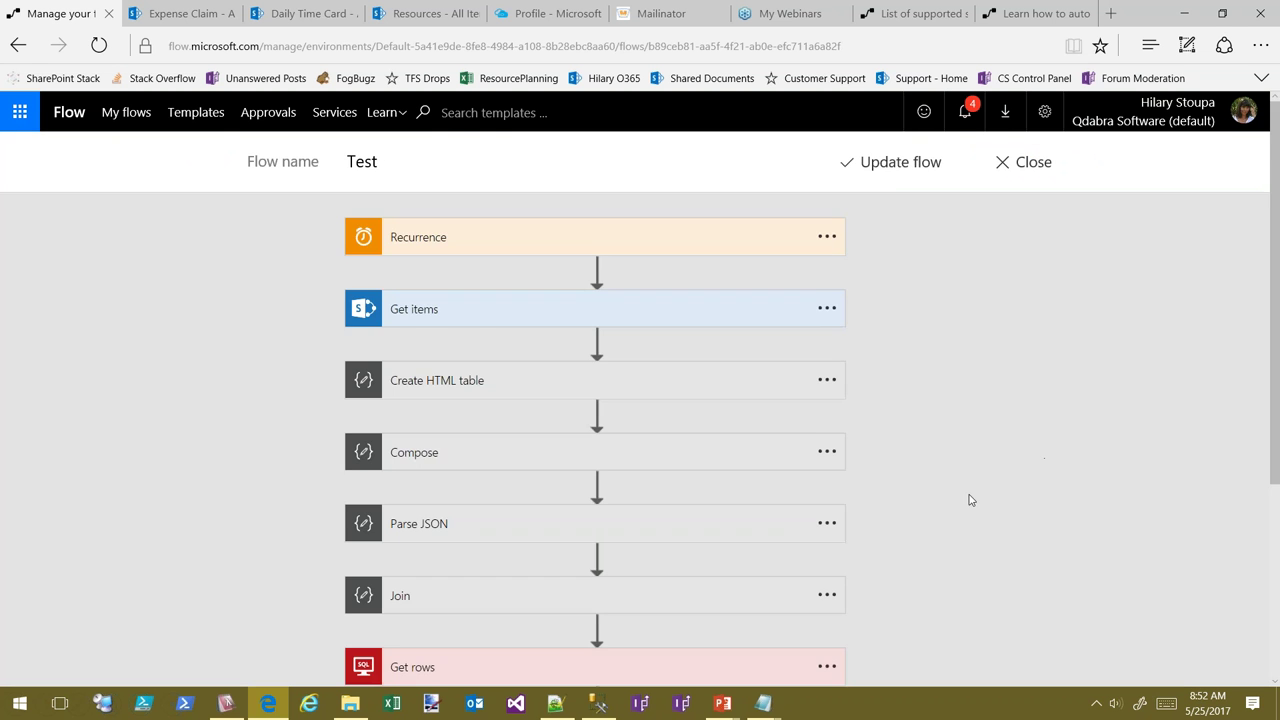
{"action": "scroll", "coordinate": [970, 485], "scroll_direction": "down", "scroll_amount": 2}
{"action": "scroll", "coordinate": [1010, 470], "scroll_direction": "down", "scroll_amount": 1}
{"action": "scroll", "coordinate": [1034, 420], "scroll_direction": "up", "scroll_amount": 1}
{"action": "scroll", "coordinate": [1030, 432], "scroll_direction": "down", "scroll_amount": 1}
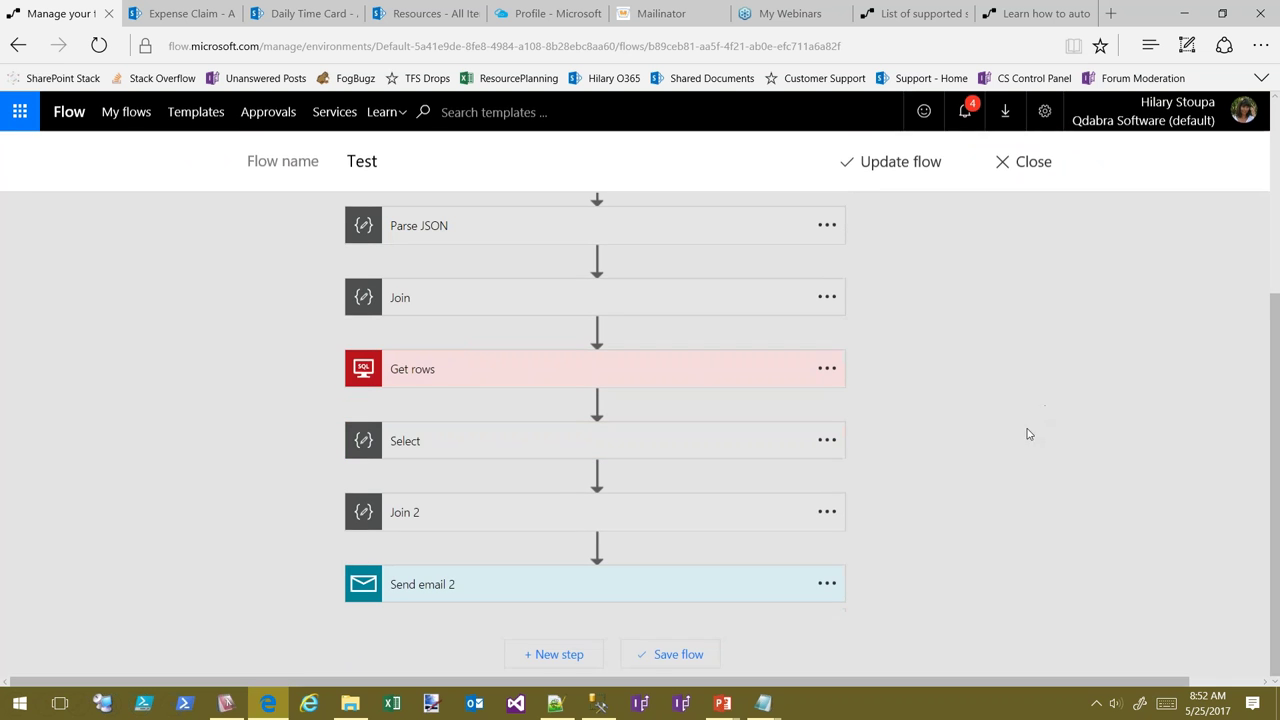
Add an empty Condition step after Send email 2, discarding a started action
{"action": "left_click", "coordinate": [545, 655]}
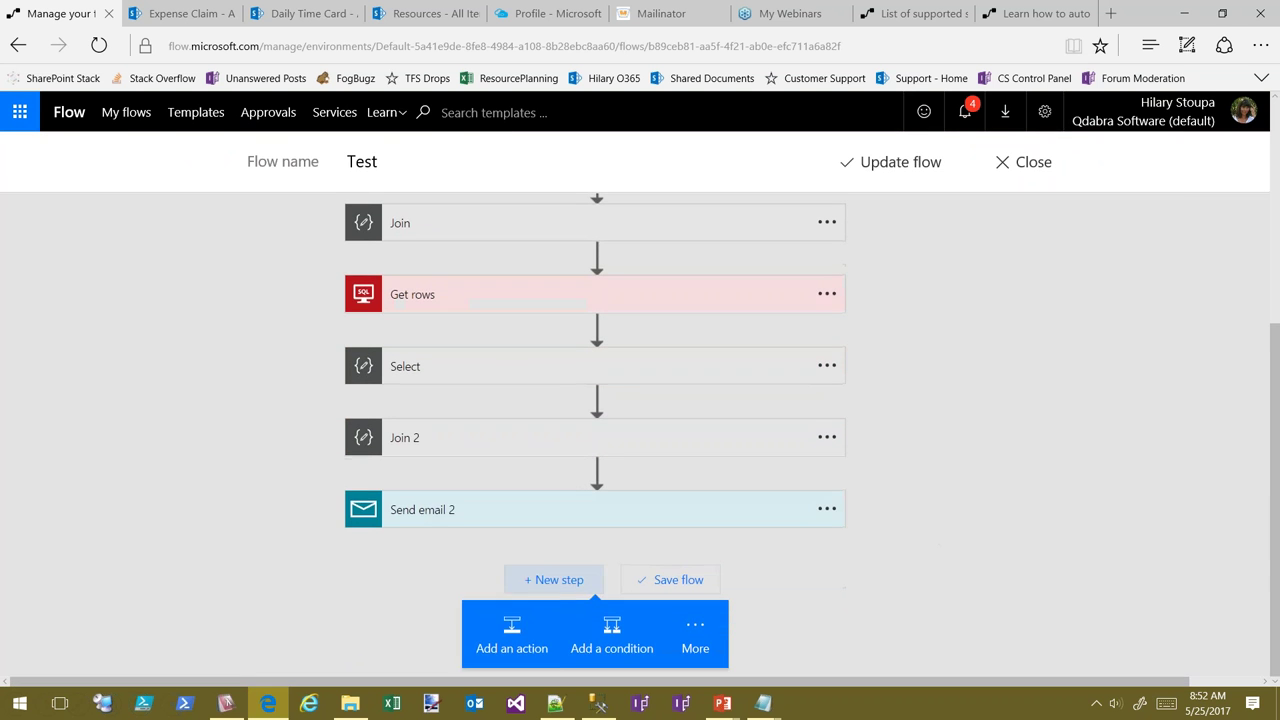
{"action": "left_click", "coordinate": [510, 625]}
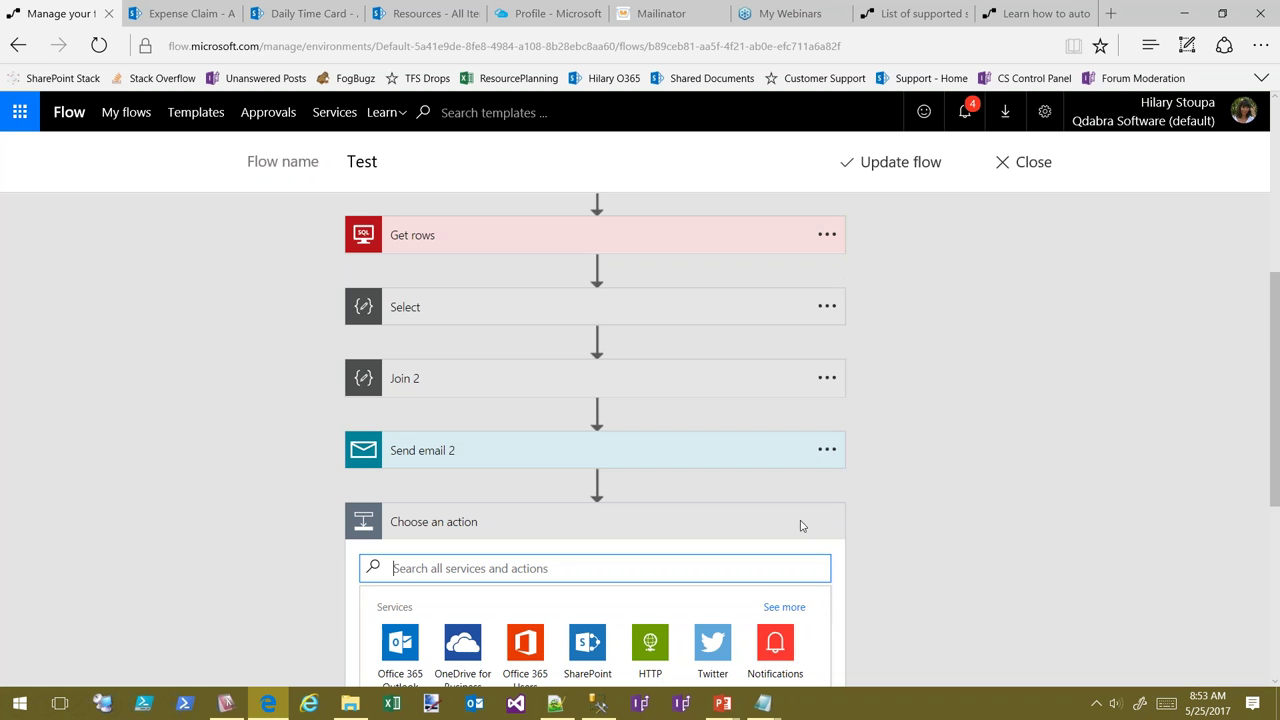
{"action": "left_click", "coordinate": [800, 603]}
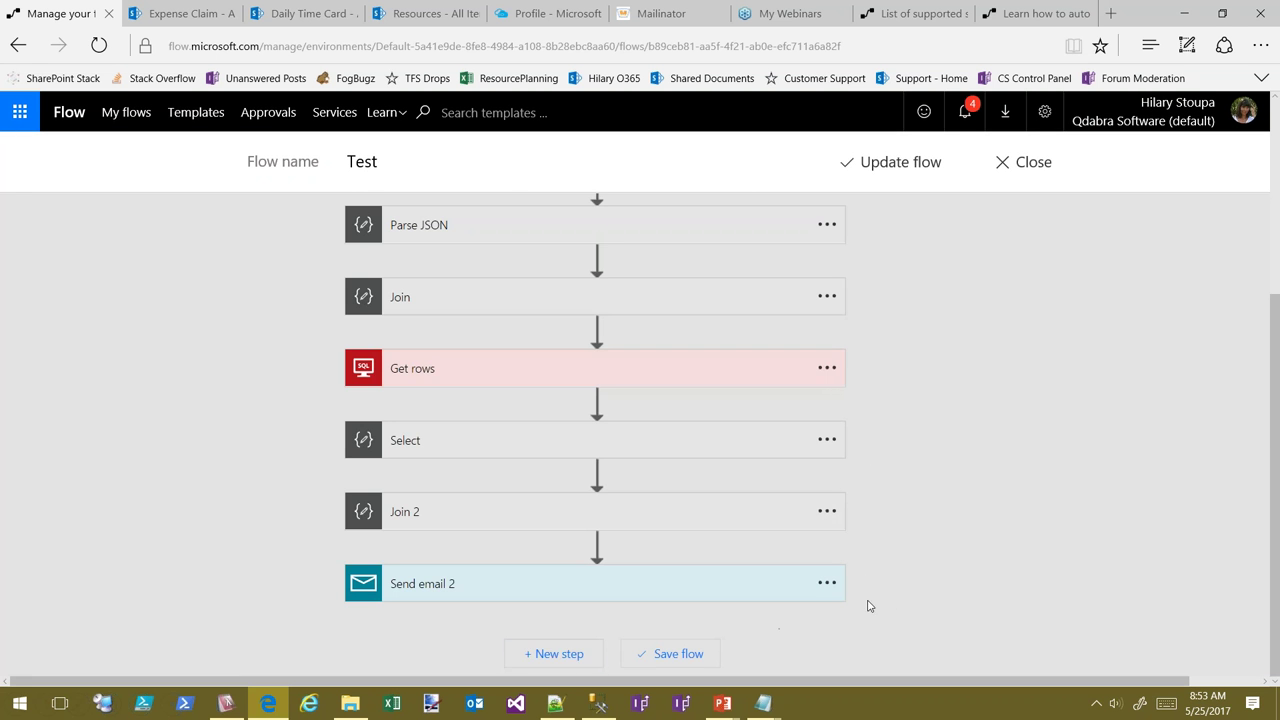
{"action": "left_click", "coordinate": [560, 654]}
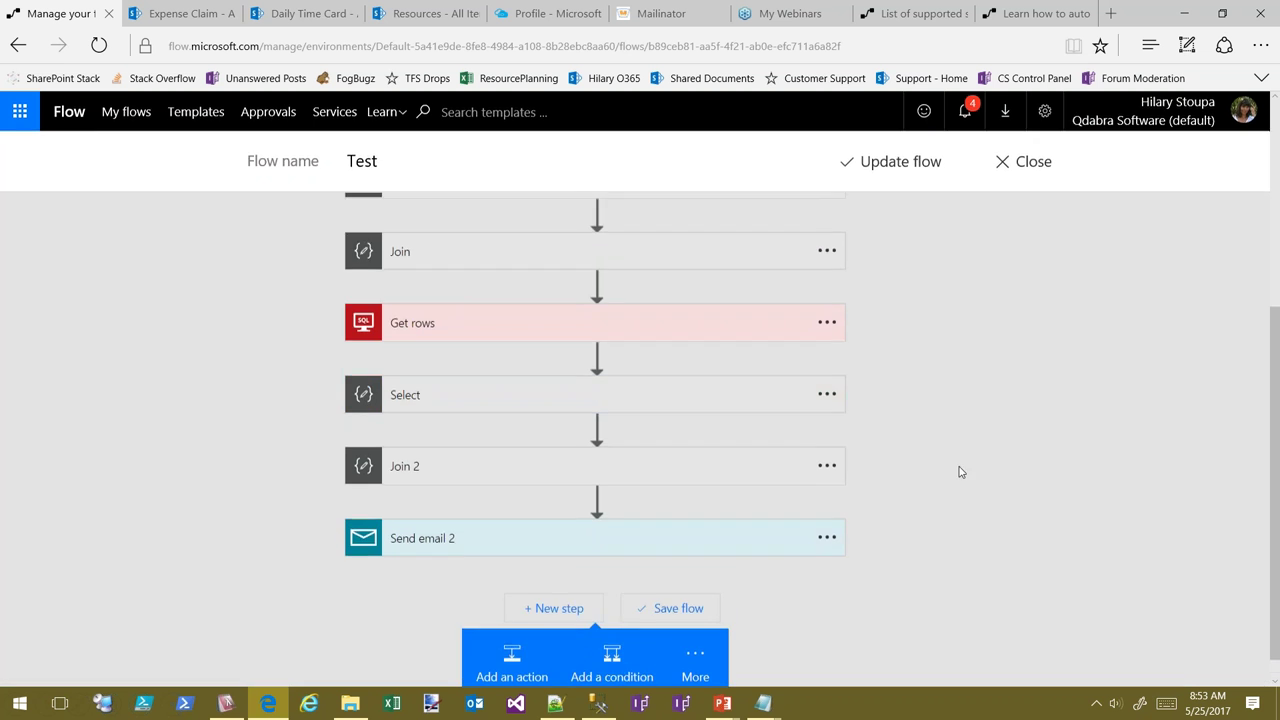
{"action": "left_click", "coordinate": [612, 654]}
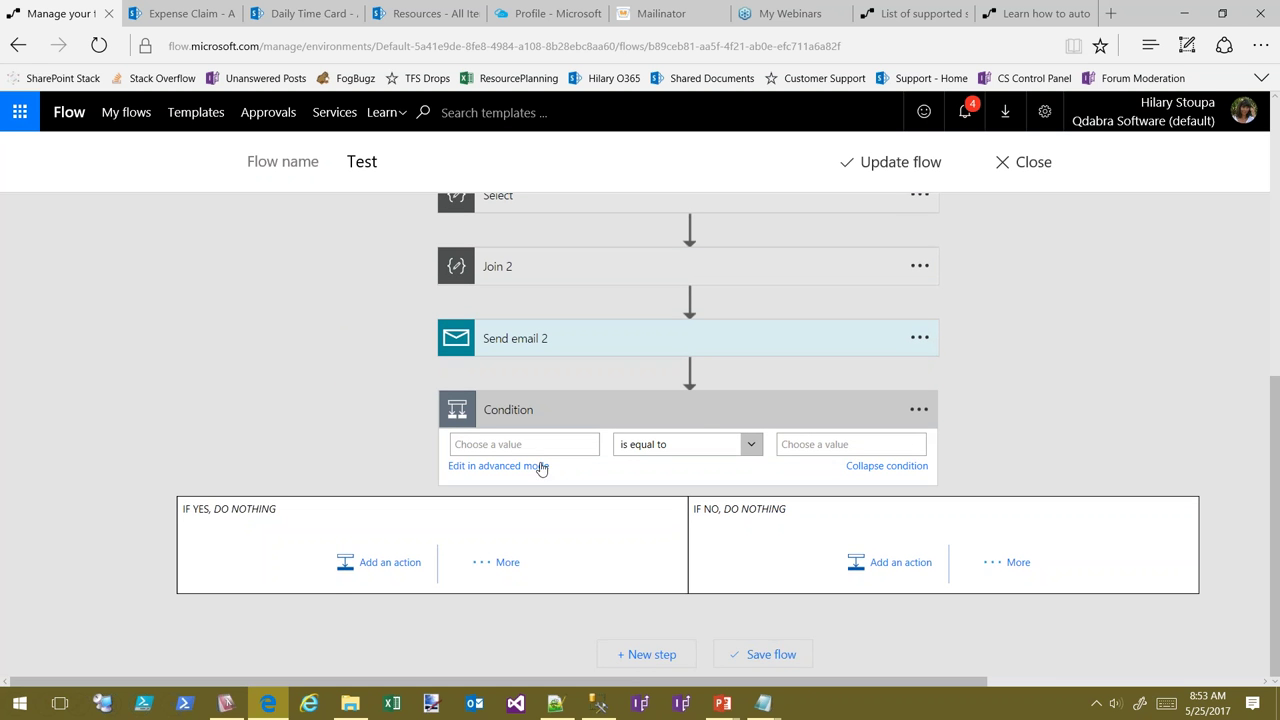
Set the condition to the Get rows Hours field is equal to 10
{"action": "left_click", "coordinate": [527, 451]}
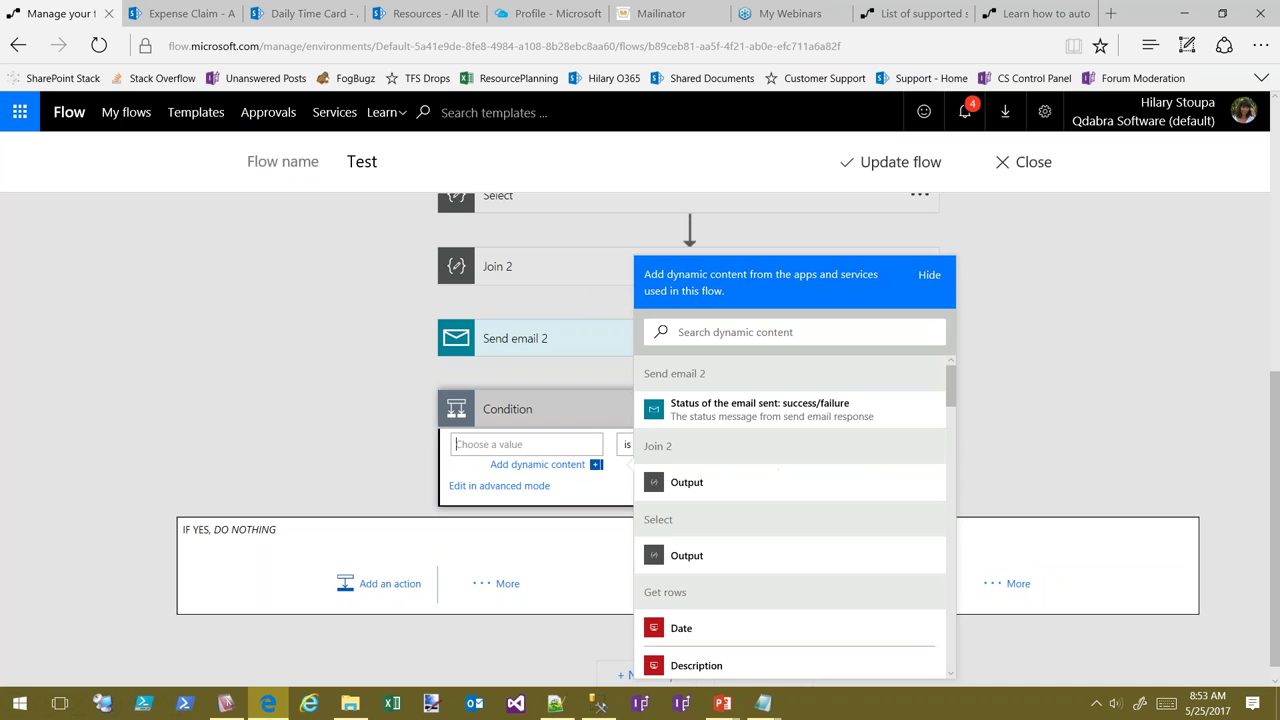
{"action": "scroll", "coordinate": [790, 450], "scroll_direction": "down", "scroll_amount": 3}
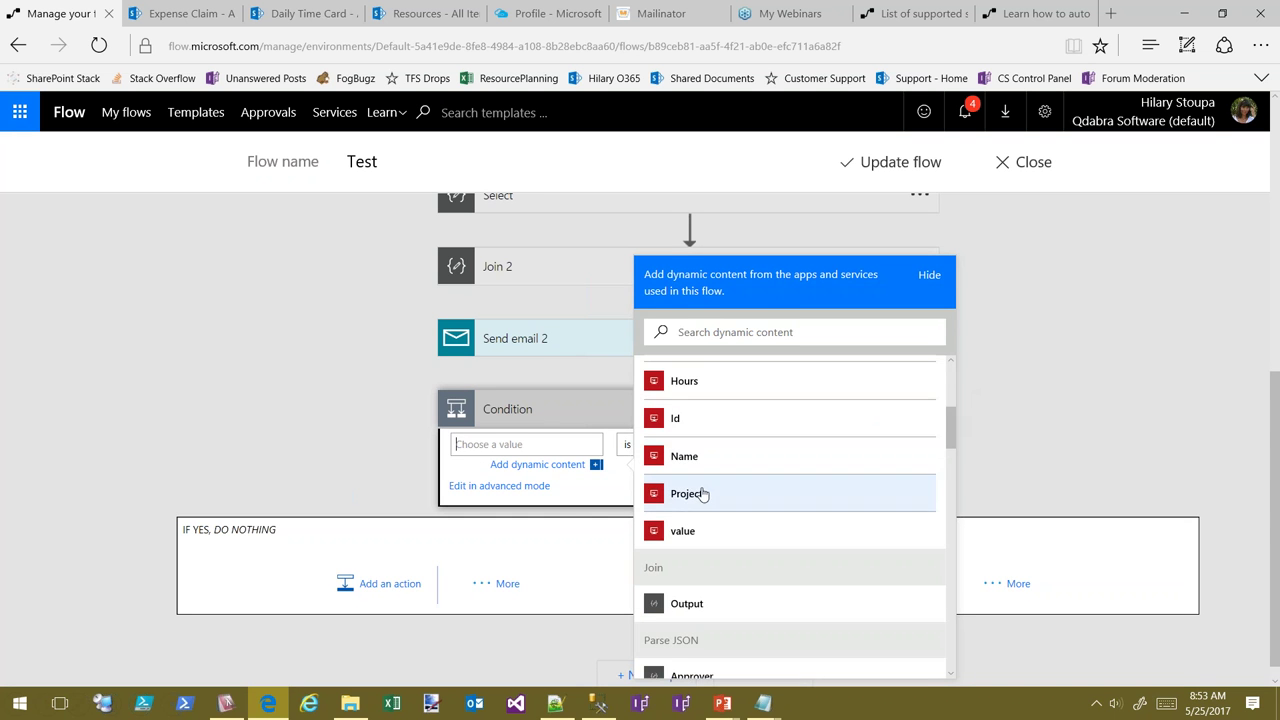
{"action": "left_click", "coordinate": [698, 385]}
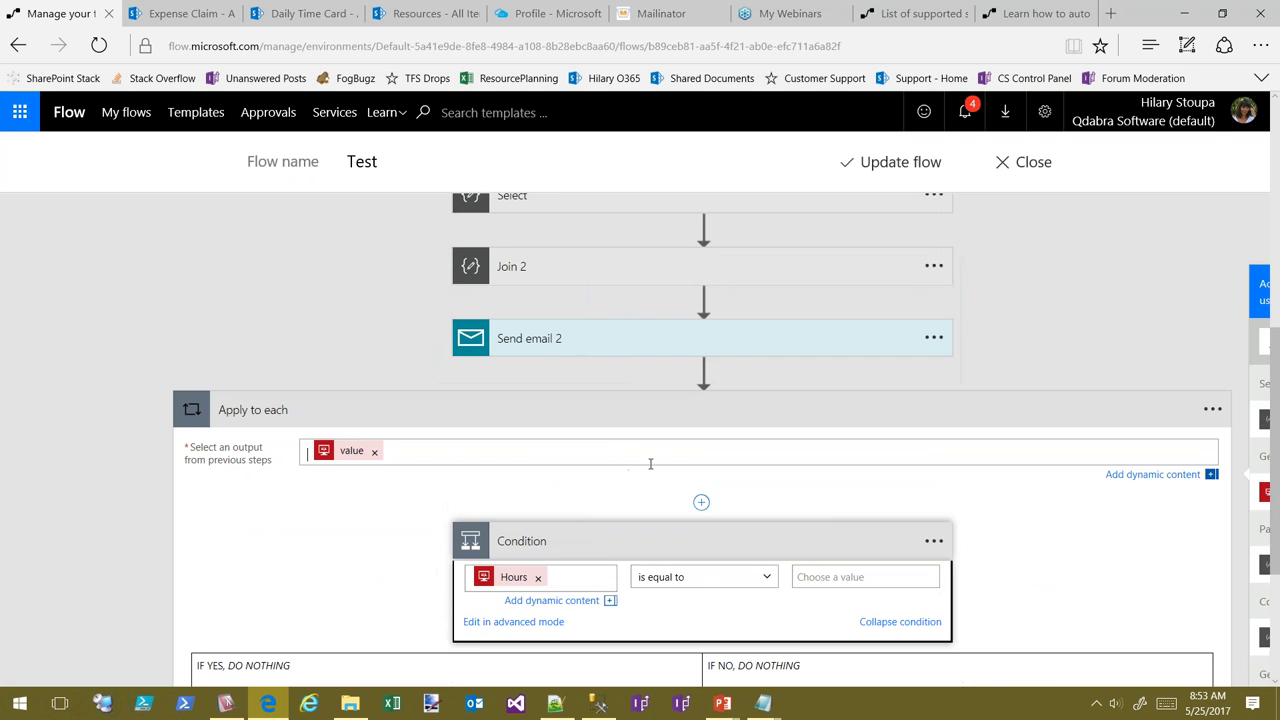
{"action": "left_click", "coordinate": [858, 577]}
{"action": "type", "text": "10"}
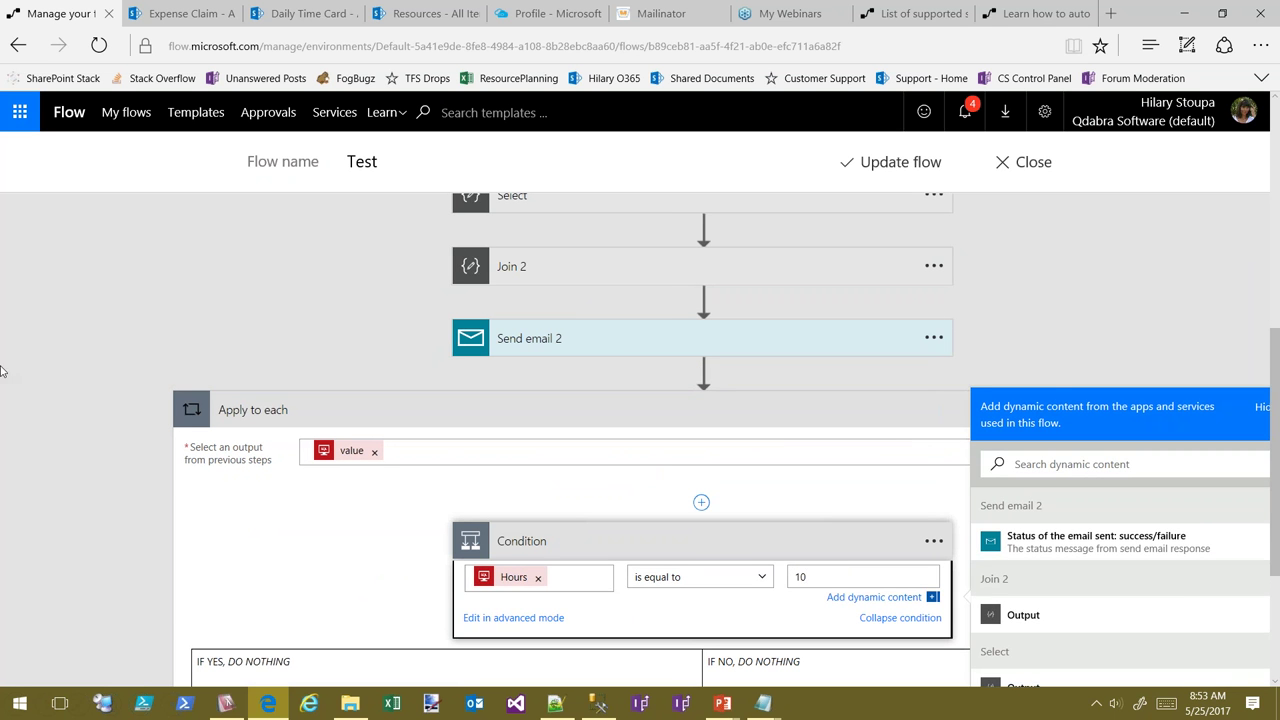
{"action": "left_click", "coordinate": [510, 617]}
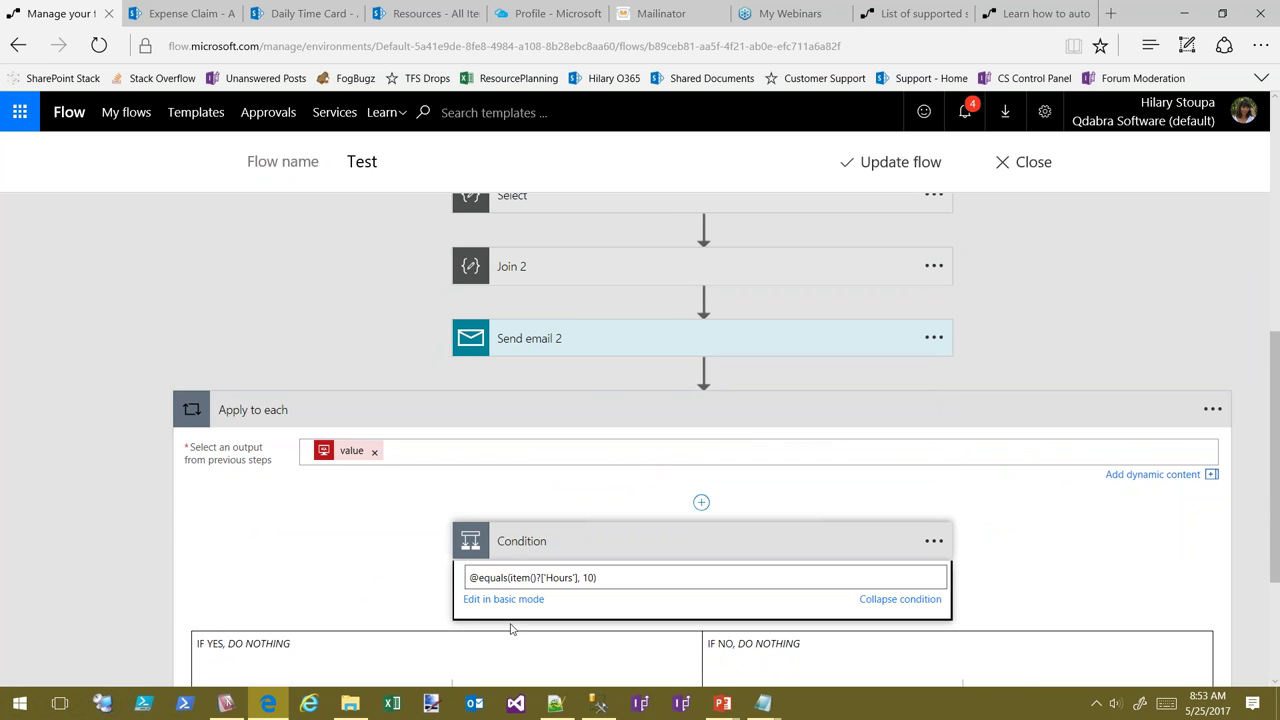
{"action": "left_click", "coordinate": [614, 579]}
{"action": "left_click_drag", "start_coordinate": [621, 574], "coordinate": [443, 579]}
{"action": "key", "text": "ctrl+c"}
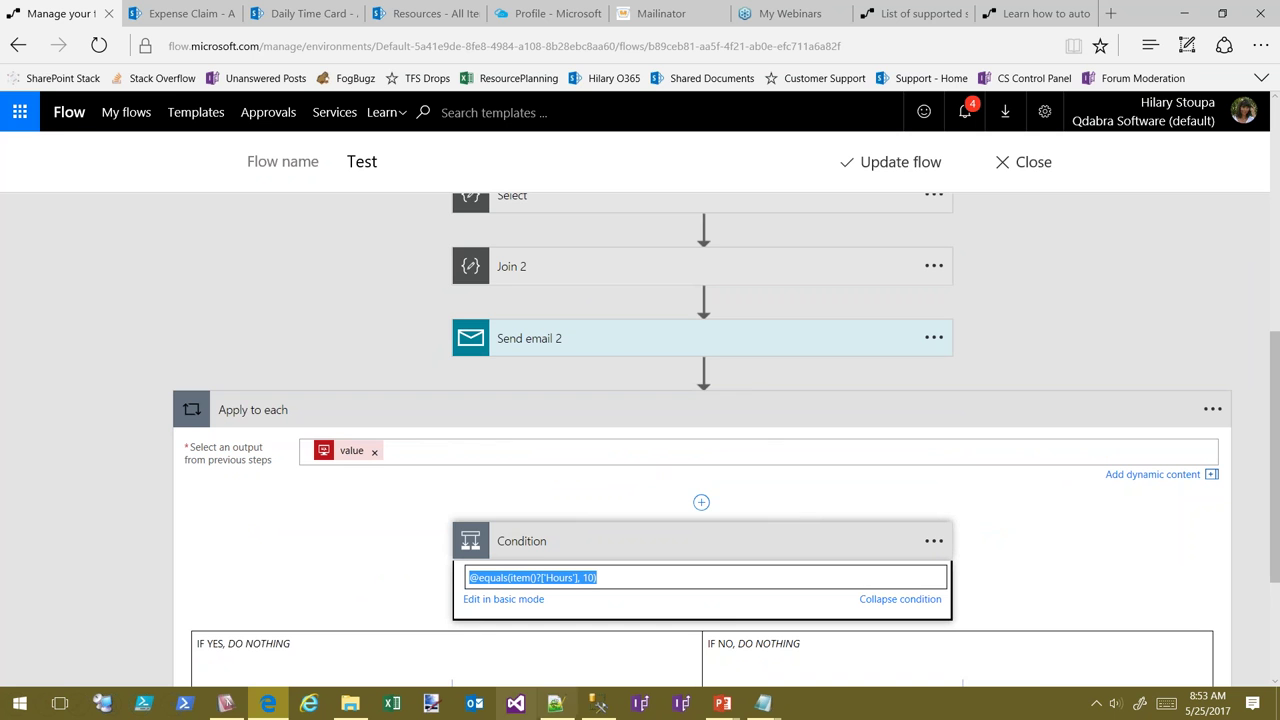
{"action": "left_click", "coordinate": [558, 706]}
Paste the Hours expression onto a new line 23 in Notepad++'s new 5 file
{"action": "left_click", "coordinate": [97, 380]}
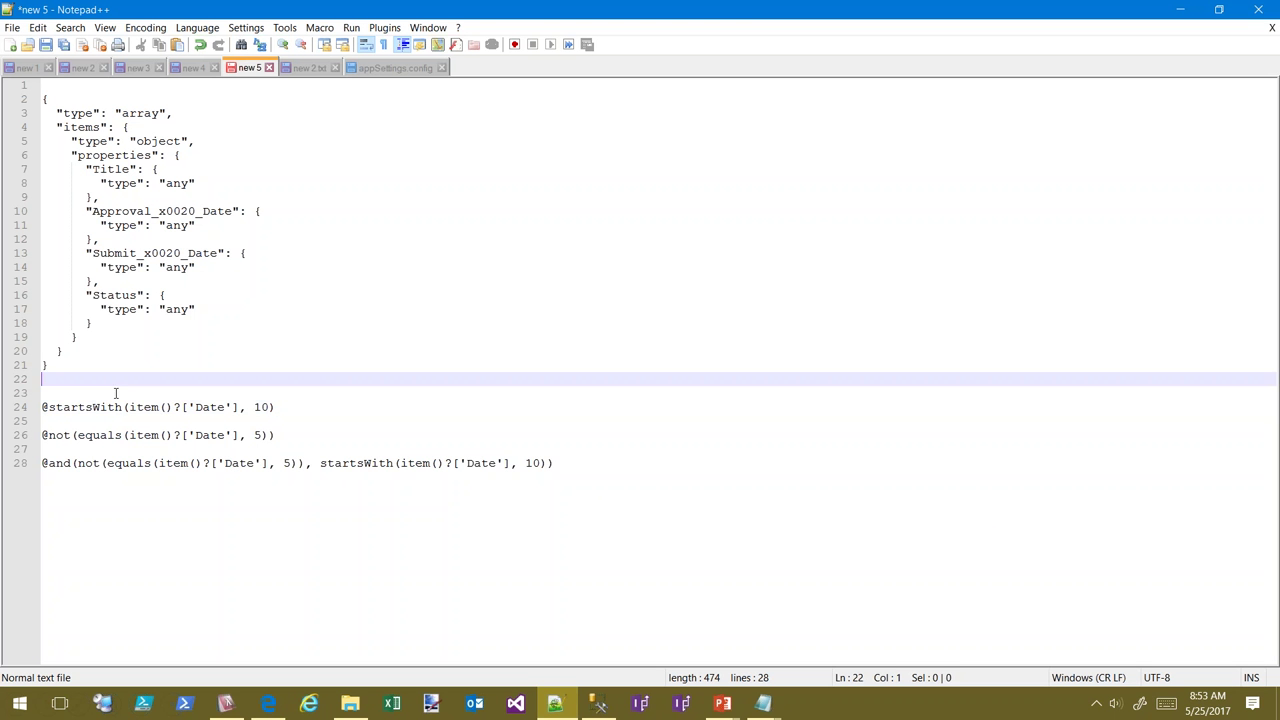
{"action": "key", "text": "Return"}
{"action": "key", "text": "ctrl+v"}
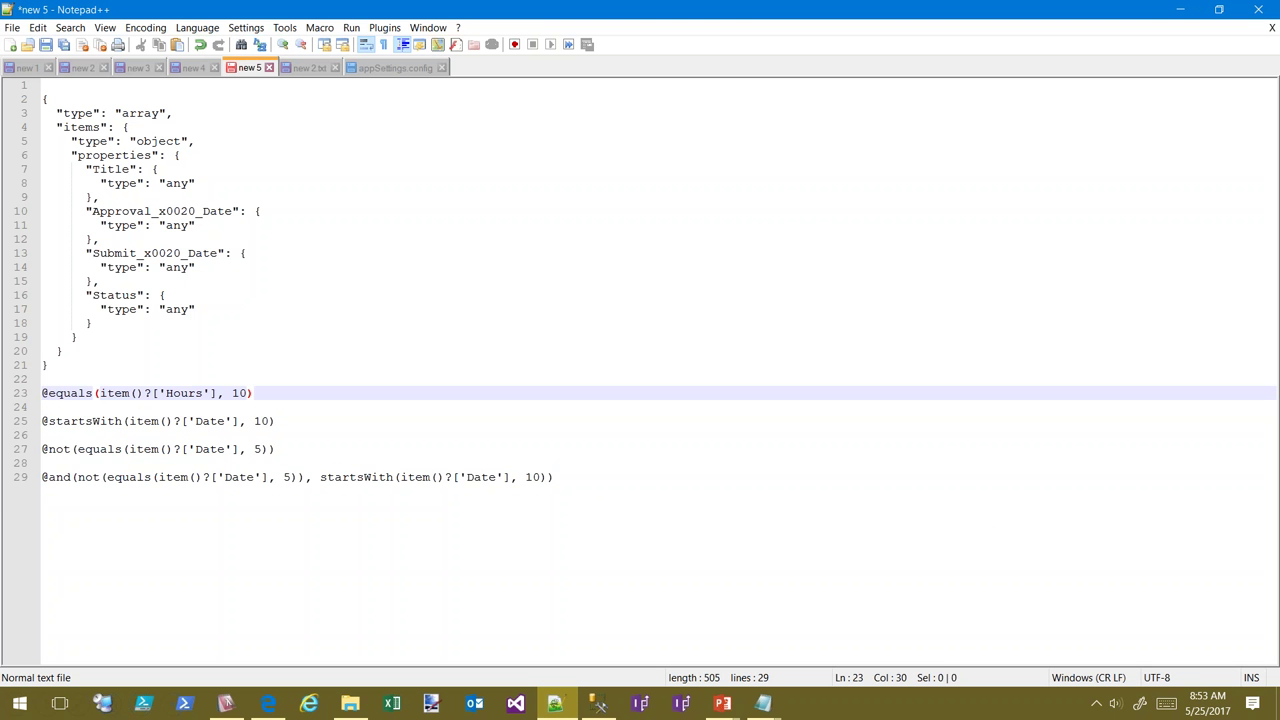
{"action": "left_click", "coordinate": [46, 477]}
{"action": "key", "text": "shift+Left"}
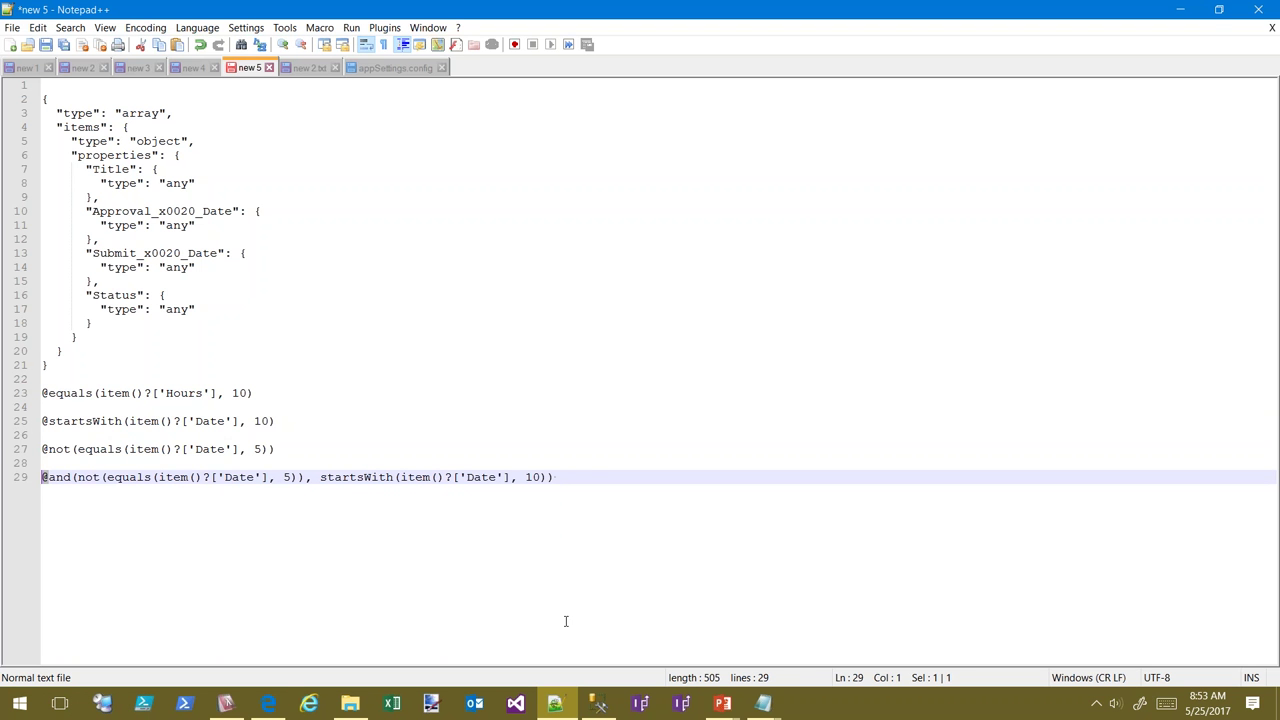
Glance at the supported services and automation documentation tabs, then return to Notepad++
{"action": "left_click", "coordinate": [267, 705]}
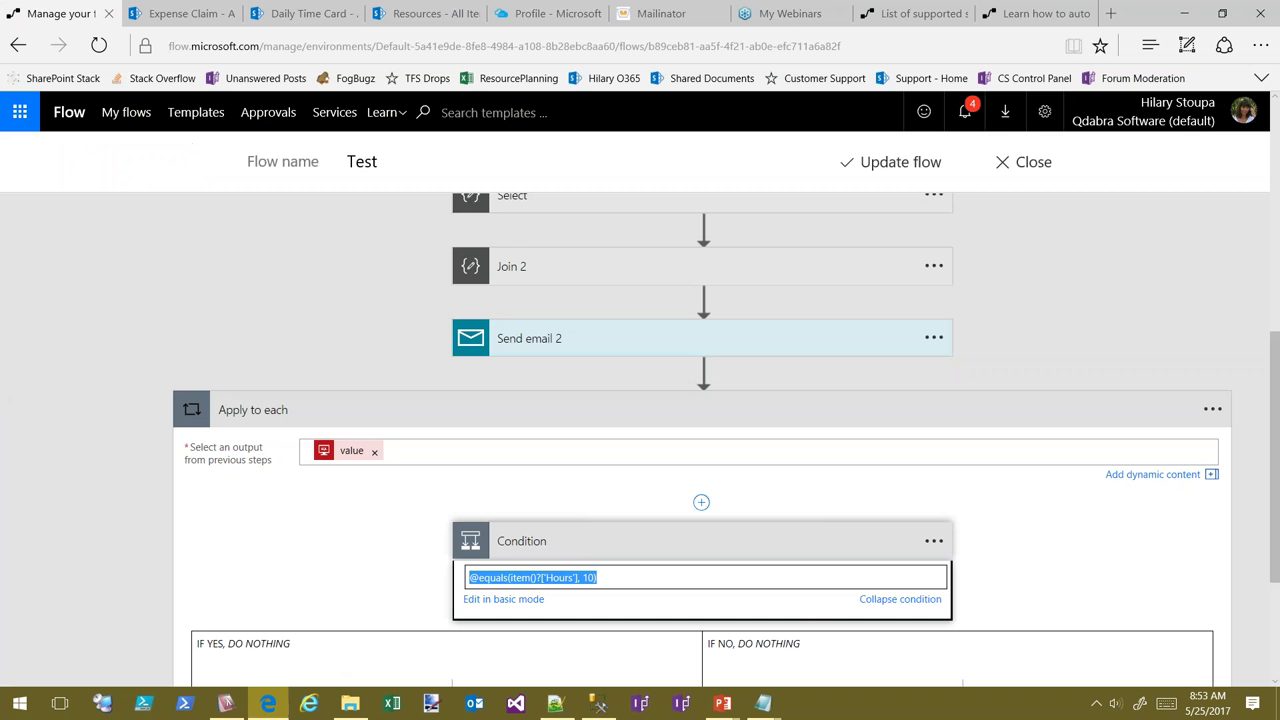
{"action": "left_click", "coordinate": [926, 15]}
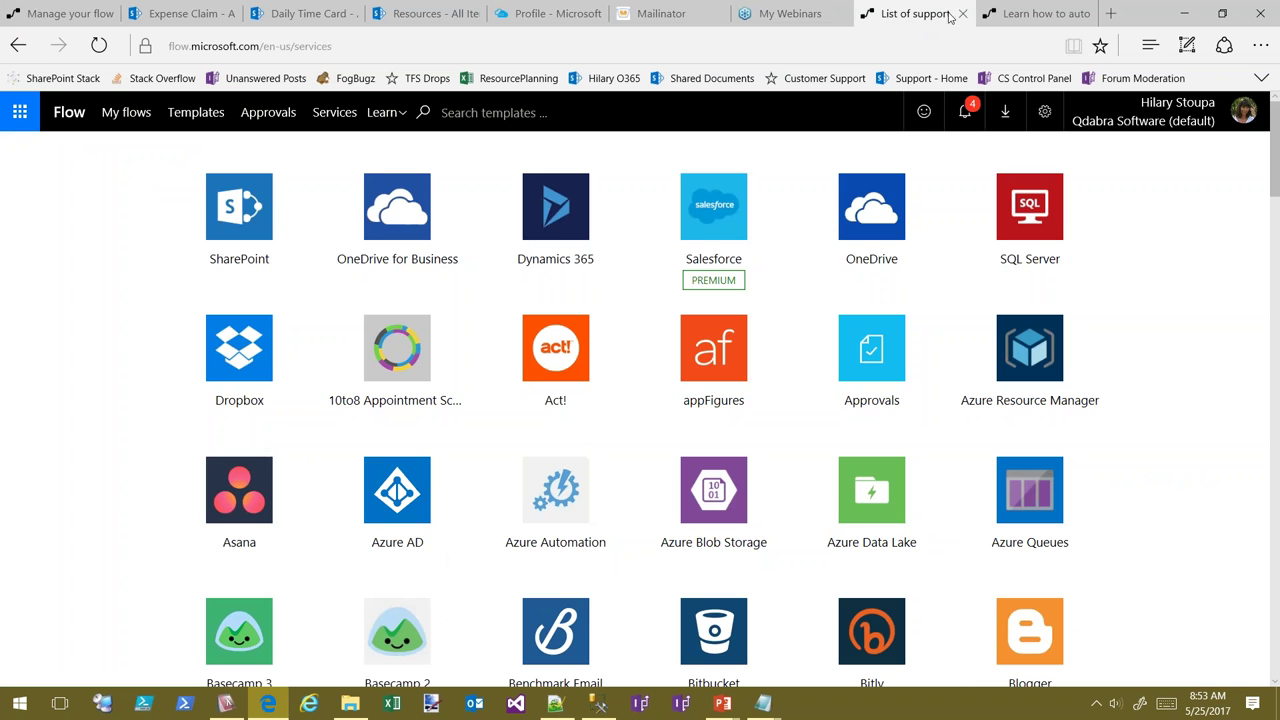
{"action": "left_click", "coordinate": [1005, 13]}
{"action": "left_click", "coordinate": [910, 14]}
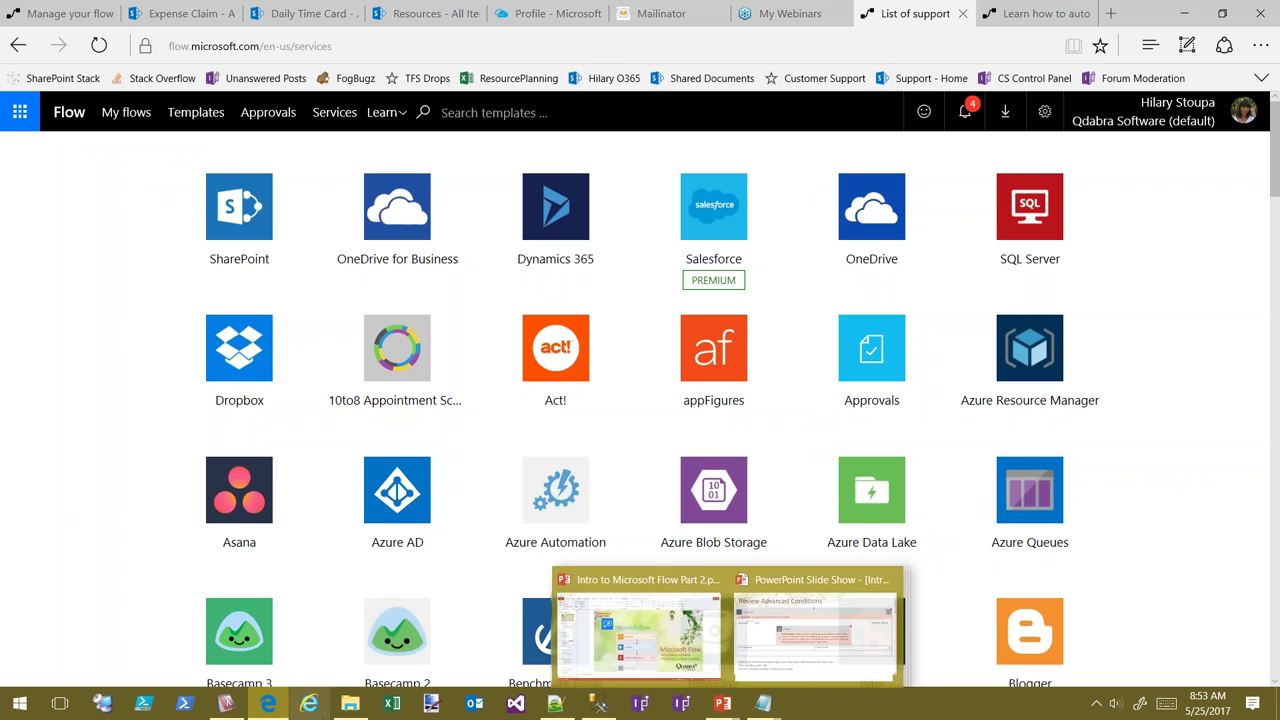
{"action": "left_click", "coordinate": [598, 703]}
{"action": "left_click", "coordinate": [505, 327]}
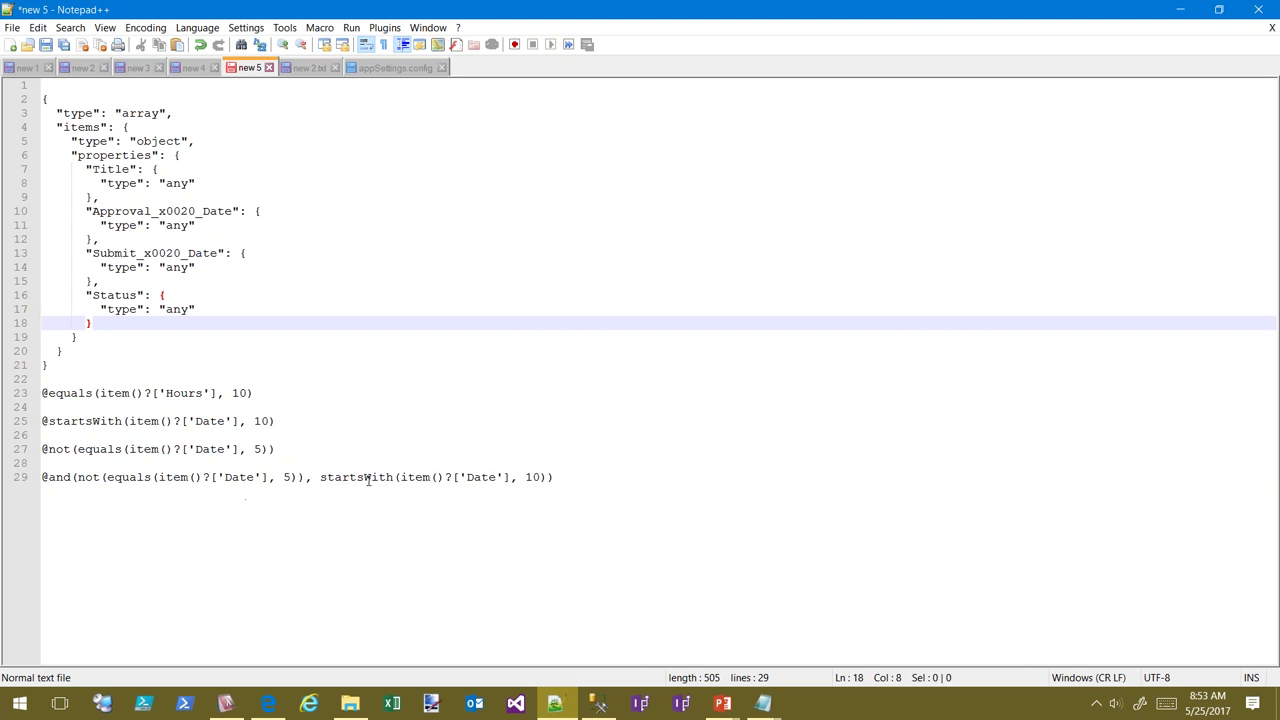
{"action": "left_click", "coordinate": [511, 477]}
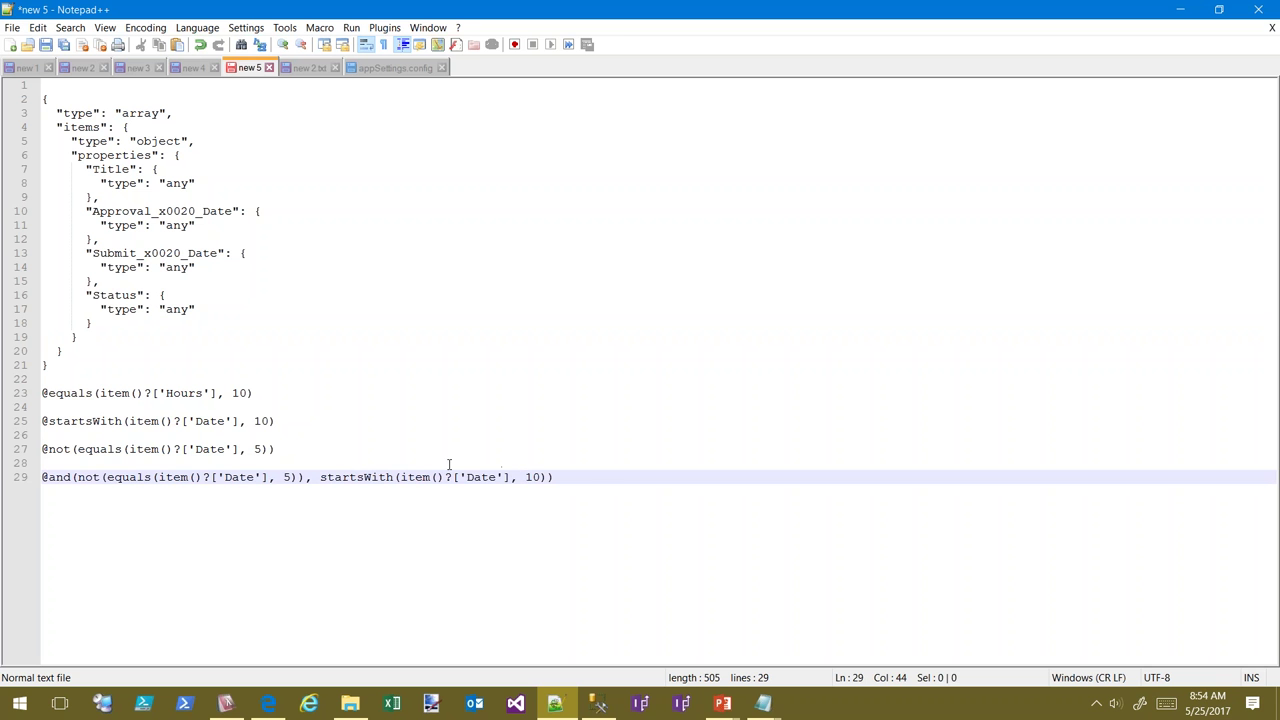
{"action": "left_click_drag", "start_coordinate": [579, 483], "coordinate": [37, 478]}
{"action": "key", "text": "ctrl+c"}
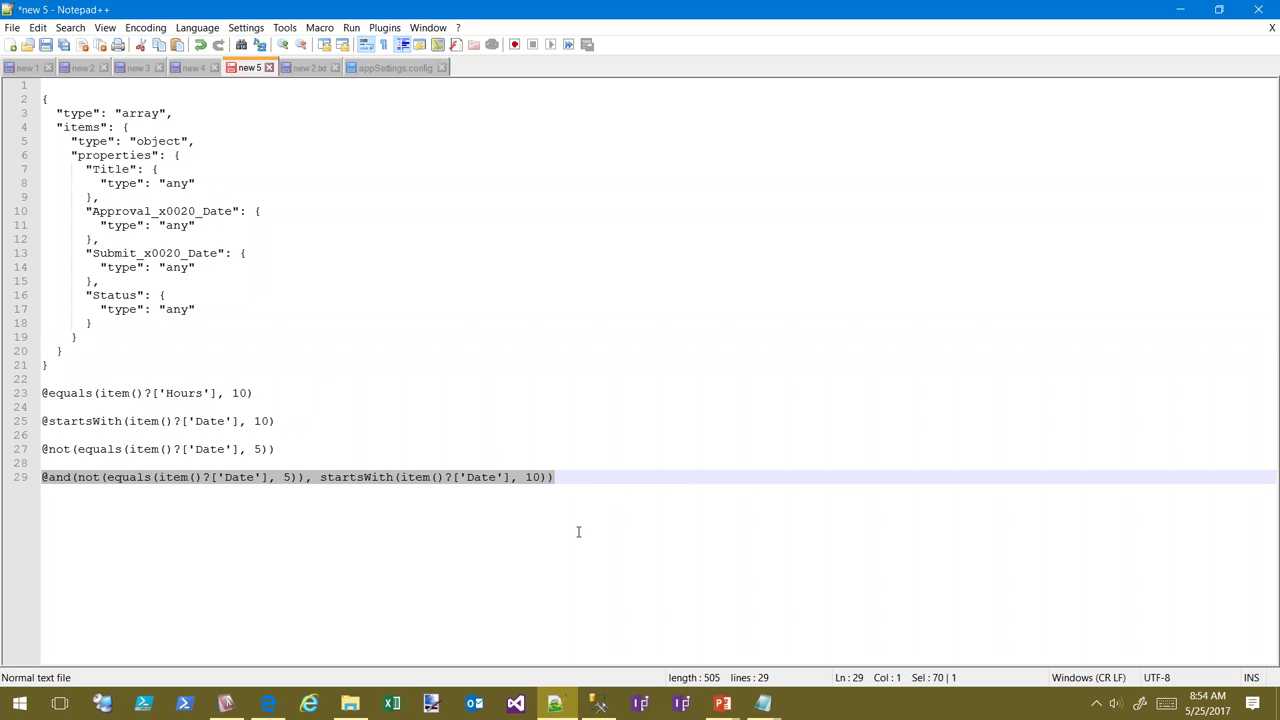
{"action": "left_click", "coordinate": [268, 703]}
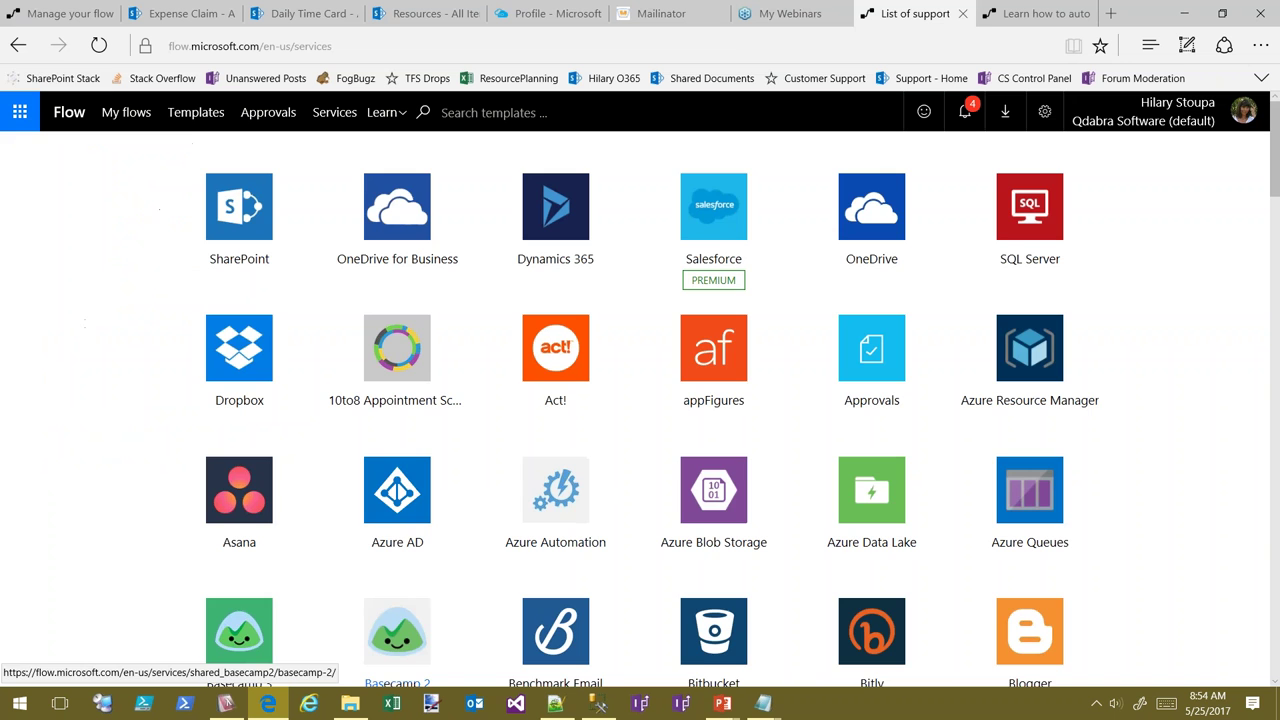
{"action": "left_click", "coordinate": [60, 13]}
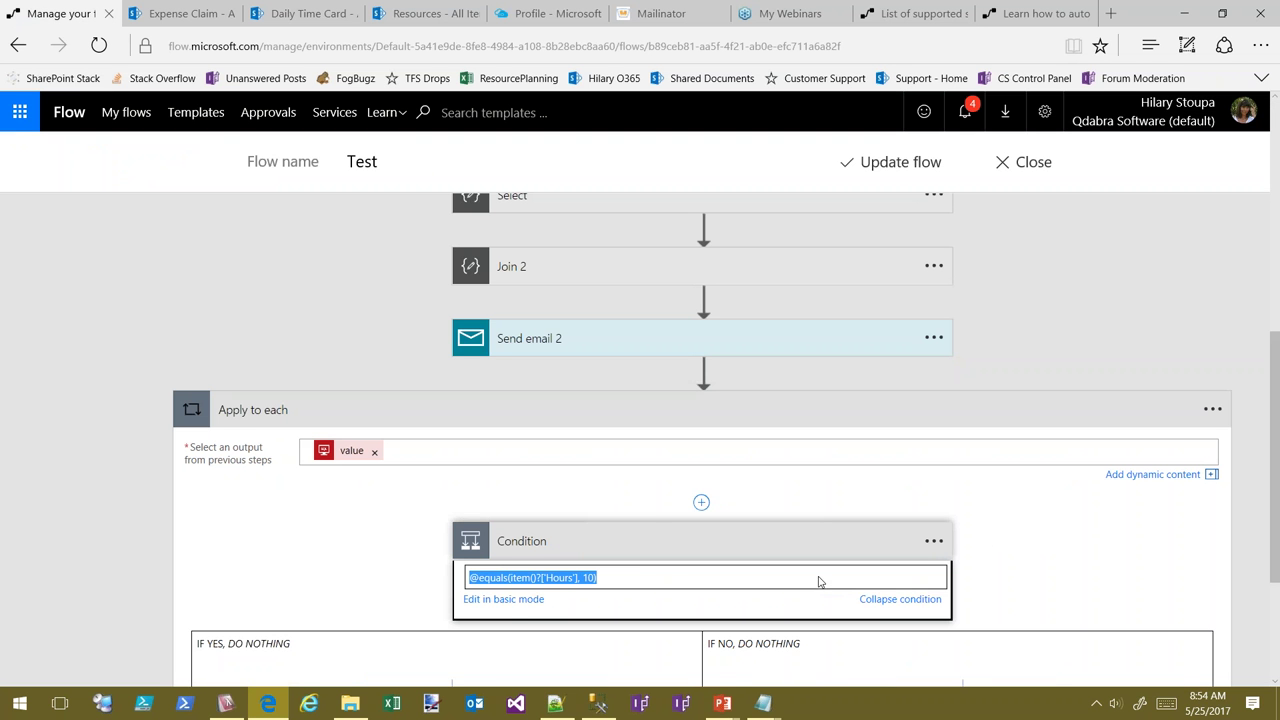
{"action": "left_click", "coordinate": [502, 600]}
{"action": "left_click", "coordinate": [537, 619]}
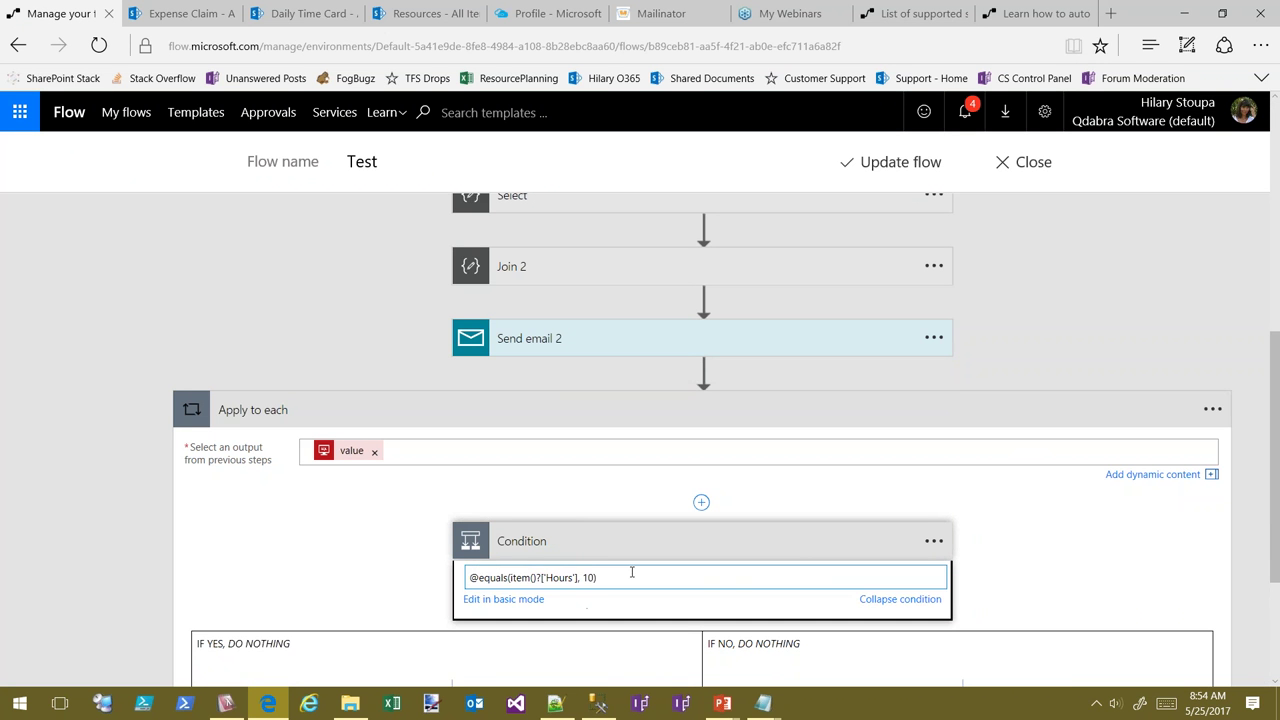
{"action": "key", "text": "ctrl+v"}
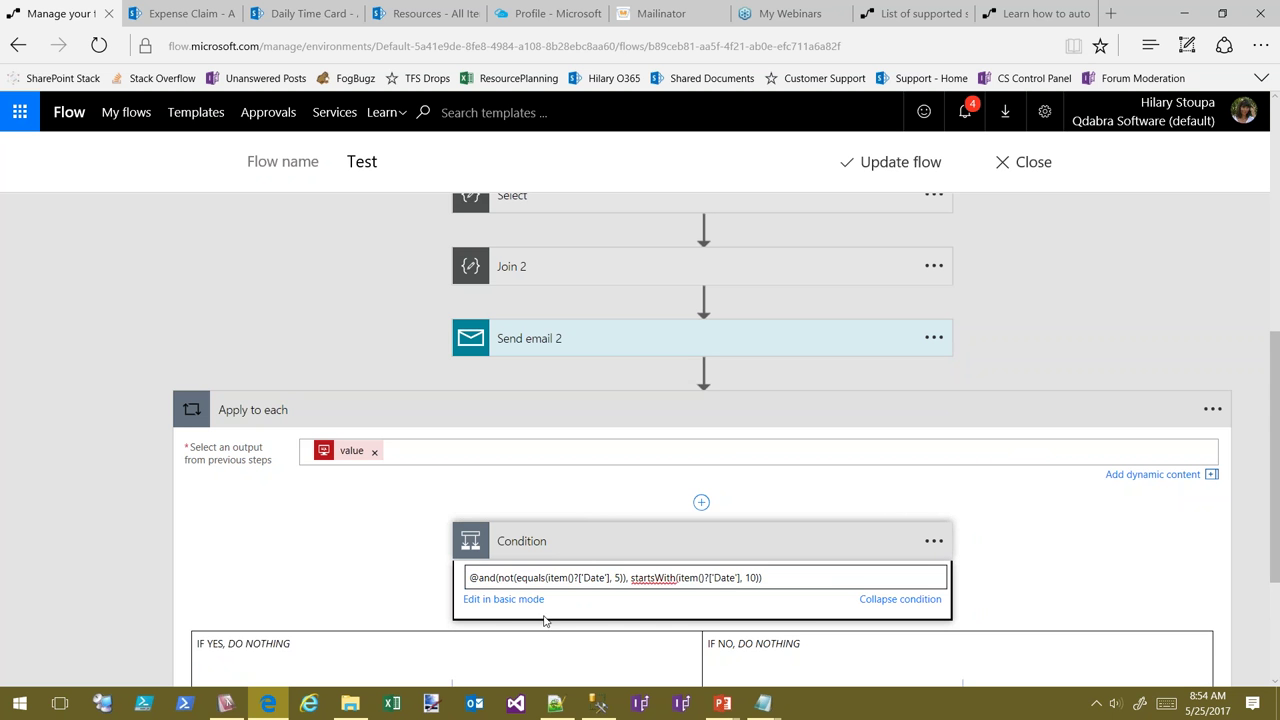
{"action": "left_click", "coordinate": [503, 600]}
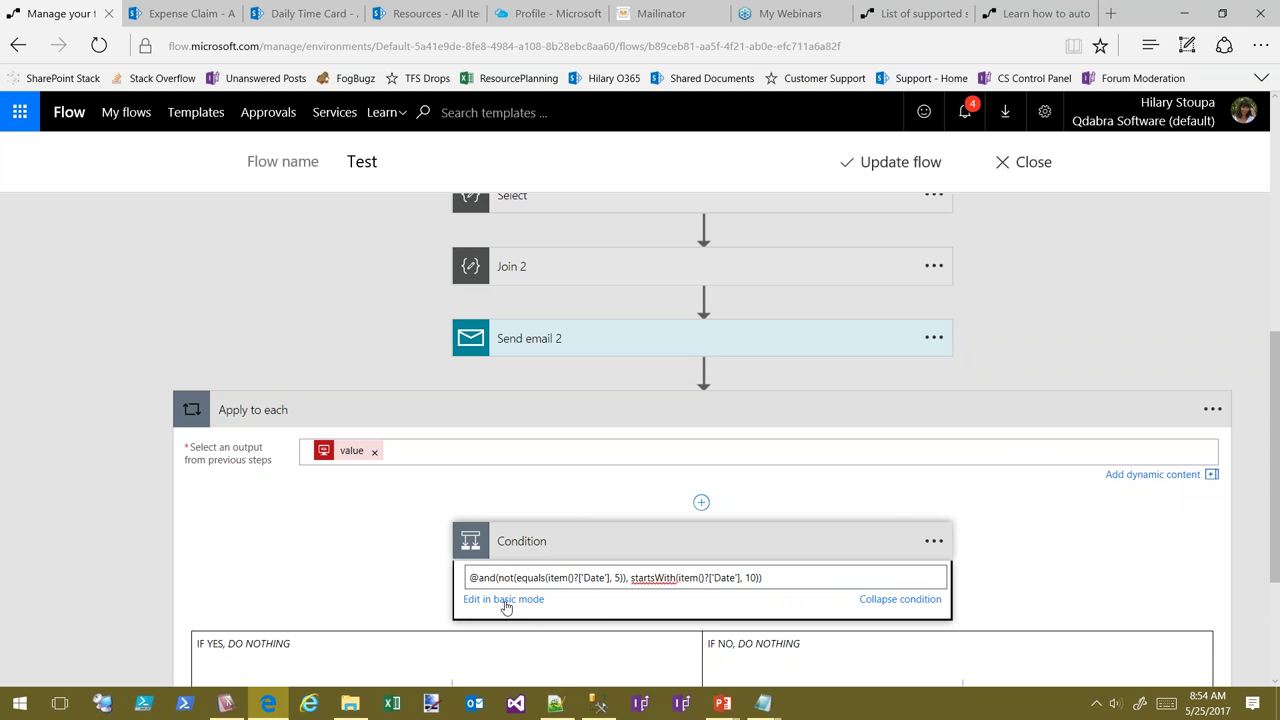
{"action": "scroll", "coordinate": [783, 543], "scroll_direction": "down", "scroll_amount": 2}
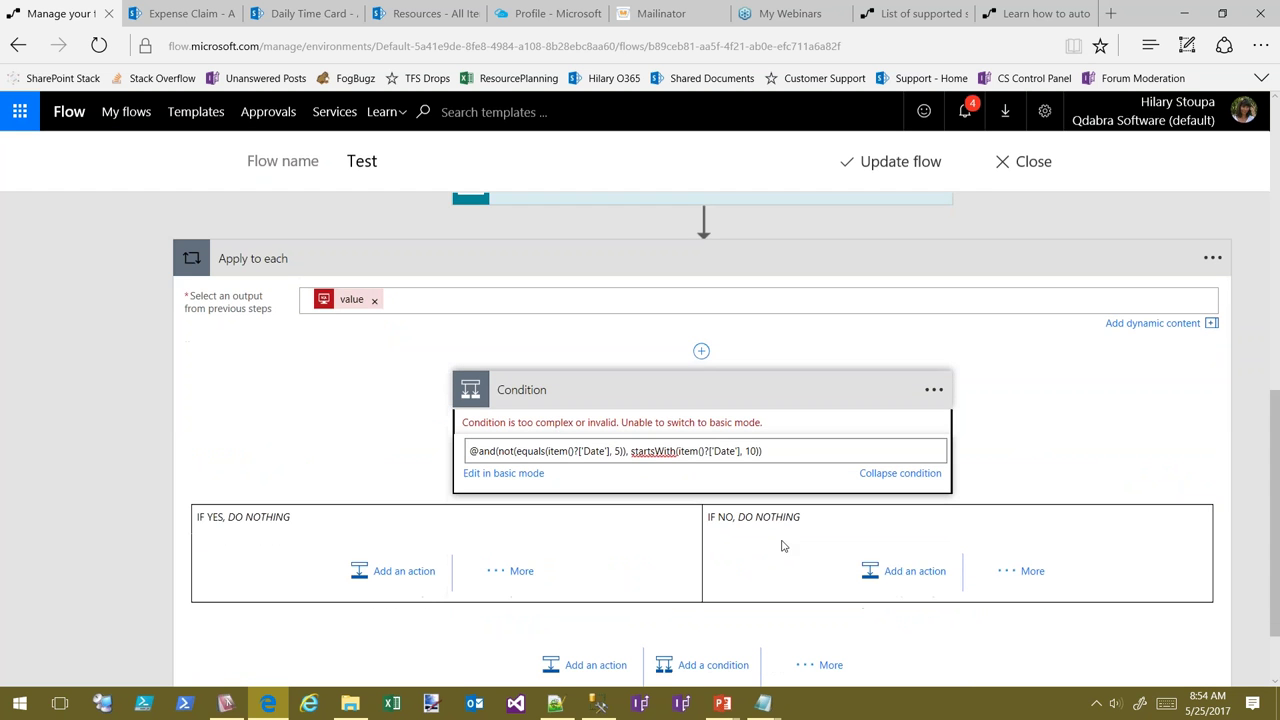
{"action": "left_click_drag", "start_coordinate": [794, 449], "coordinate": [473, 450]}
{"action": "key", "text": "Delete"}
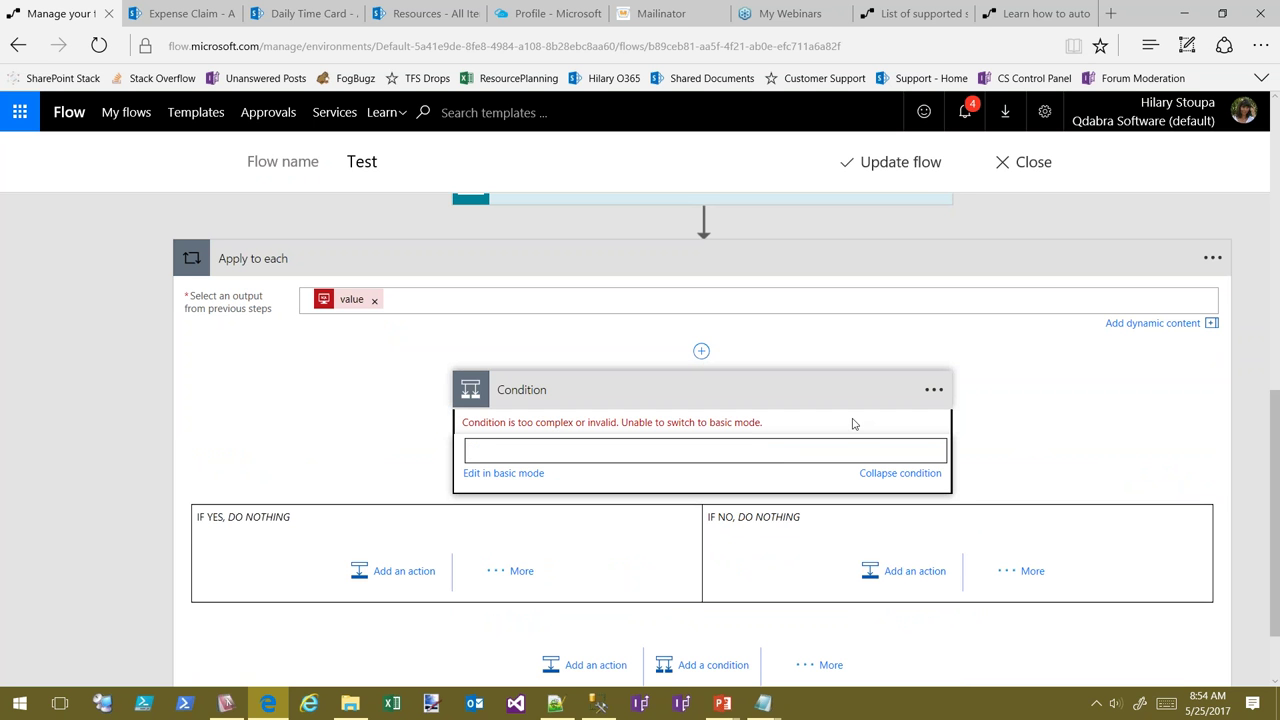
{"action": "left_click", "coordinate": [617, 487]}
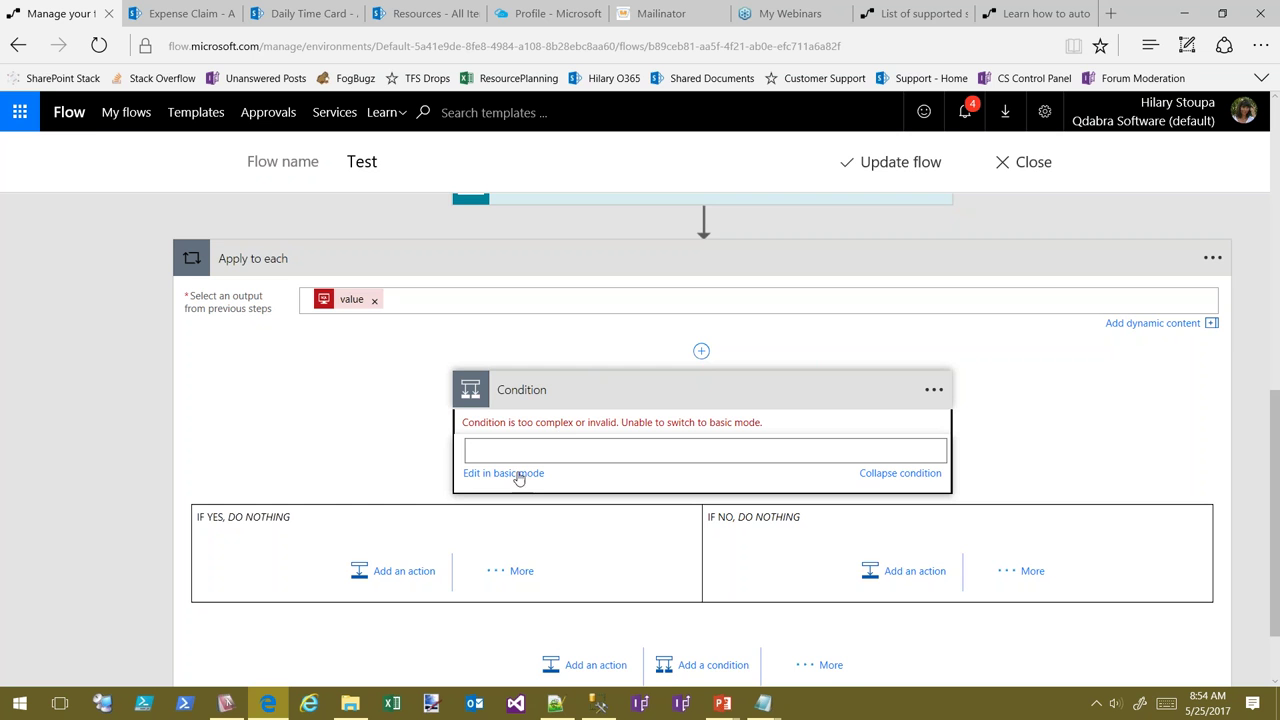
{"action": "left_click", "coordinate": [597, 703]}
{"action": "left_click_drag", "start_coordinate": [256, 393], "coordinate": [5, 393]}
{"action": "key", "text": "ctrl+c"}
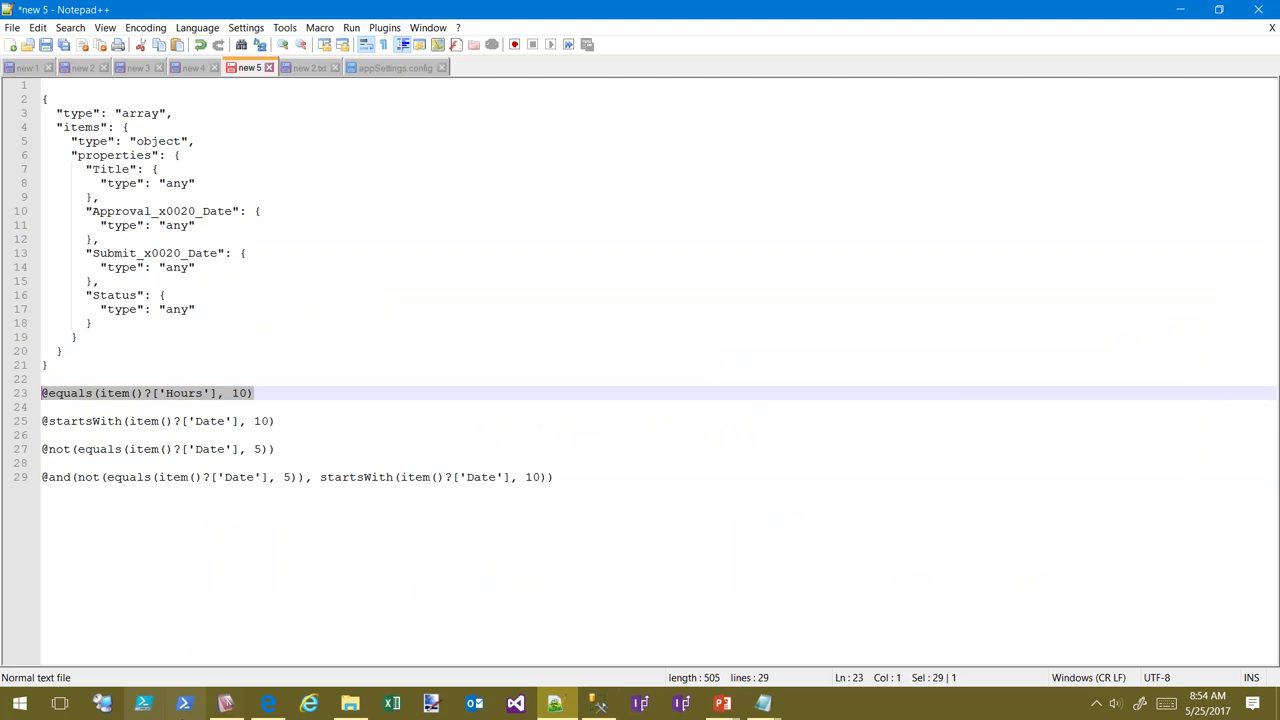
{"action": "left_click", "coordinate": [268, 703]}
{"action": "key", "text": "ctrl+v"}
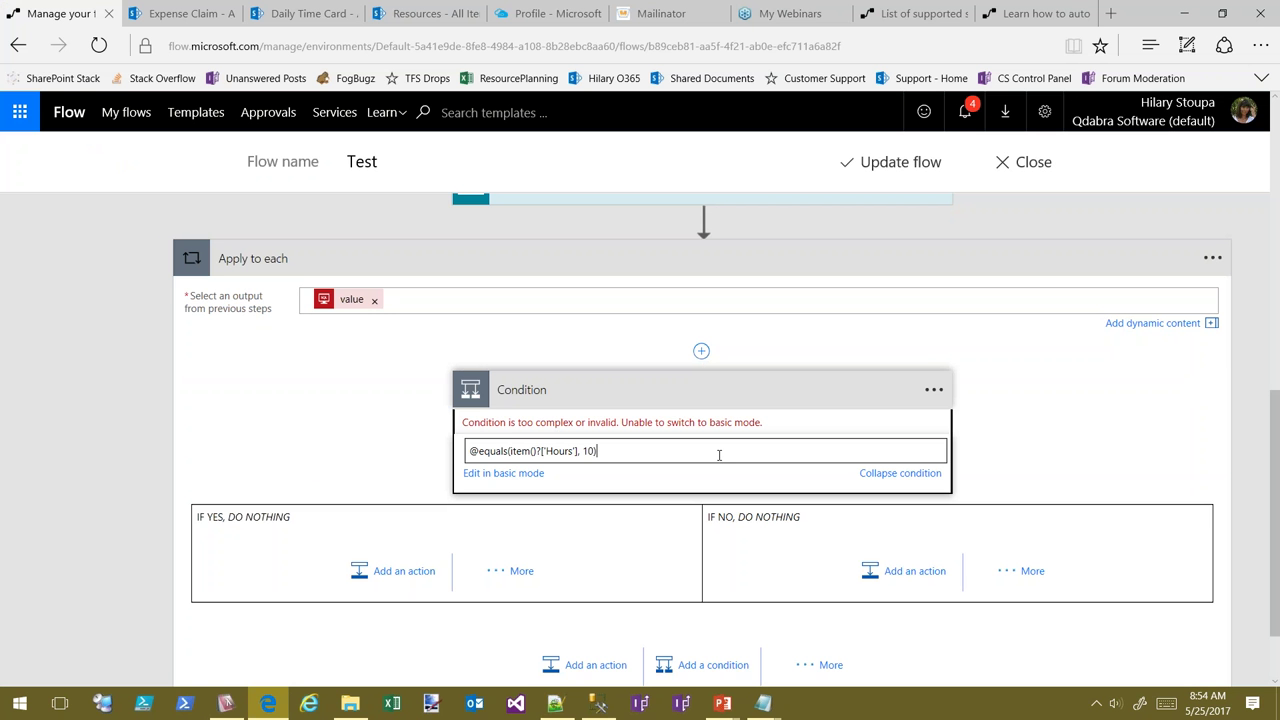
{"action": "left_click", "coordinate": [505, 474]}
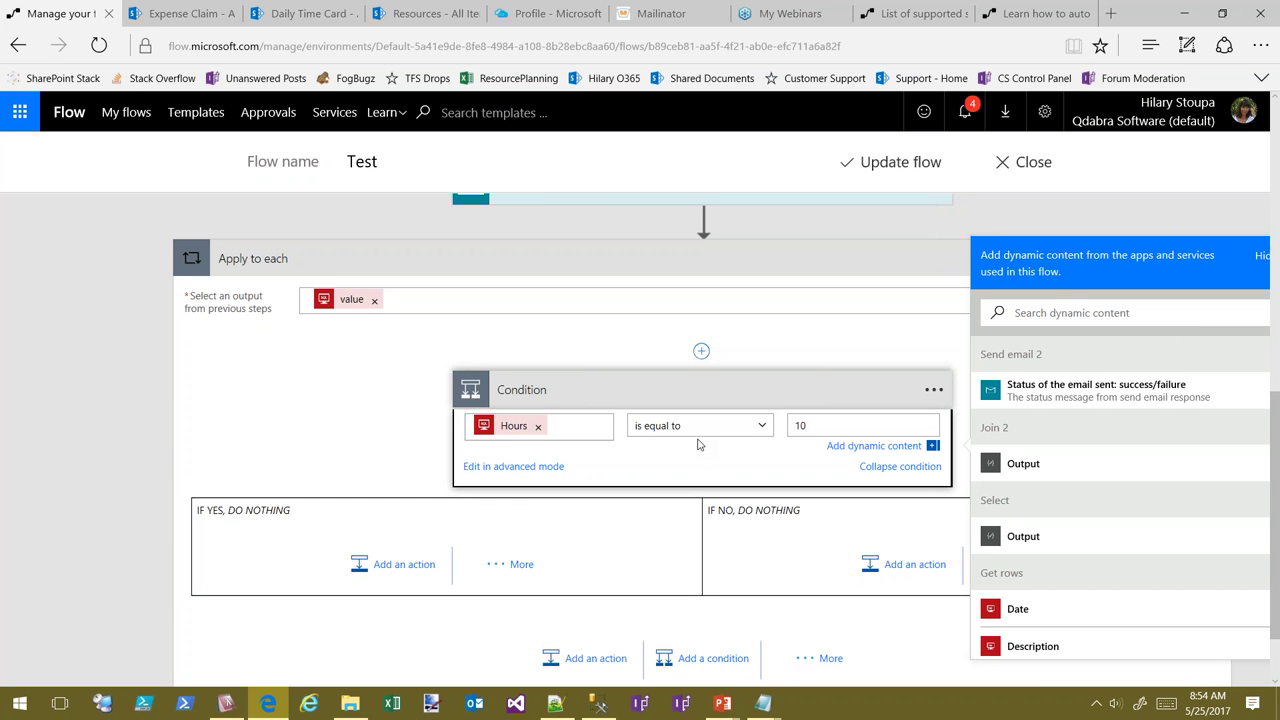
Highlight the word 'not' on Notepad++ line 29, then bring the PowerPoint slide show forward
{"action": "left_click", "coordinate": [555, 703]}
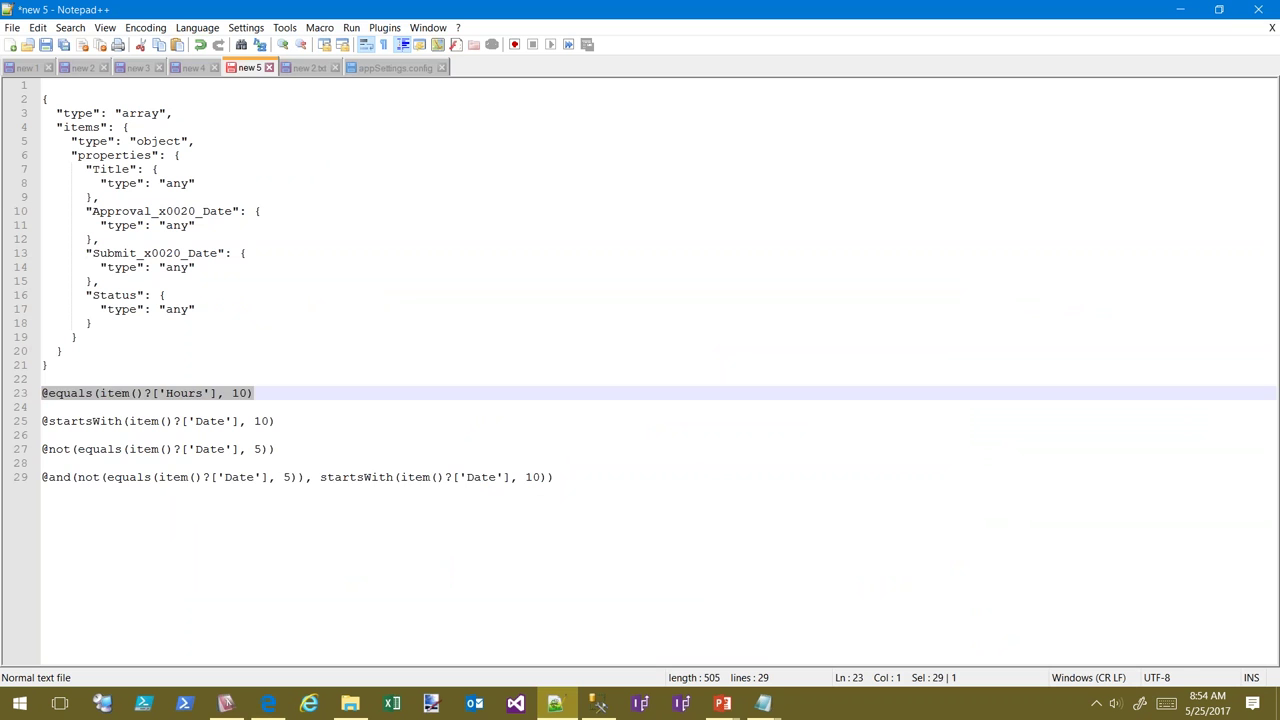
{"action": "left_click", "coordinate": [62, 477]}
{"action": "key", "text": "Right"}
{"action": "key", "text": "Right"}
{"action": "key", "text": "Right"}
{"action": "key", "text": "Right"}
{"action": "key", "text": "Right"}
{"action": "key", "text": "ctrl+shift+Left"}
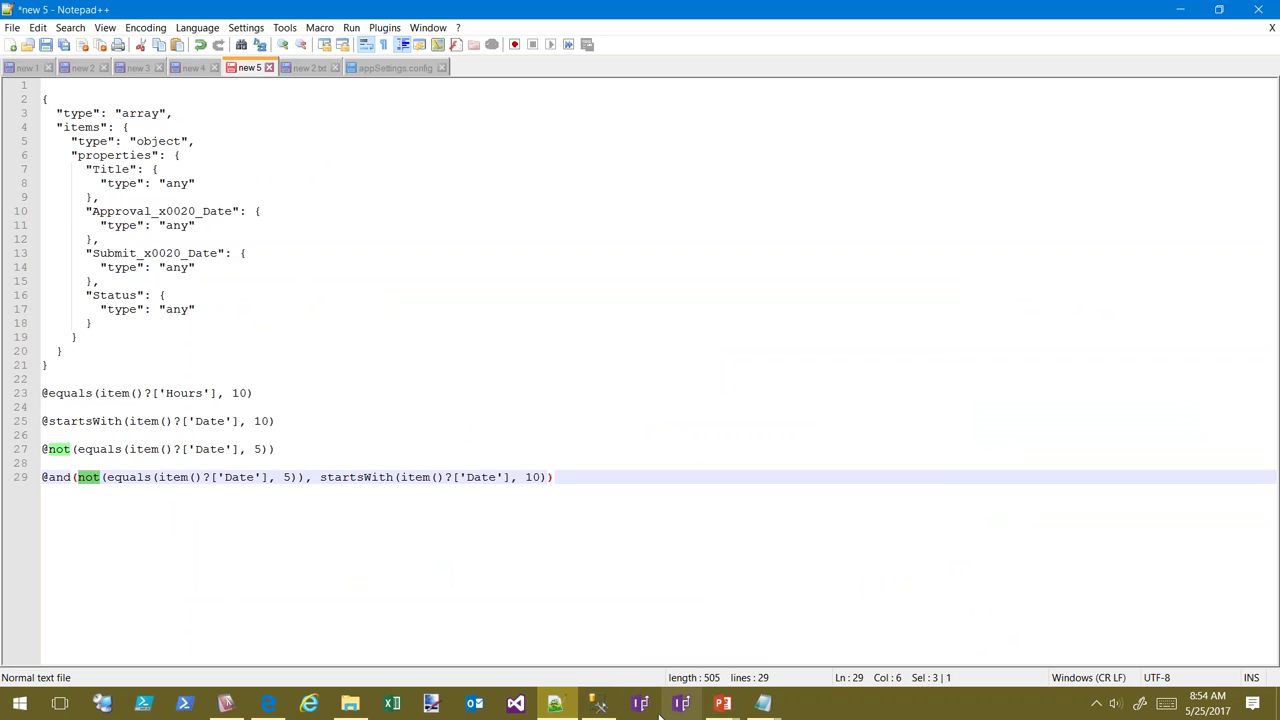
{"action": "mouse_move", "coordinate": [727, 706]}
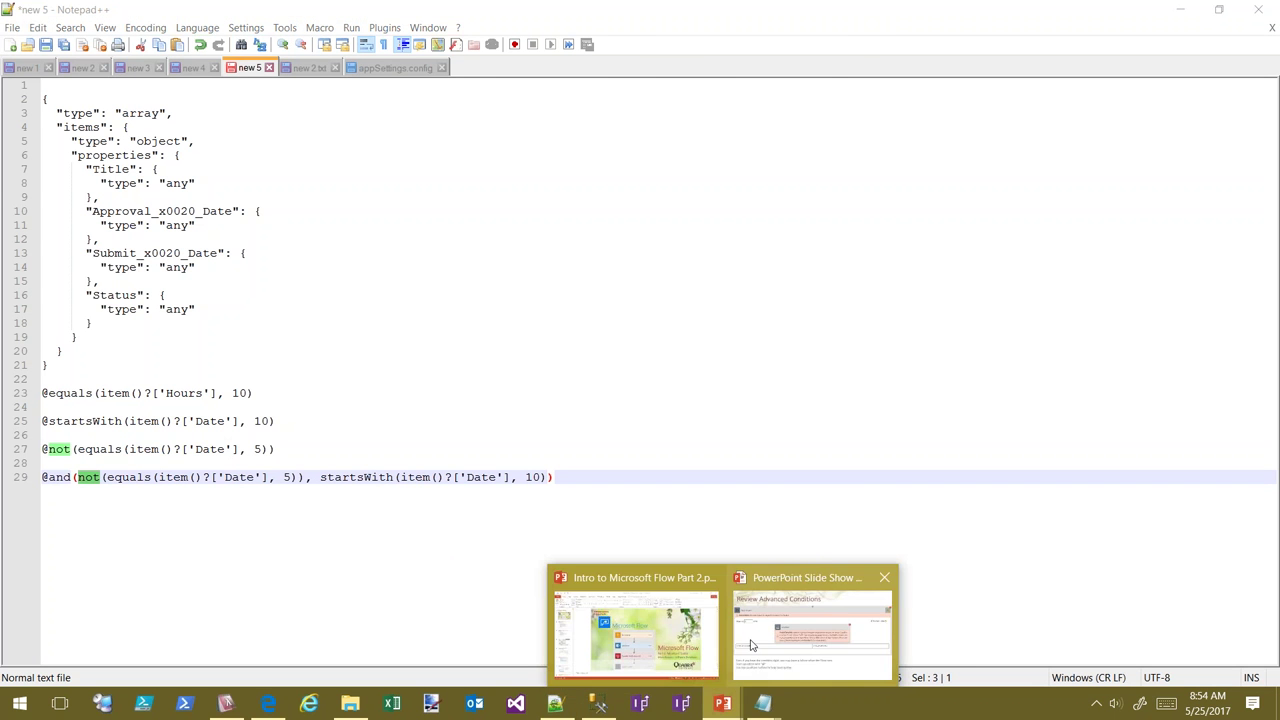
{"action": "left_click", "coordinate": [760, 645]}
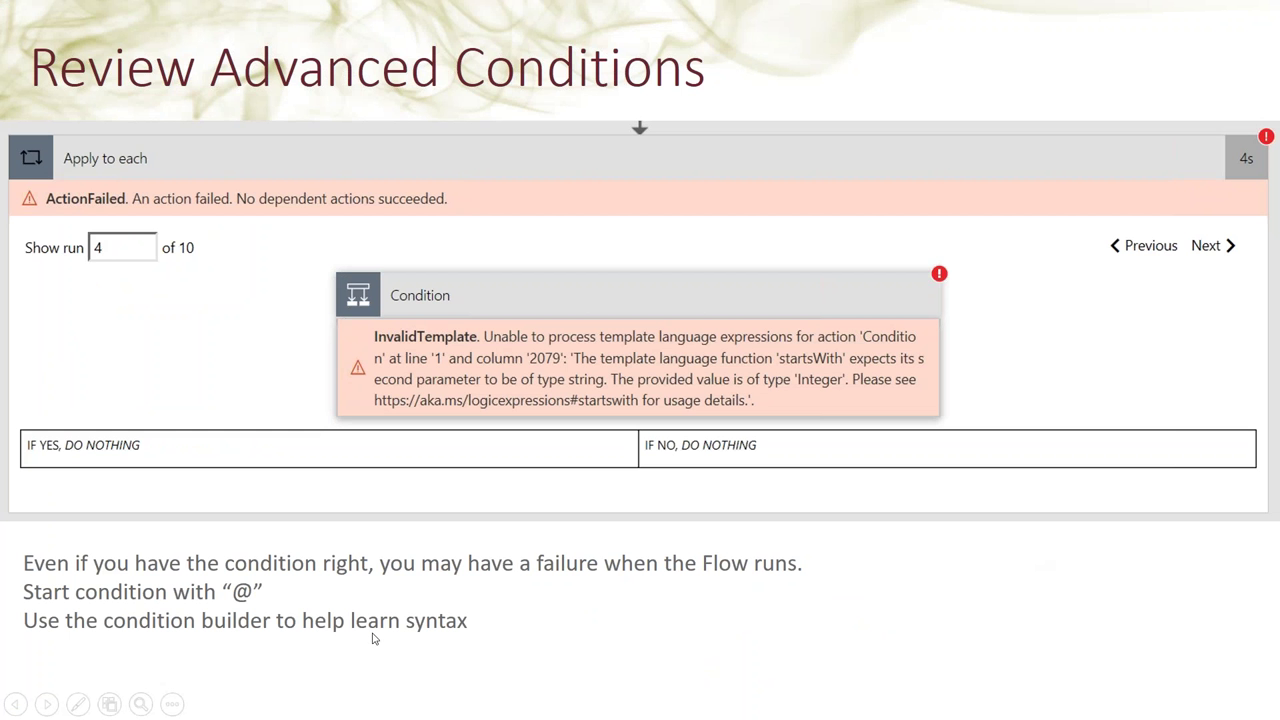
Advance the slide show past the switch-back-to-basic slide to DEMO, then return to Edge
{"action": "left_click", "coordinate": [1175, 581]}
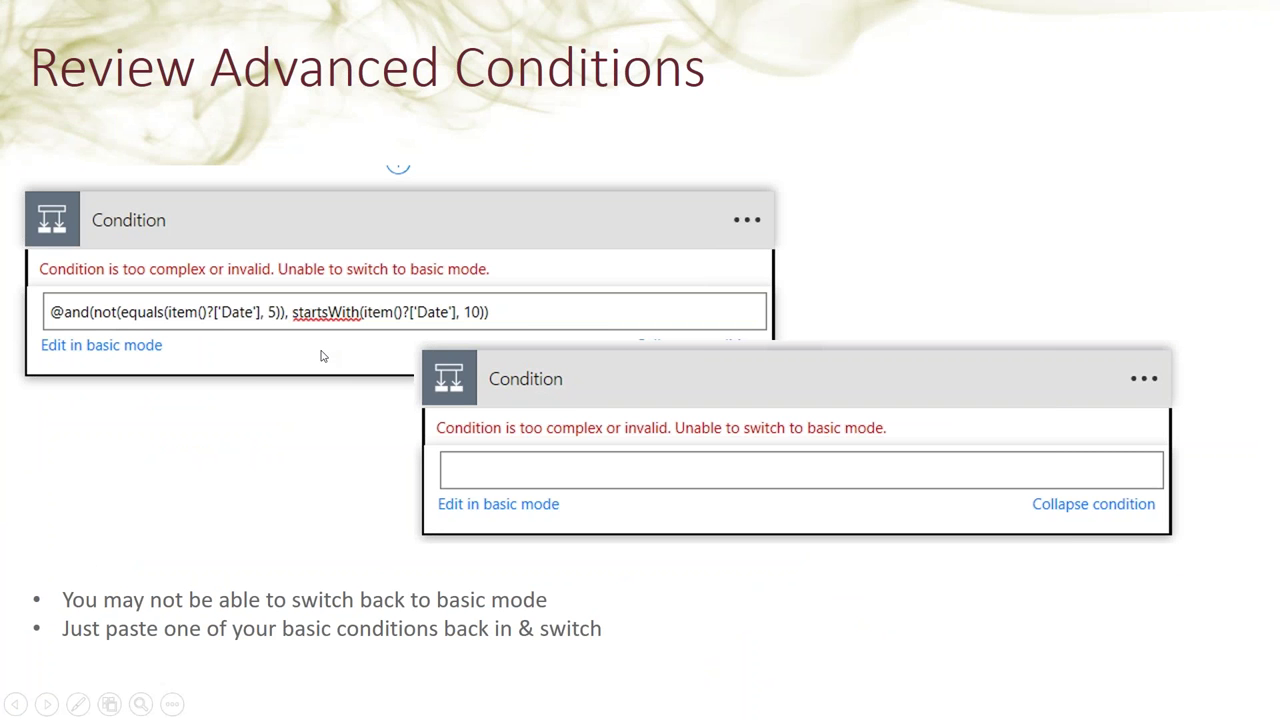
{"action": "key", "text": "Right"}
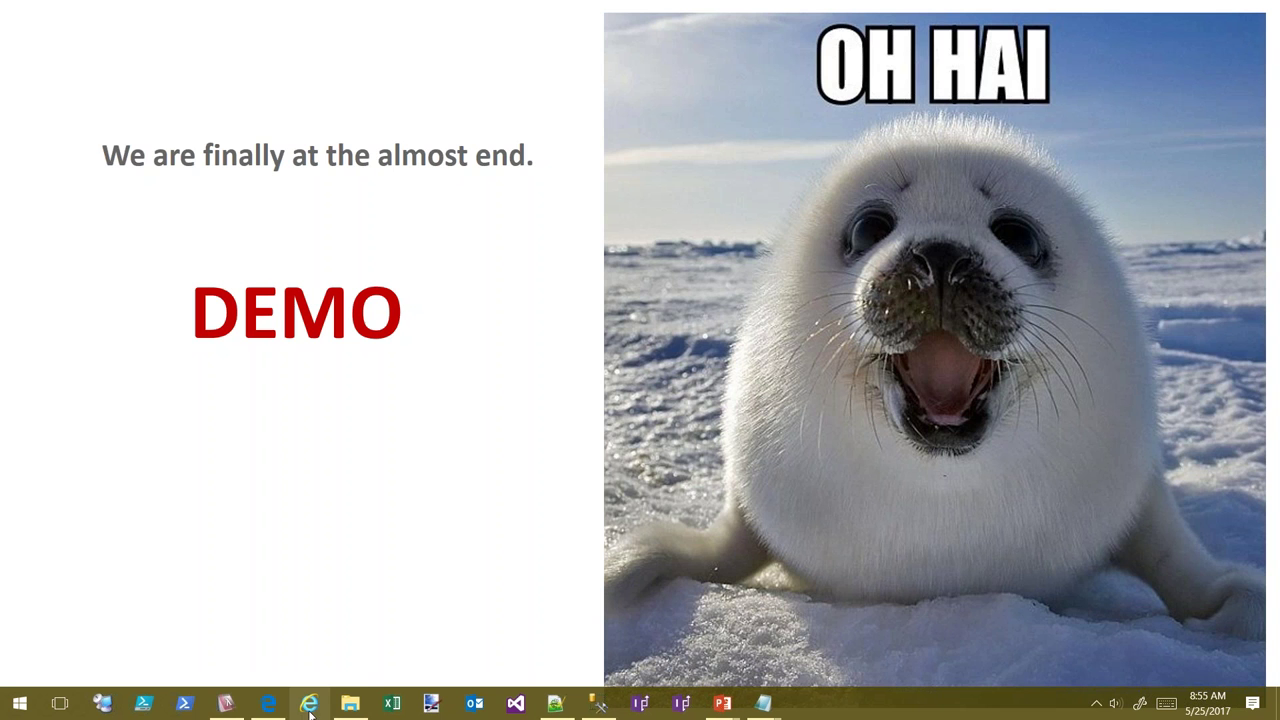
{"action": "left_click", "coordinate": [265, 705]}
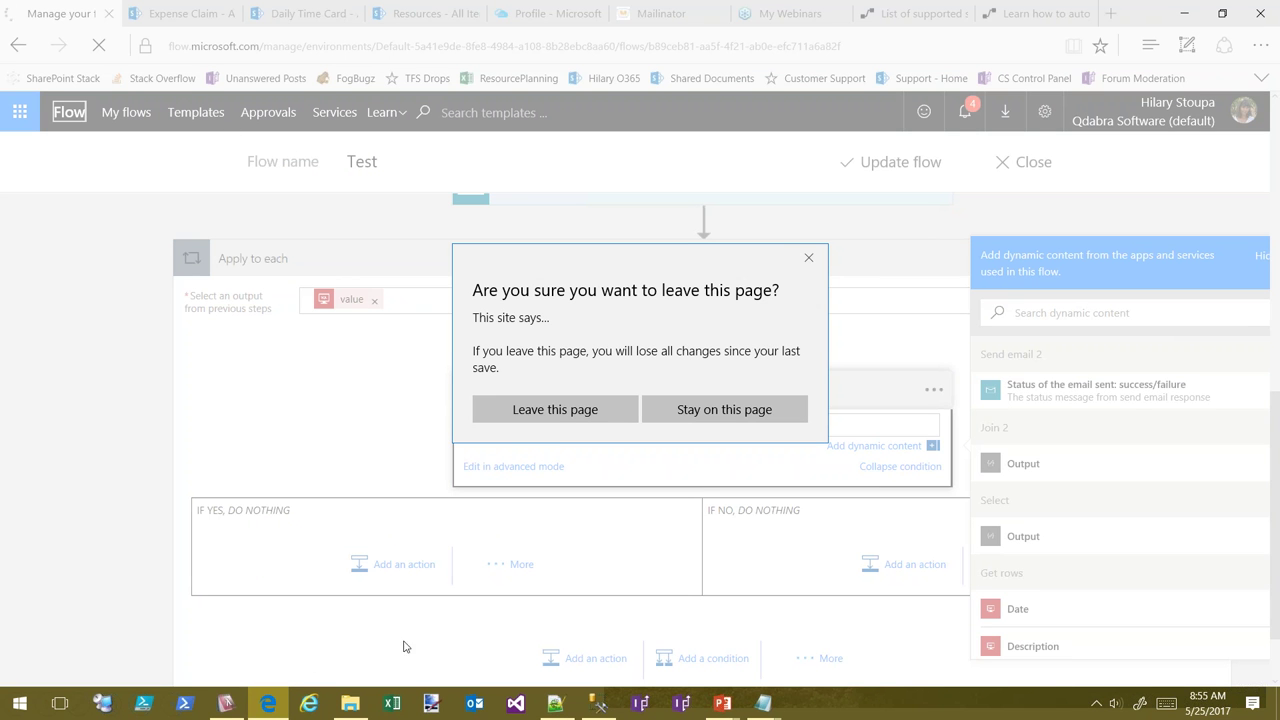
Open the TimeCard Reminders flow from a new Edge window via SharePoint's Flow app tile
{"action": "right_click", "coordinate": [265, 706]}
{"action": "left_click", "coordinate": [236, 616]}
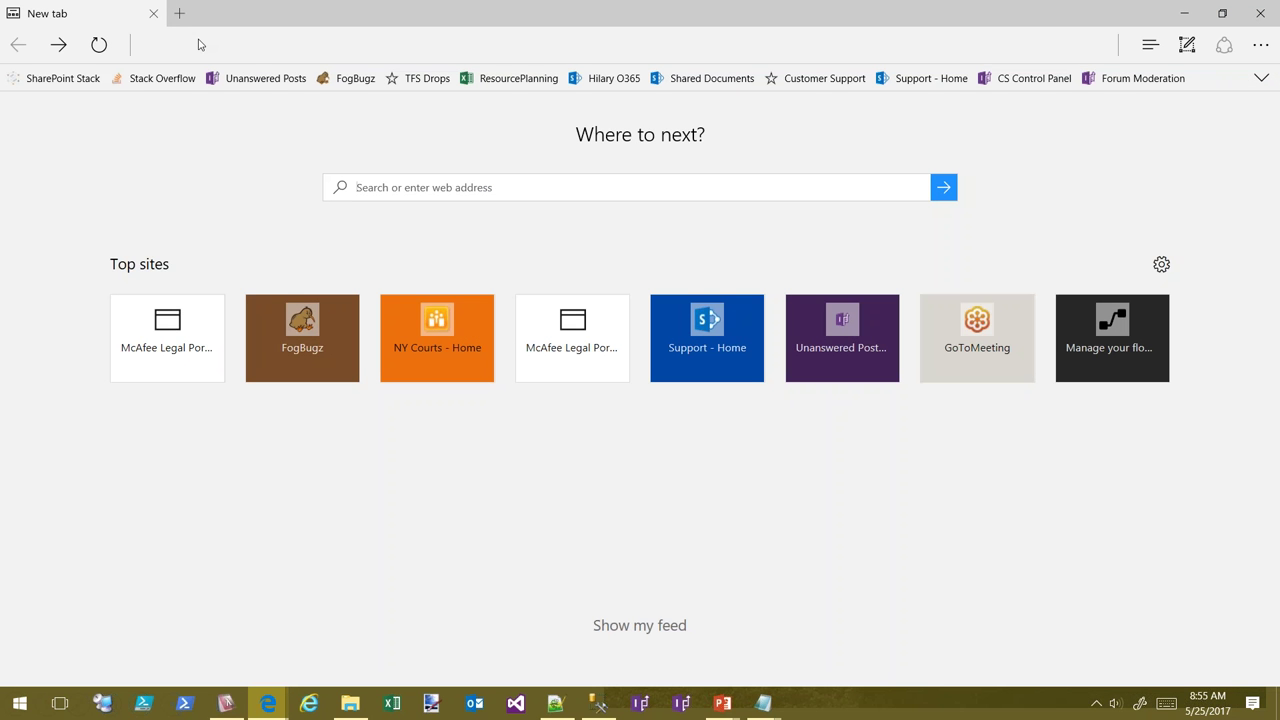
{"action": "left_click", "coordinate": [605, 78]}
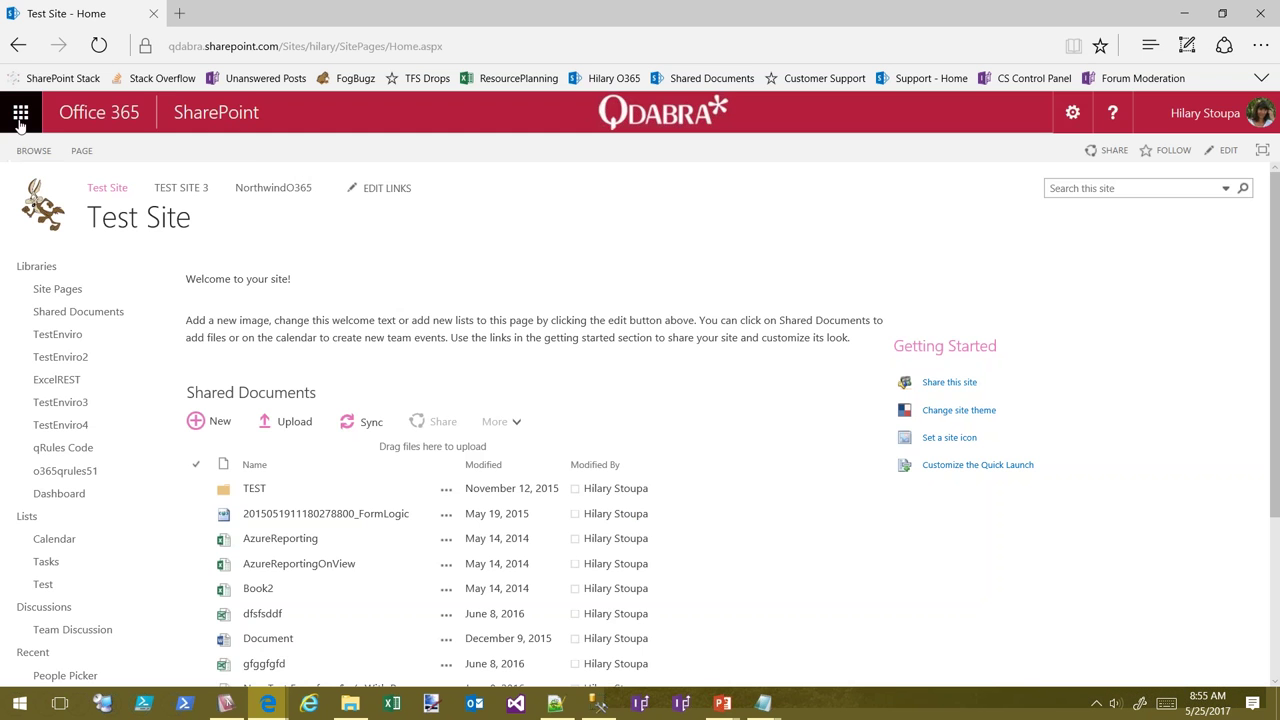
{"action": "left_click", "coordinate": [28, 128]}
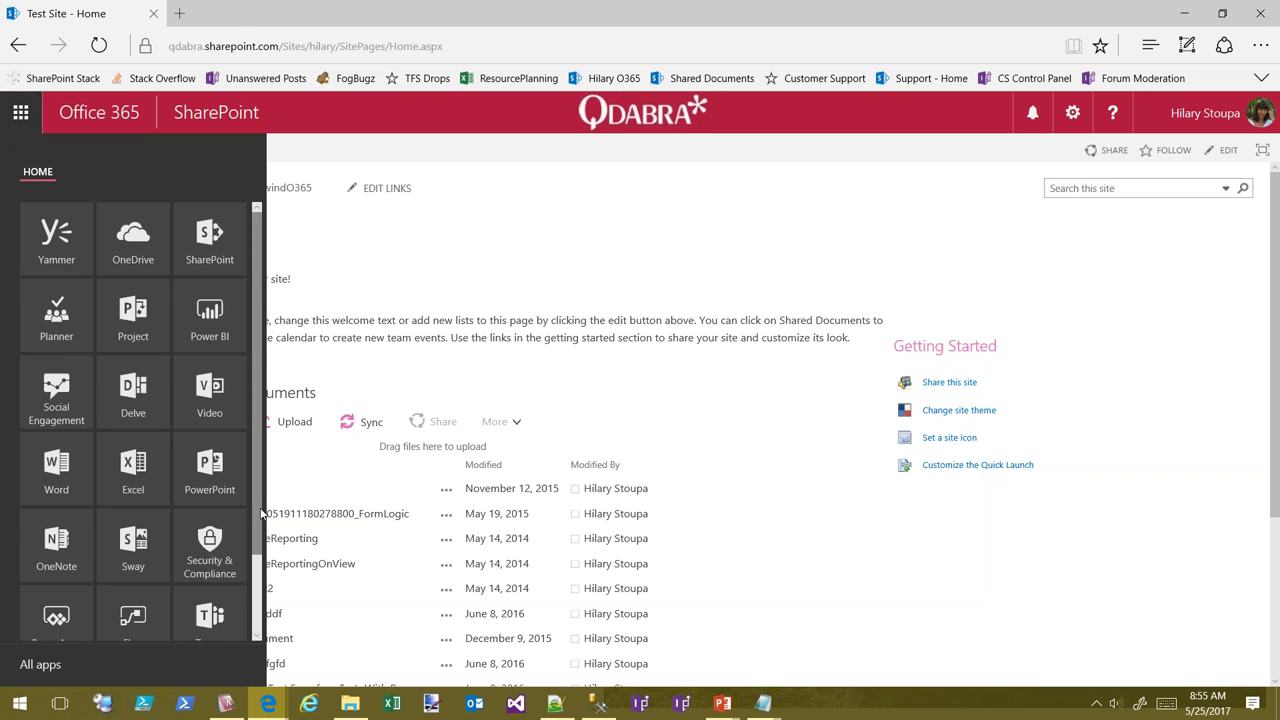
{"action": "scroll", "coordinate": [256, 560], "scroll_direction": "down", "scroll_amount": 1}
{"action": "left_click", "coordinate": [133, 555]}
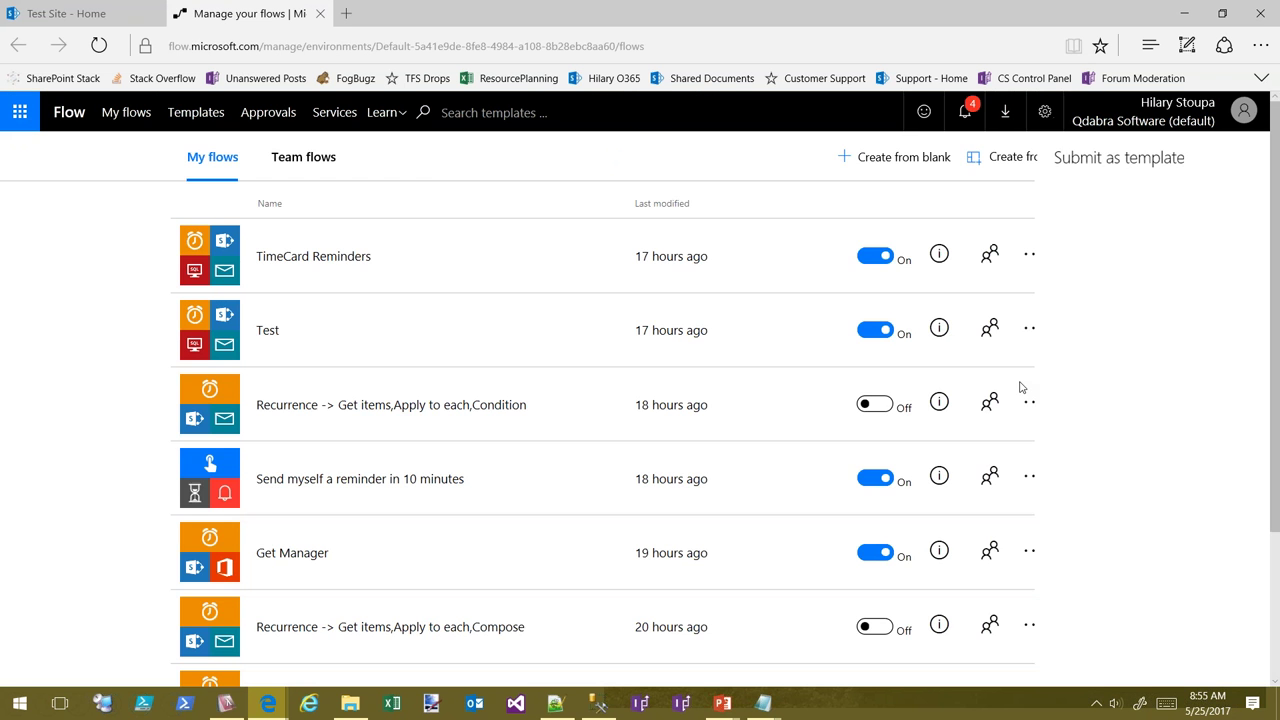
{"action": "left_click", "coordinate": [380, 252]}
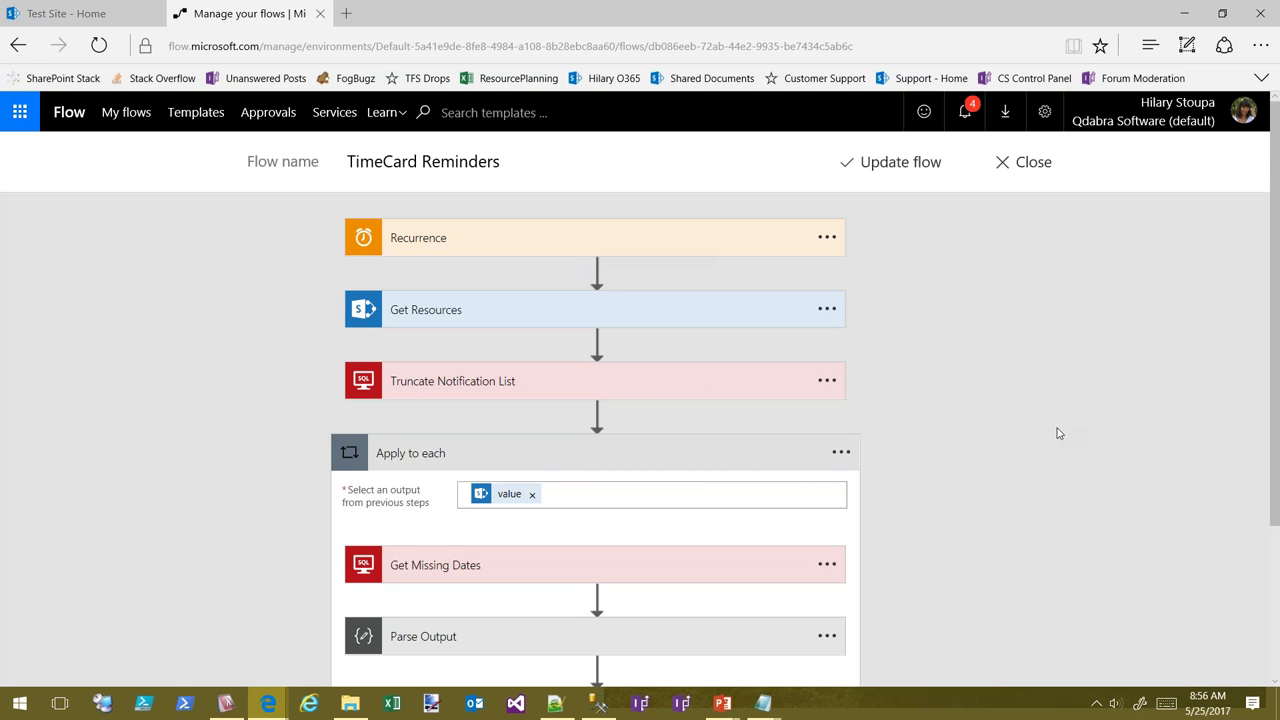
{"action": "scroll", "coordinate": [1014, 457], "scroll_direction": "down", "scroll_amount": 1}
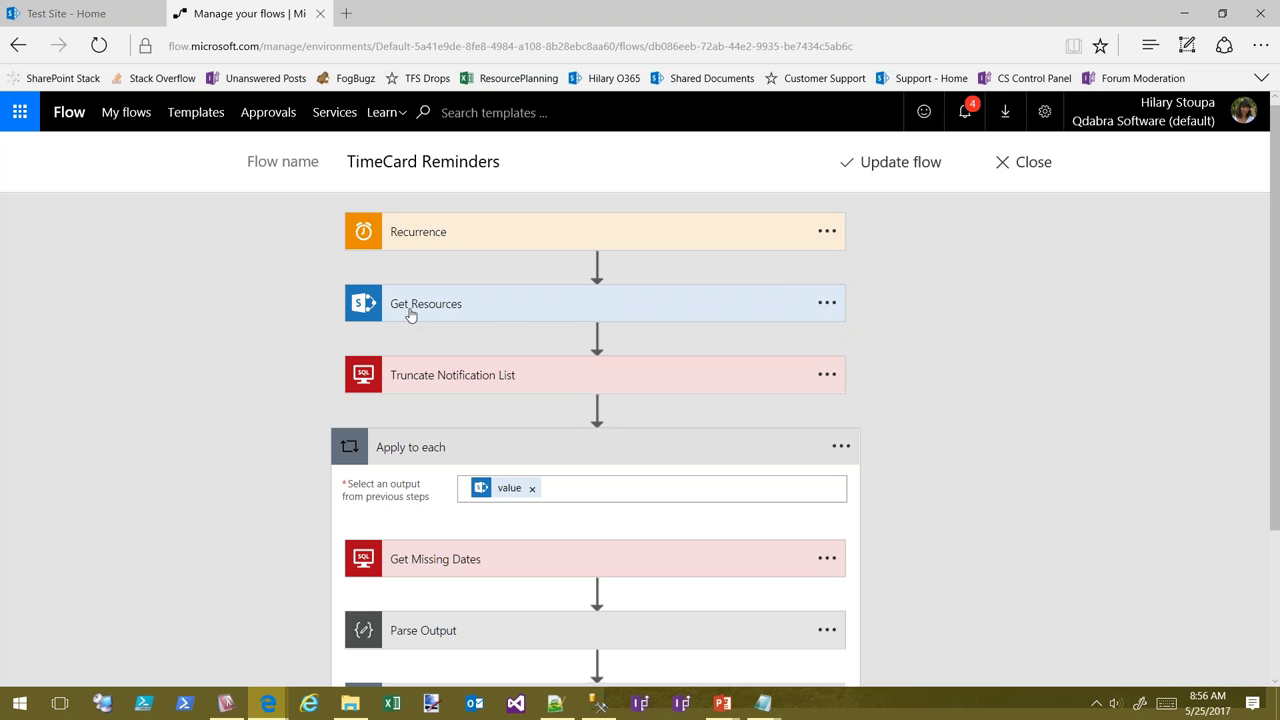
{"action": "scroll", "coordinate": [1099, 449], "scroll_direction": "down", "scroll_amount": 2}
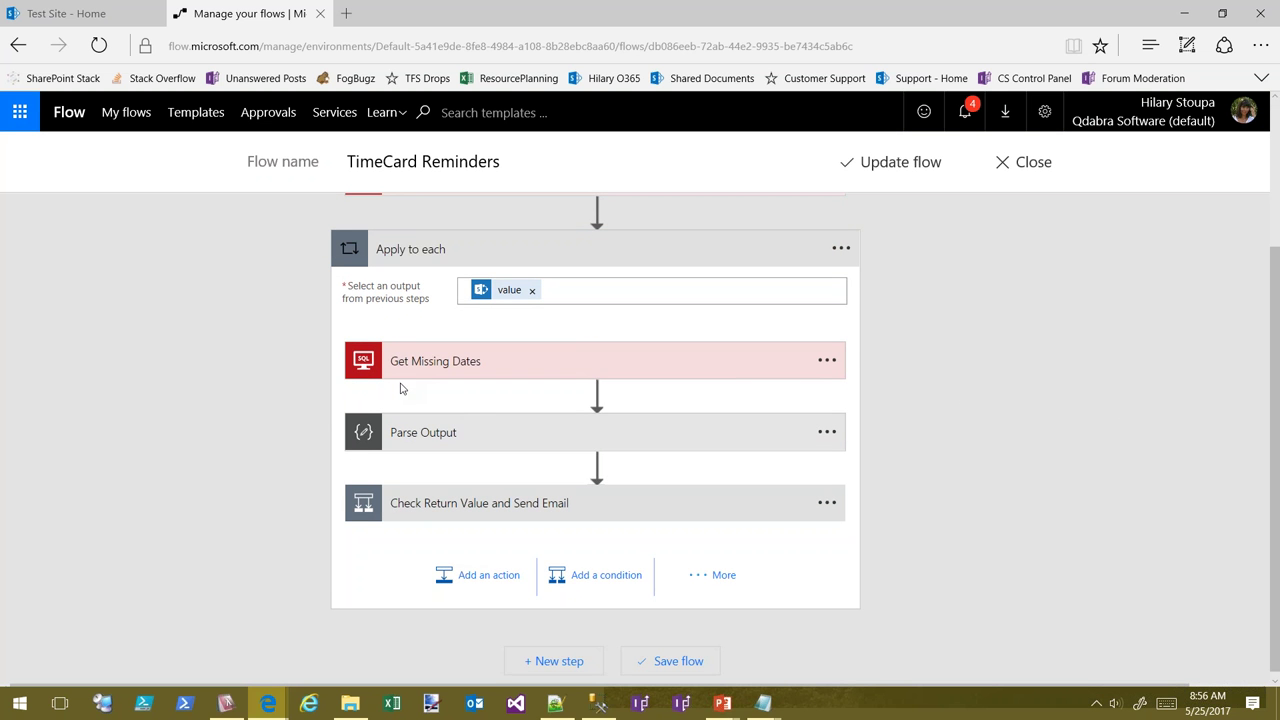
Open the Daily Time Card library from the SharePoint test site's left navigation
{"action": "left_click", "coordinate": [45, 13]}
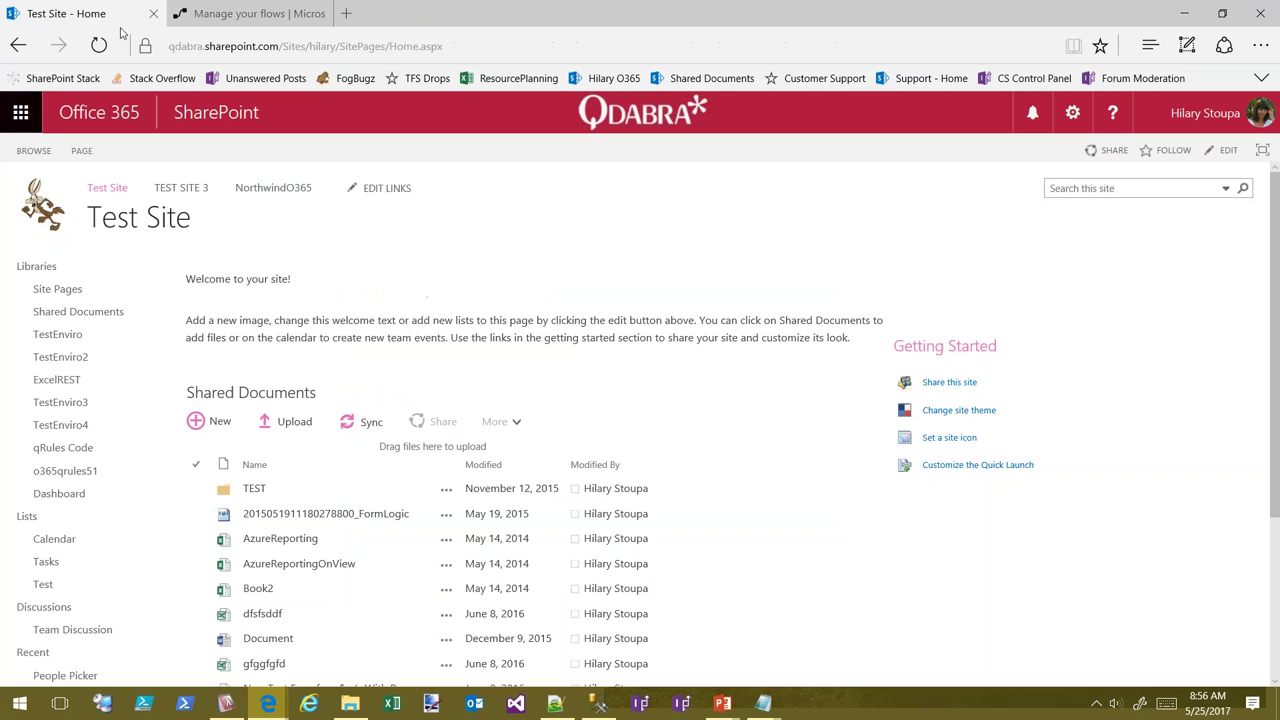
{"action": "scroll", "coordinate": [826, 499], "scroll_direction": "down", "scroll_amount": 3}
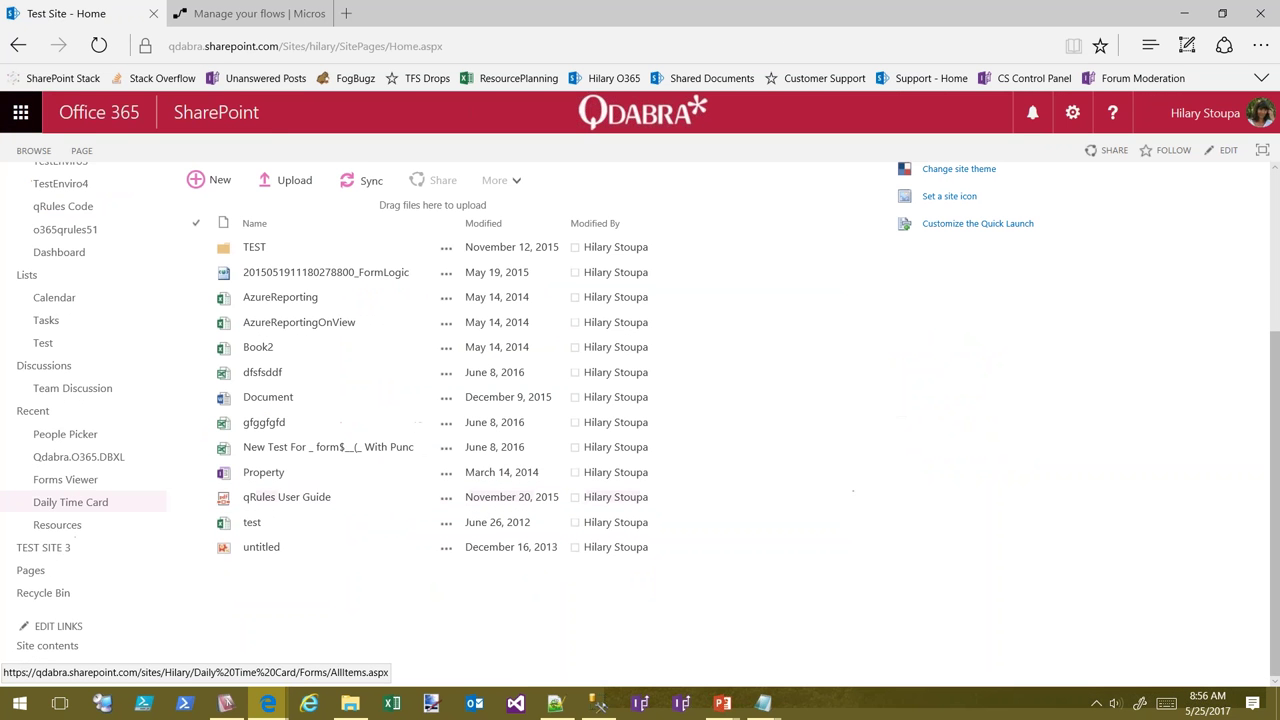
{"action": "left_click", "coordinate": [57, 524]}
{"action": "left_click", "coordinate": [70, 502]}
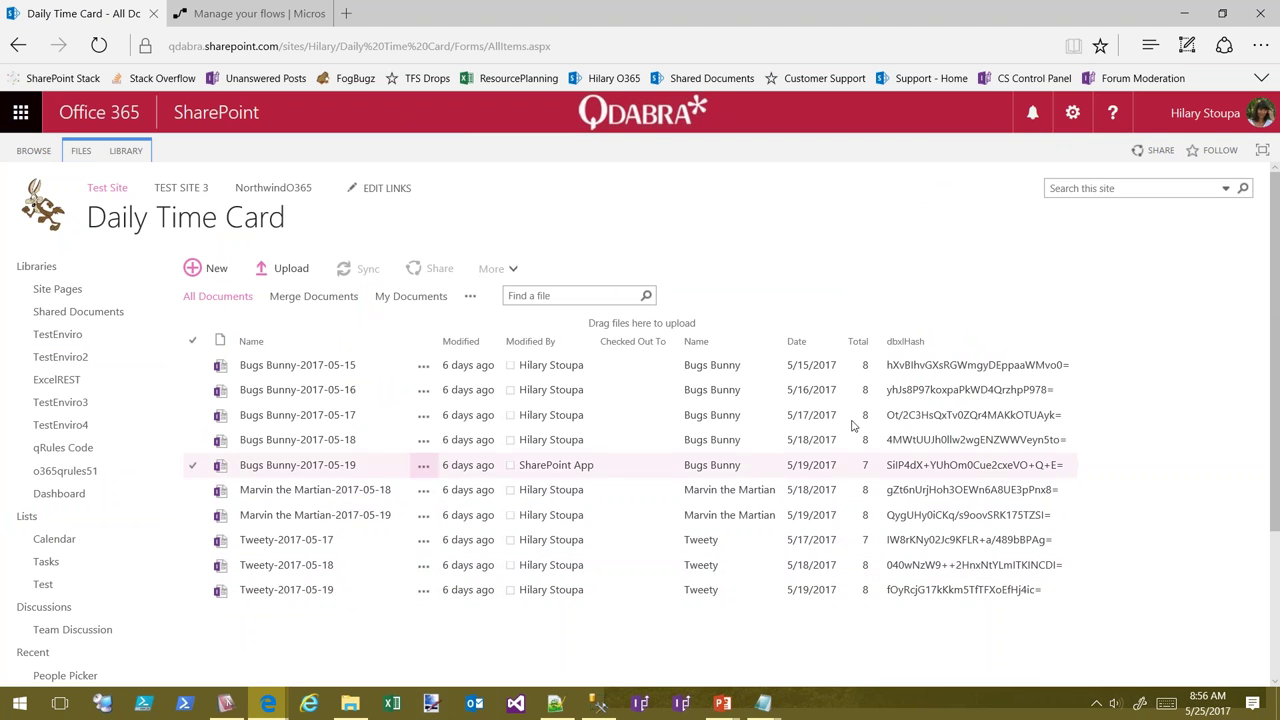
Show the TimeCardNotifications query in SQL Server, then return to the TimeCard Reminders flow tab
{"action": "left_click", "coordinate": [597, 703]}
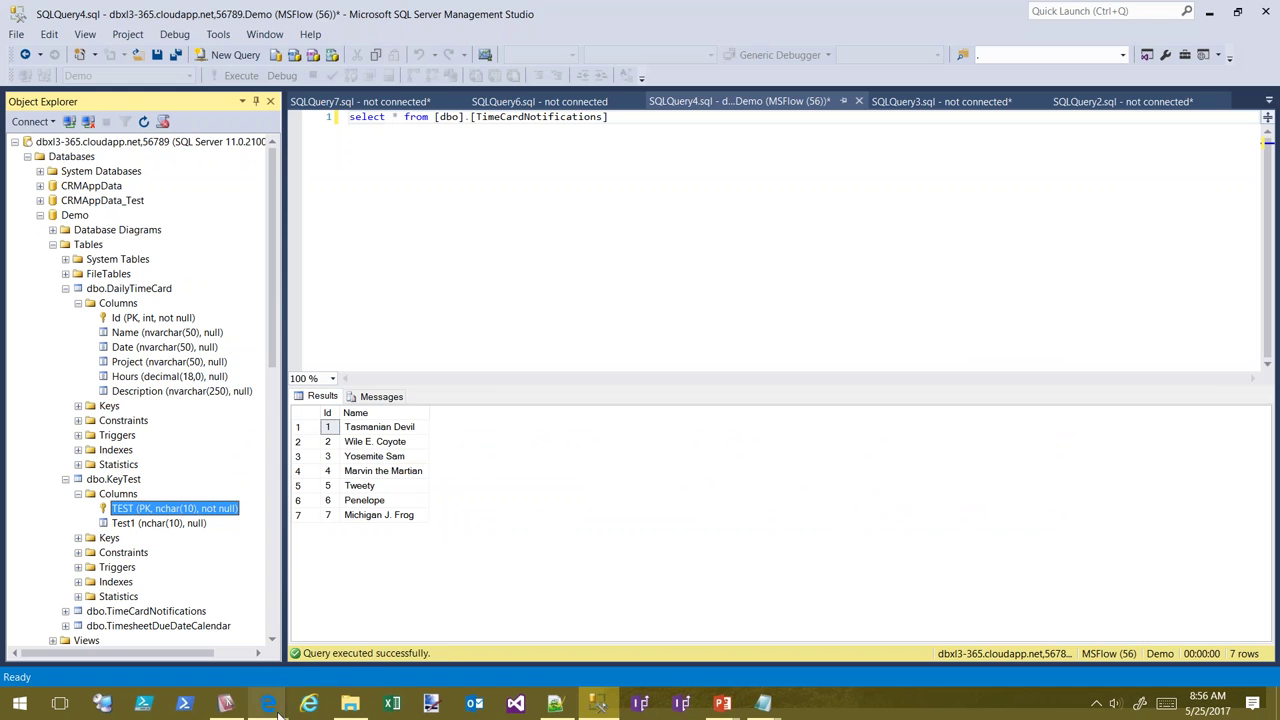
{"action": "mouse_move", "coordinate": [286, 712]}
{"action": "left_click", "coordinate": [189, 621]}
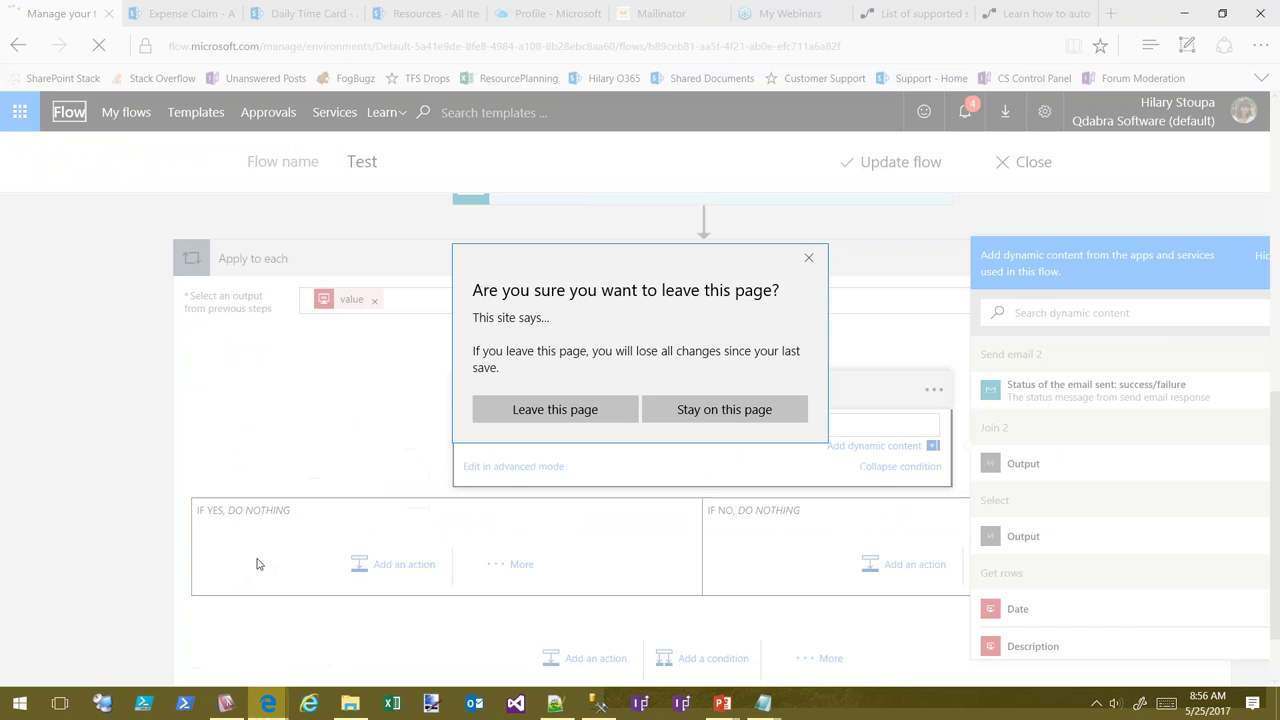
{"action": "mouse_move", "coordinate": [268, 703]}
{"action": "left_click", "coordinate": [355, 620]}
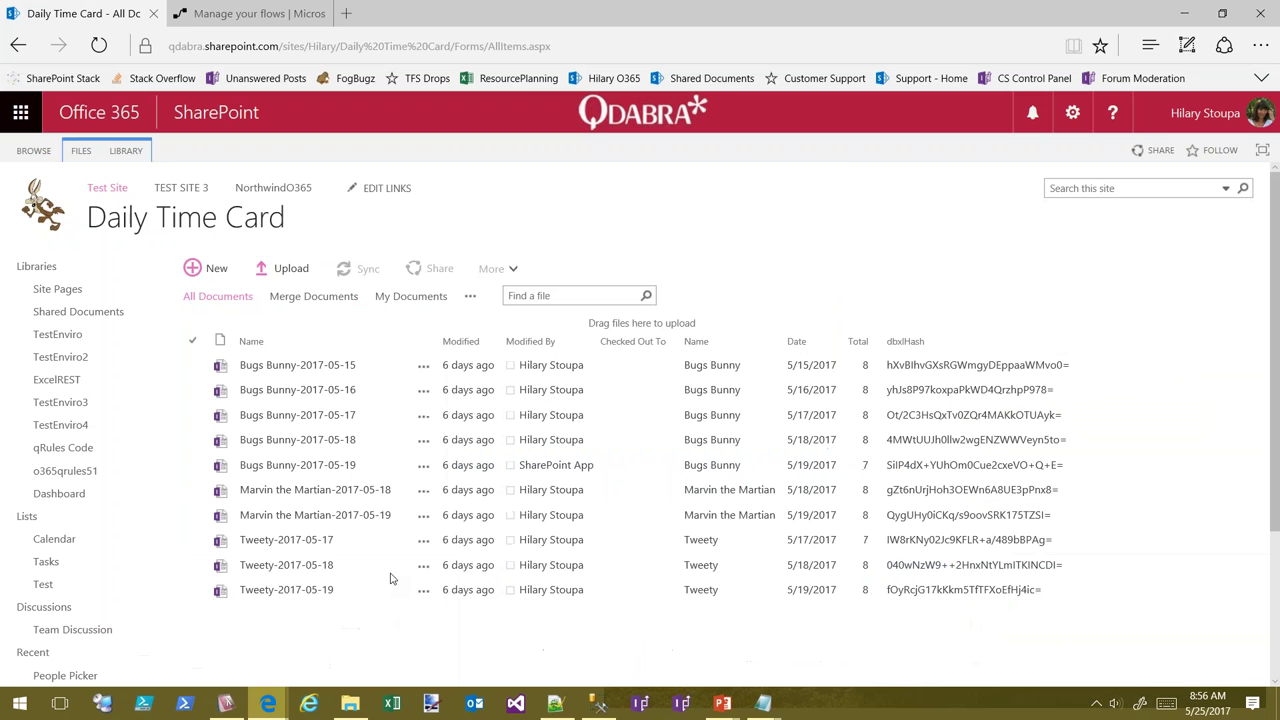
{"action": "left_click", "coordinate": [246, 18]}
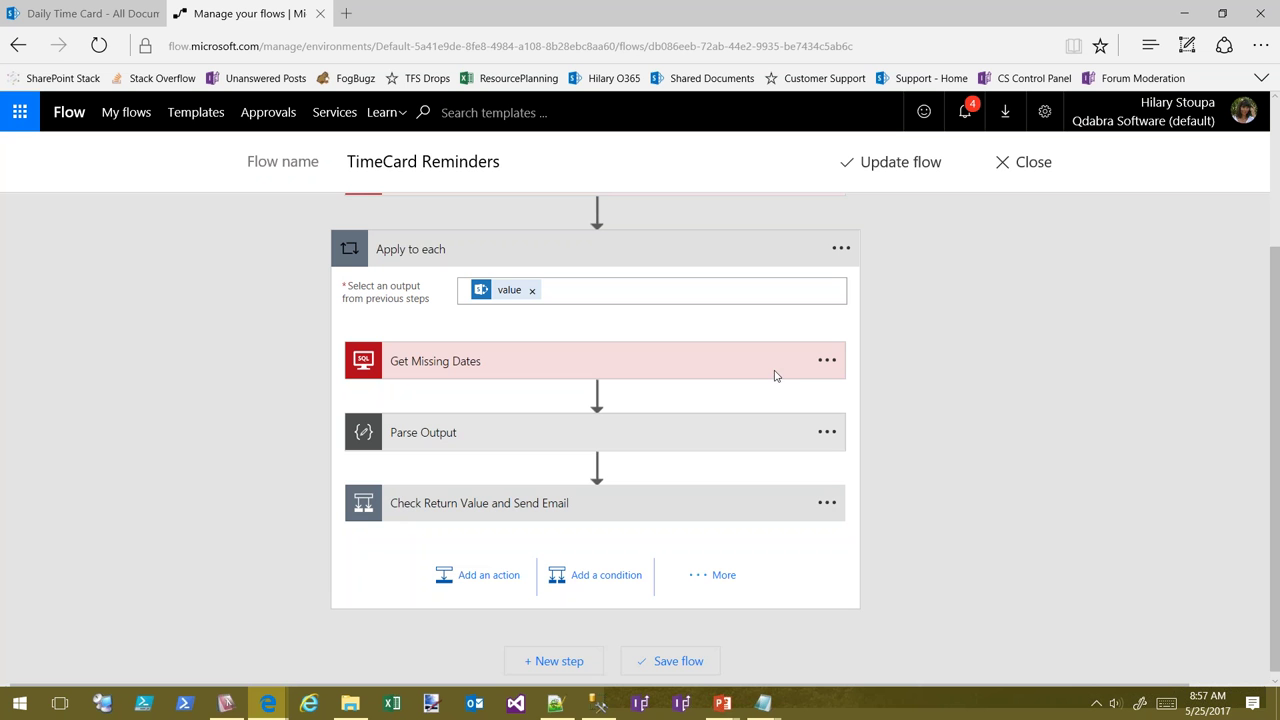
Expand Get Missing Dates and Parse Output to show the procedure and missingDates string schema
{"action": "left_click", "coordinate": [400, 364]}
{"action": "scroll", "coordinate": [1000, 445], "scroll_direction": "up", "scroll_amount": 2}
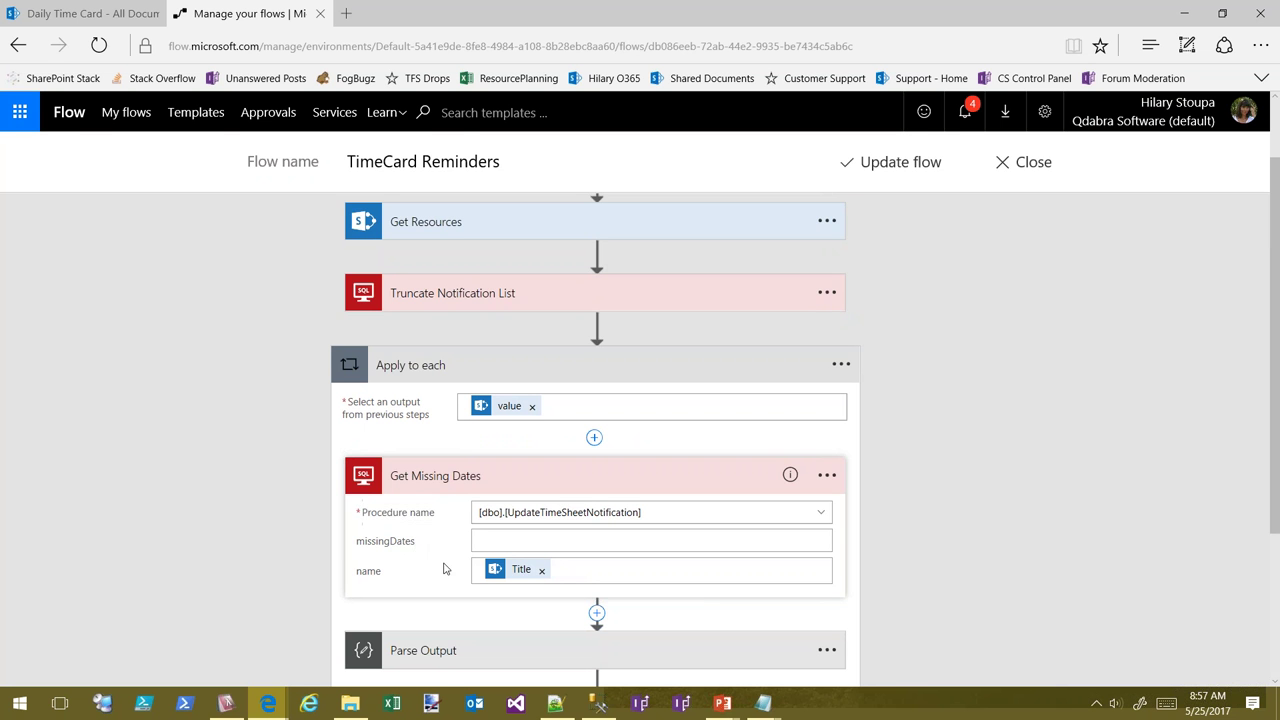
{"action": "scroll", "coordinate": [1003, 545], "scroll_direction": "down", "scroll_amount": 3}
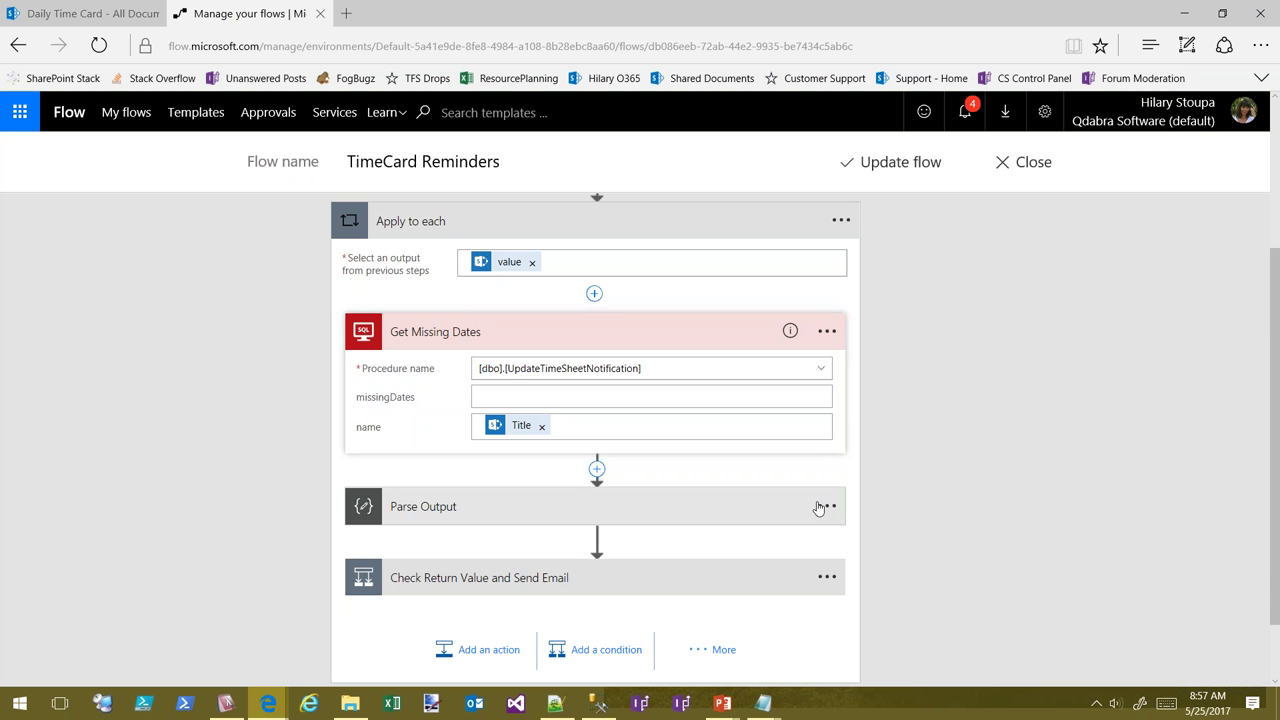
{"action": "left_click", "coordinate": [450, 506]}
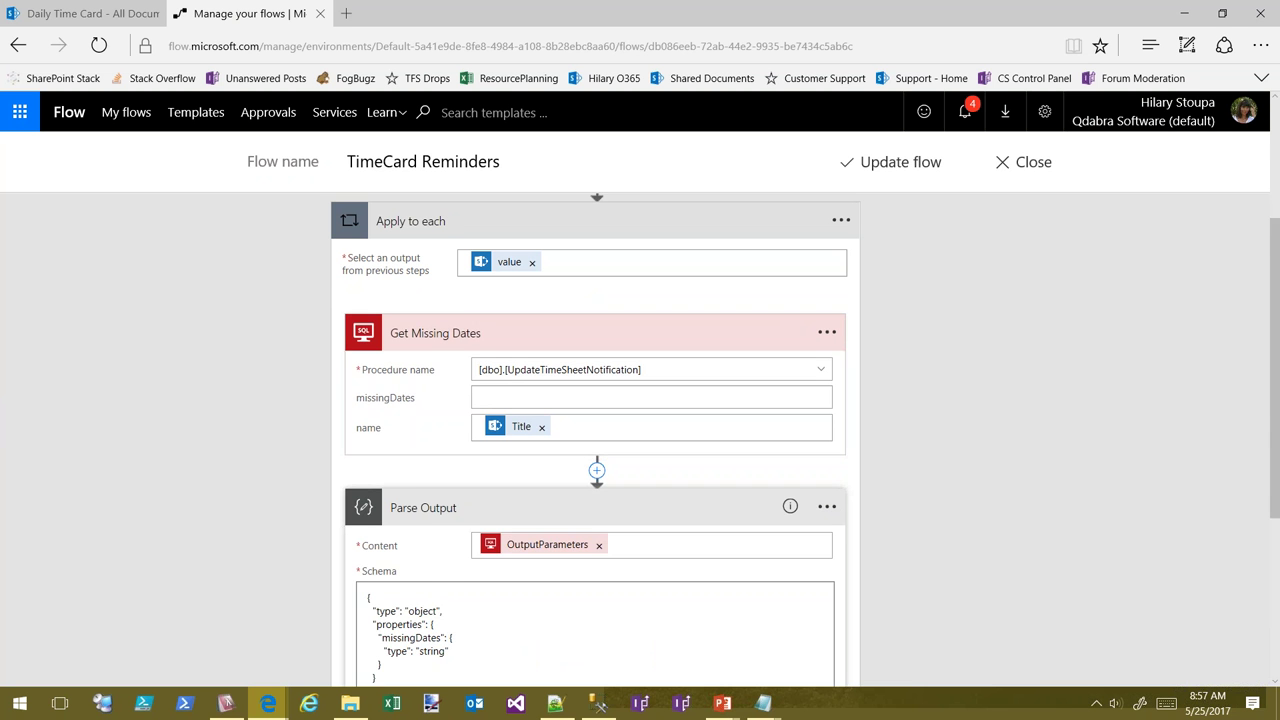
{"action": "scroll", "coordinate": [1003, 534], "scroll_direction": "down", "scroll_amount": 3}
{"action": "scroll", "coordinate": [1006, 371], "scroll_direction": "up", "scroll_amount": 1}
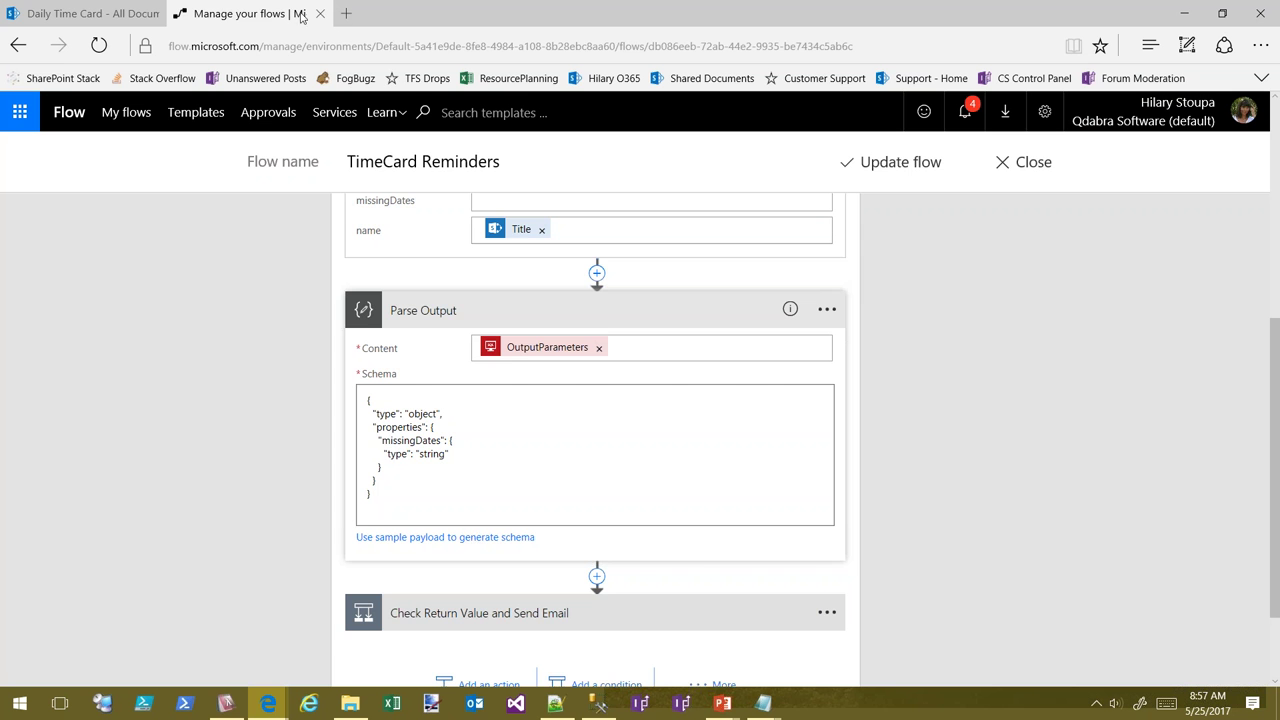
{"action": "left_click", "coordinate": [118, 14]}
Open Flow from the app launcher and view a succeeded TimeCard Reminders run
{"action": "left_click", "coordinate": [20, 112]}
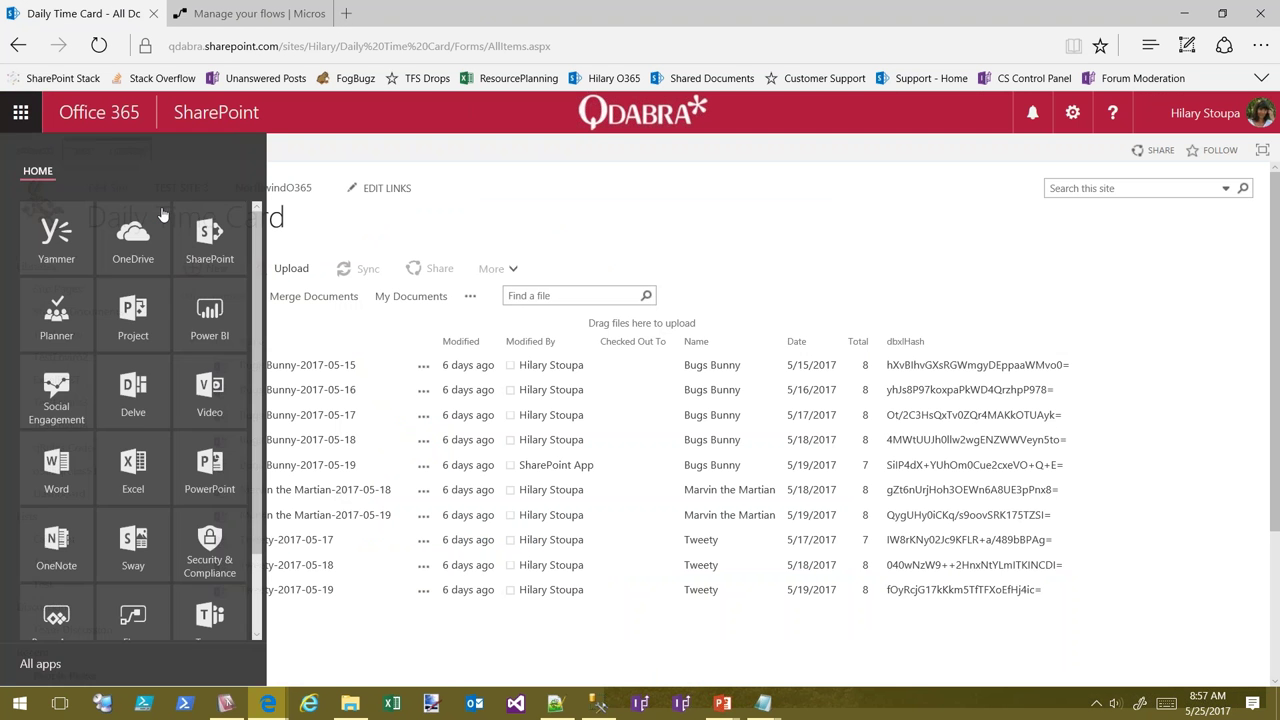
{"action": "scroll", "coordinate": [133, 500], "scroll_direction": "down", "scroll_amount": 1}
{"action": "left_click", "coordinate": [133, 560]}
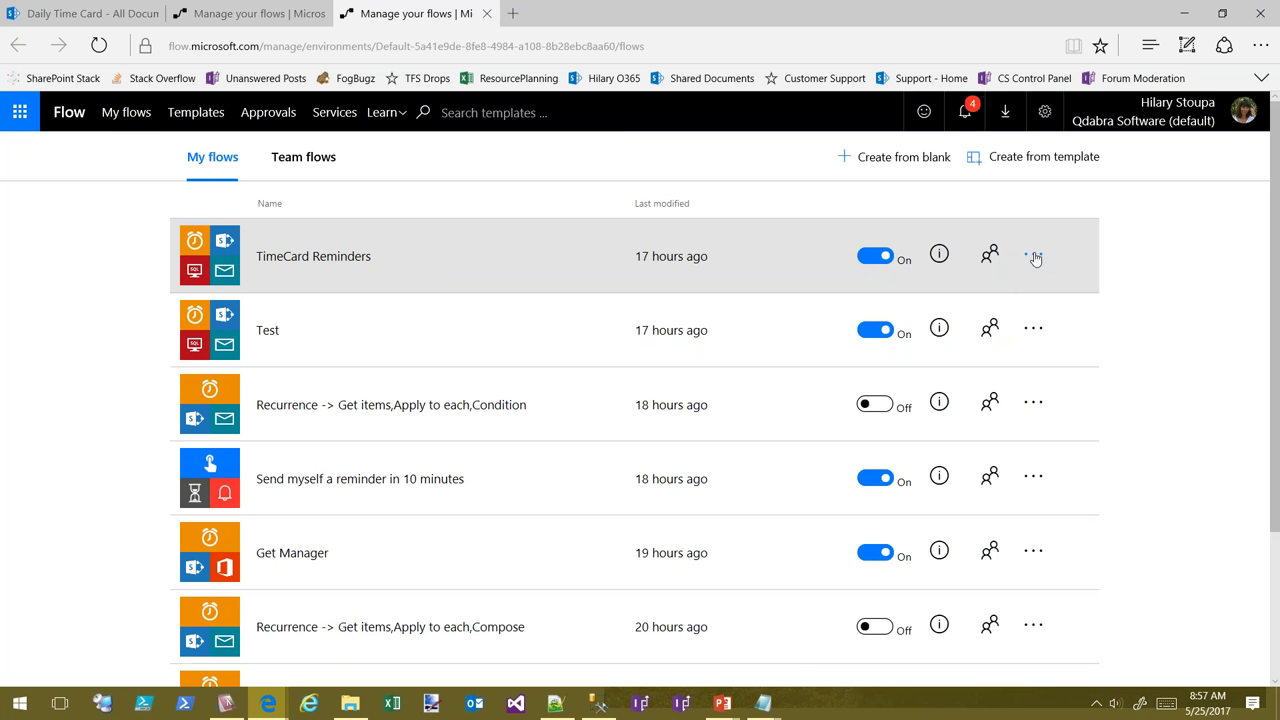
{"action": "left_click", "coordinate": [940, 258]}
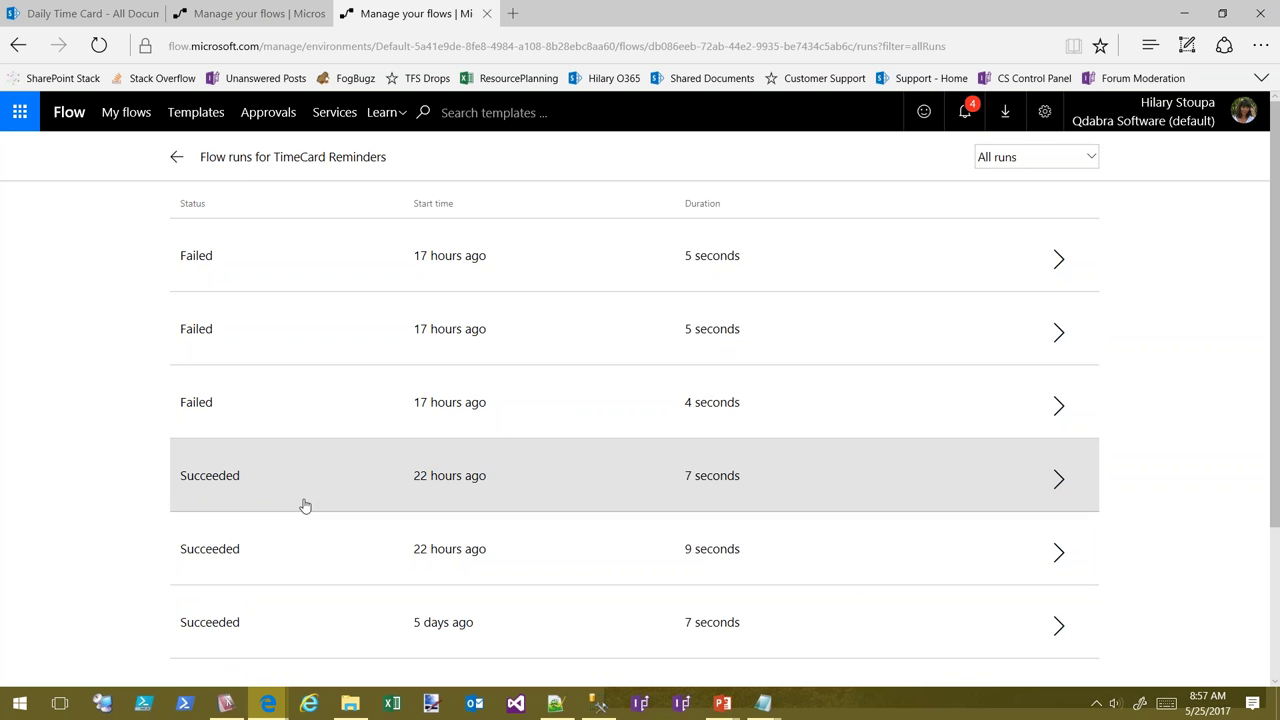
{"action": "left_click", "coordinate": [335, 481]}
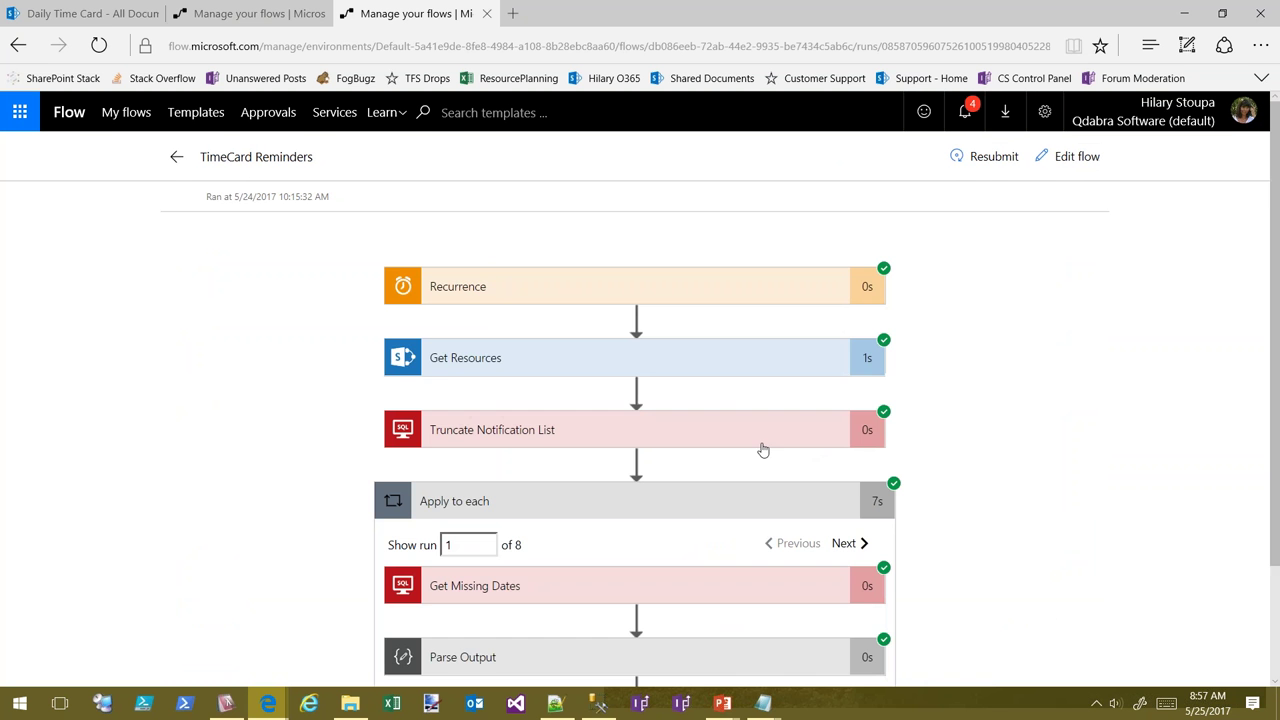
Expand Get Missing Dates' outputs and select the missingDates JSON showing ReturnCode 1
{"action": "scroll", "coordinate": [970, 470], "scroll_direction": "down", "scroll_amount": 3}
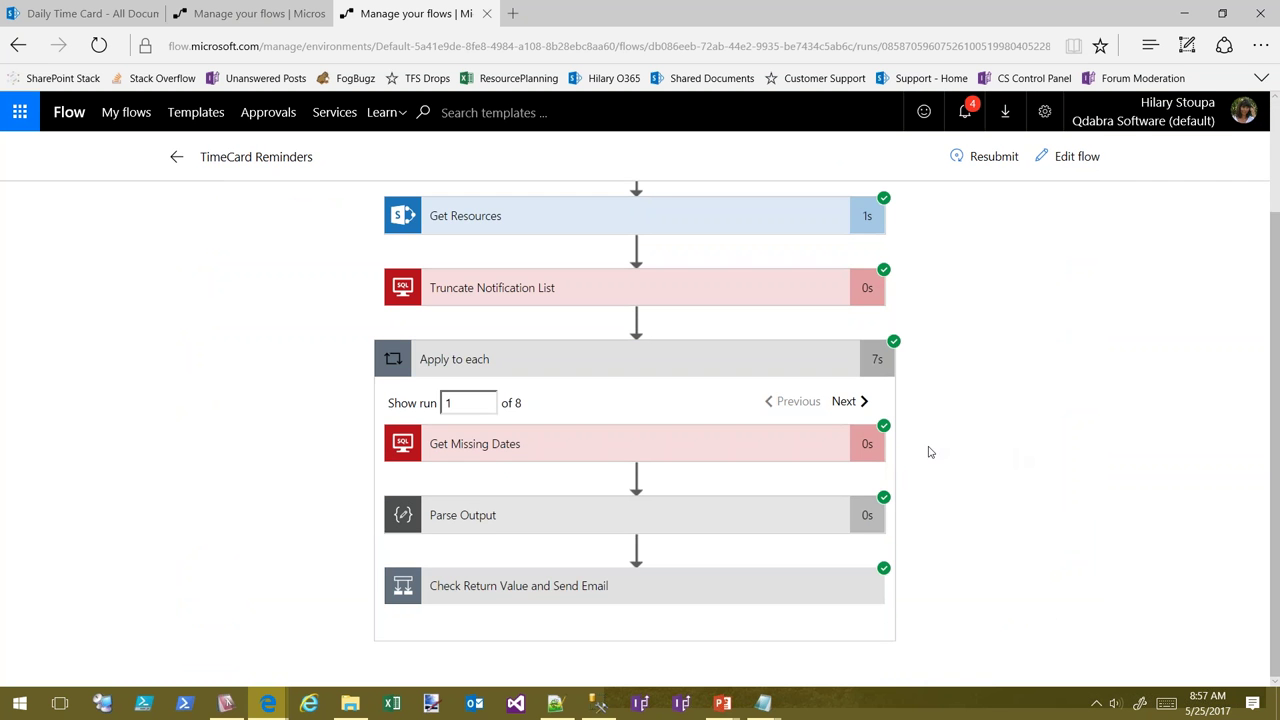
{"action": "left_click", "coordinate": [481, 518]}
{"action": "scroll", "coordinate": [1012, 450], "scroll_direction": "down", "scroll_amount": 5}
{"action": "scroll", "coordinate": [1012, 430], "scroll_direction": "up", "scroll_amount": 2}
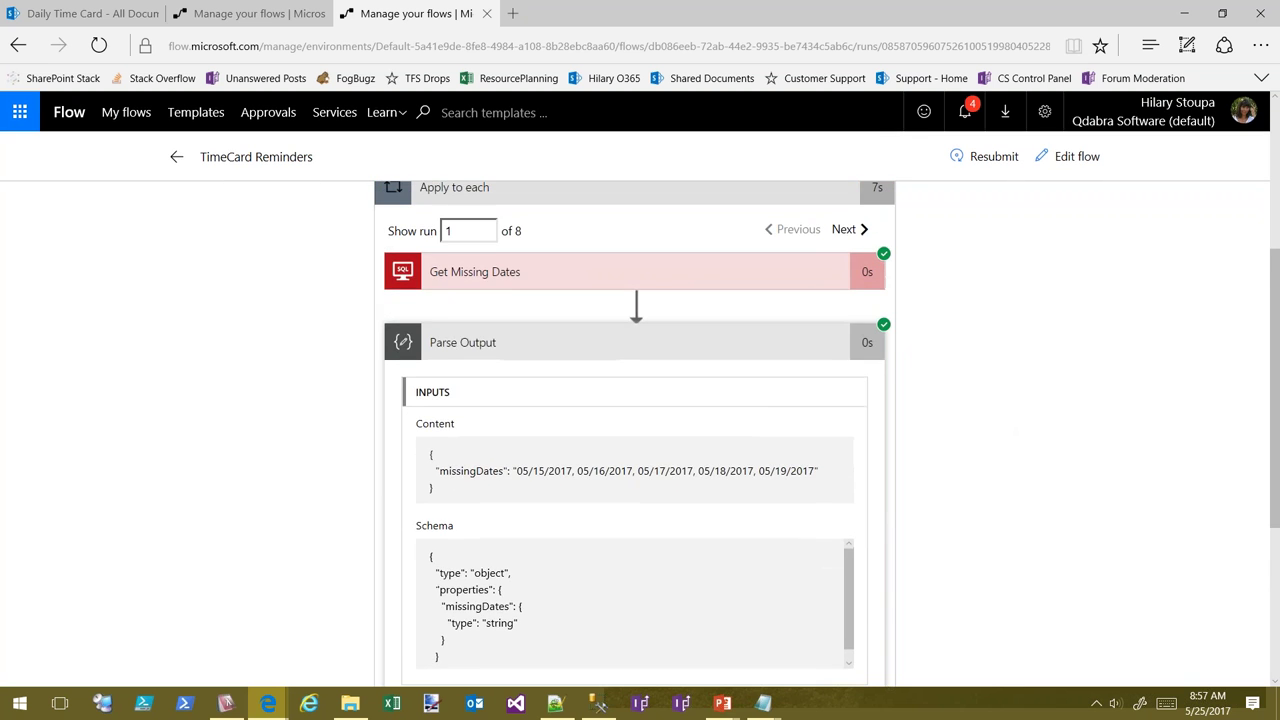
{"action": "left_click", "coordinate": [492, 282]}
{"action": "scroll", "coordinate": [988, 426], "scroll_direction": "down", "scroll_amount": 5}
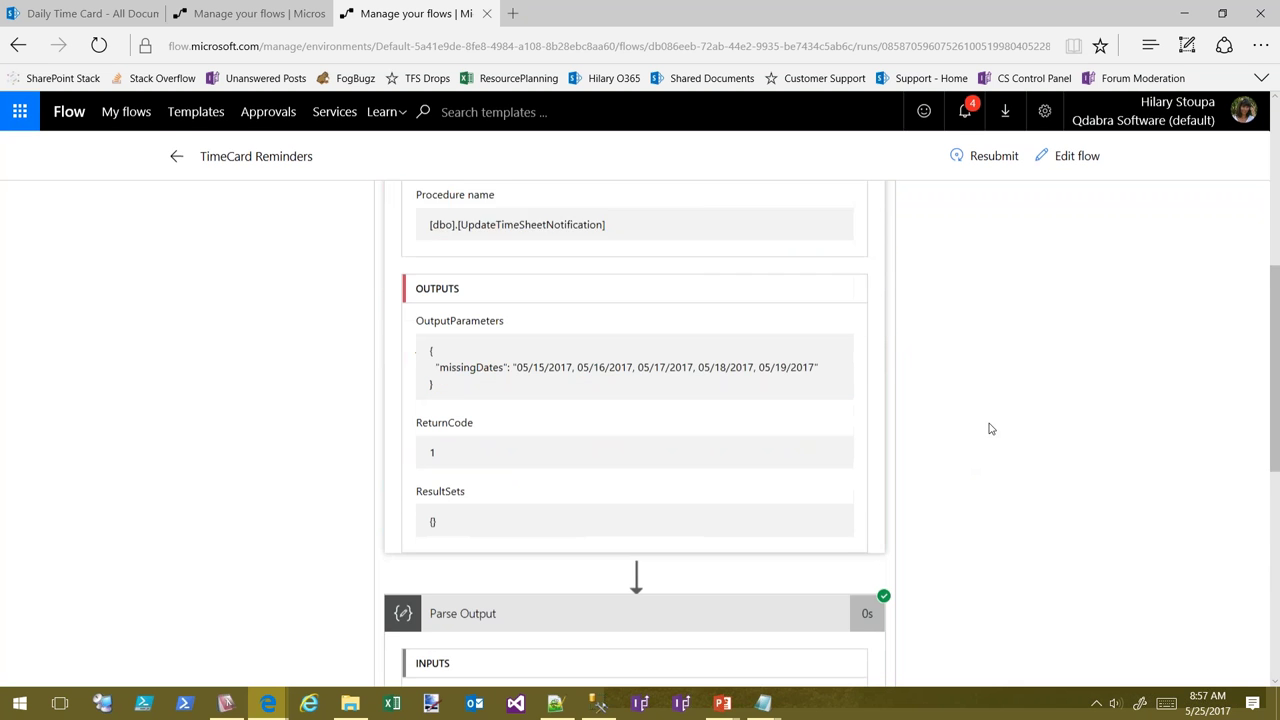
{"action": "left_click_drag", "start_coordinate": [443, 297], "coordinate": [427, 265]}
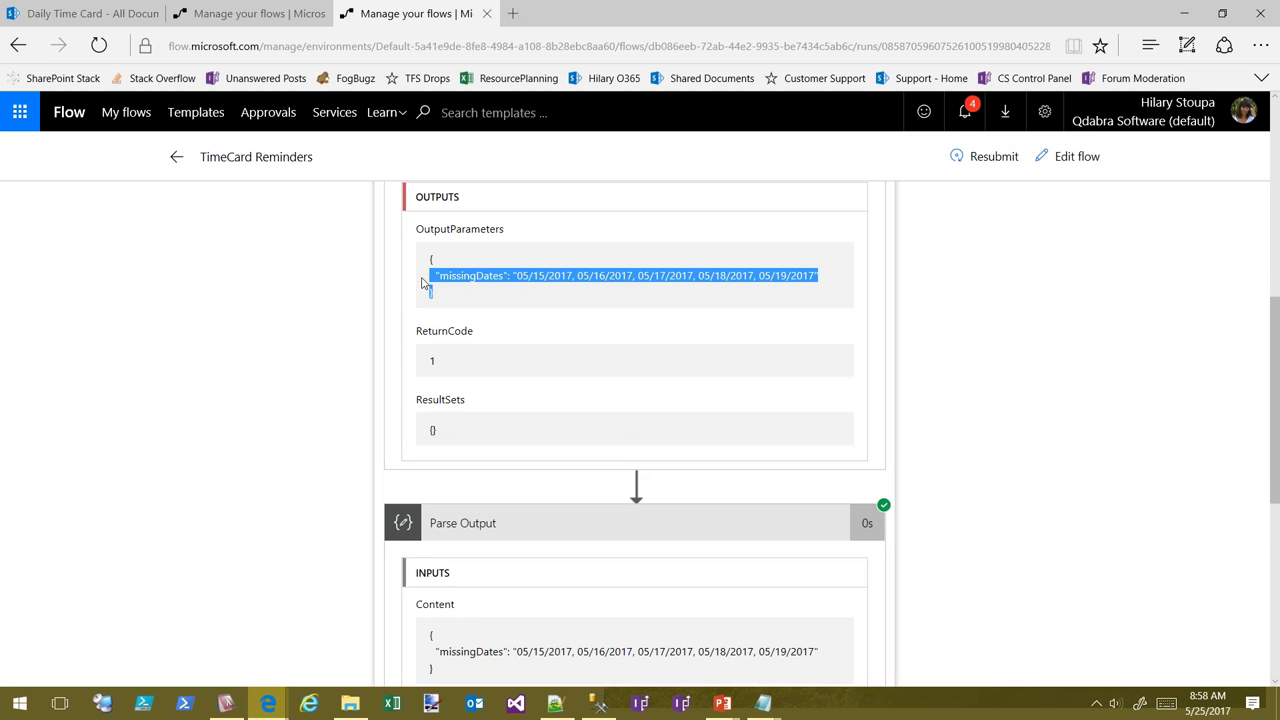
{"action": "scroll", "coordinate": [950, 388], "scroll_direction": "up", "scroll_amount": 4}
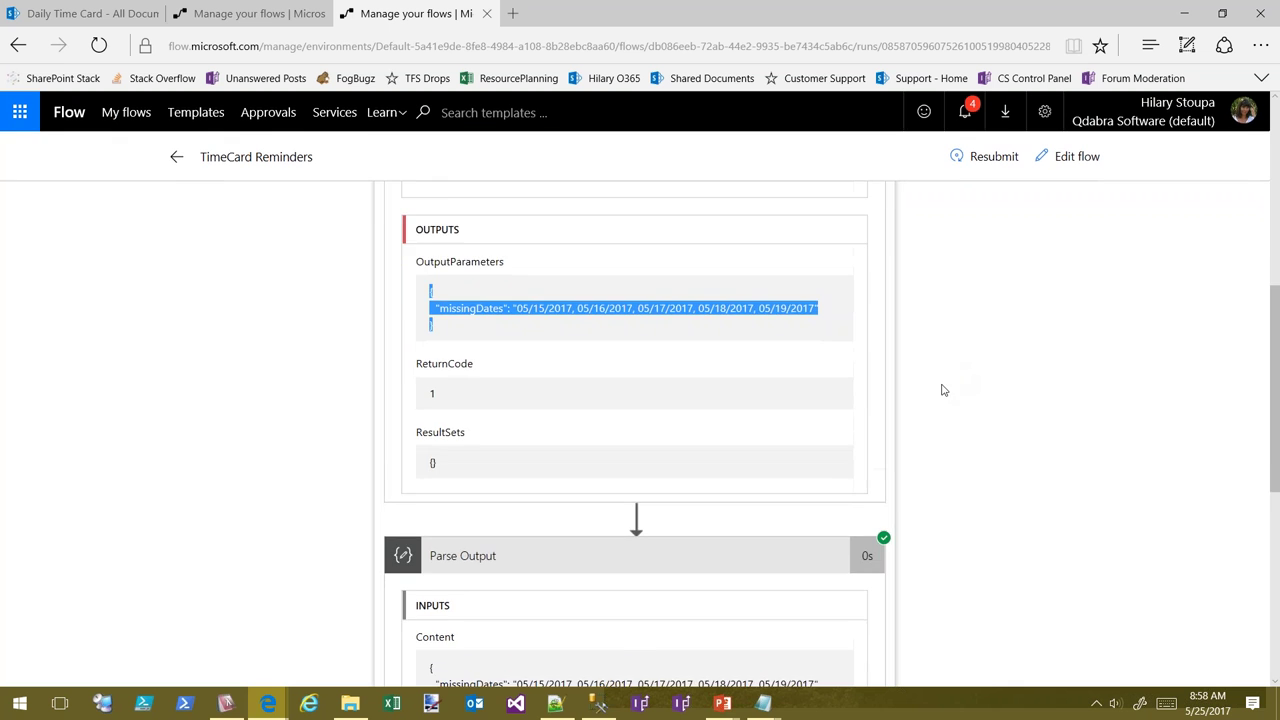
{"action": "scroll", "coordinate": [604, 488], "scroll_direction": "down", "scroll_amount": 1}
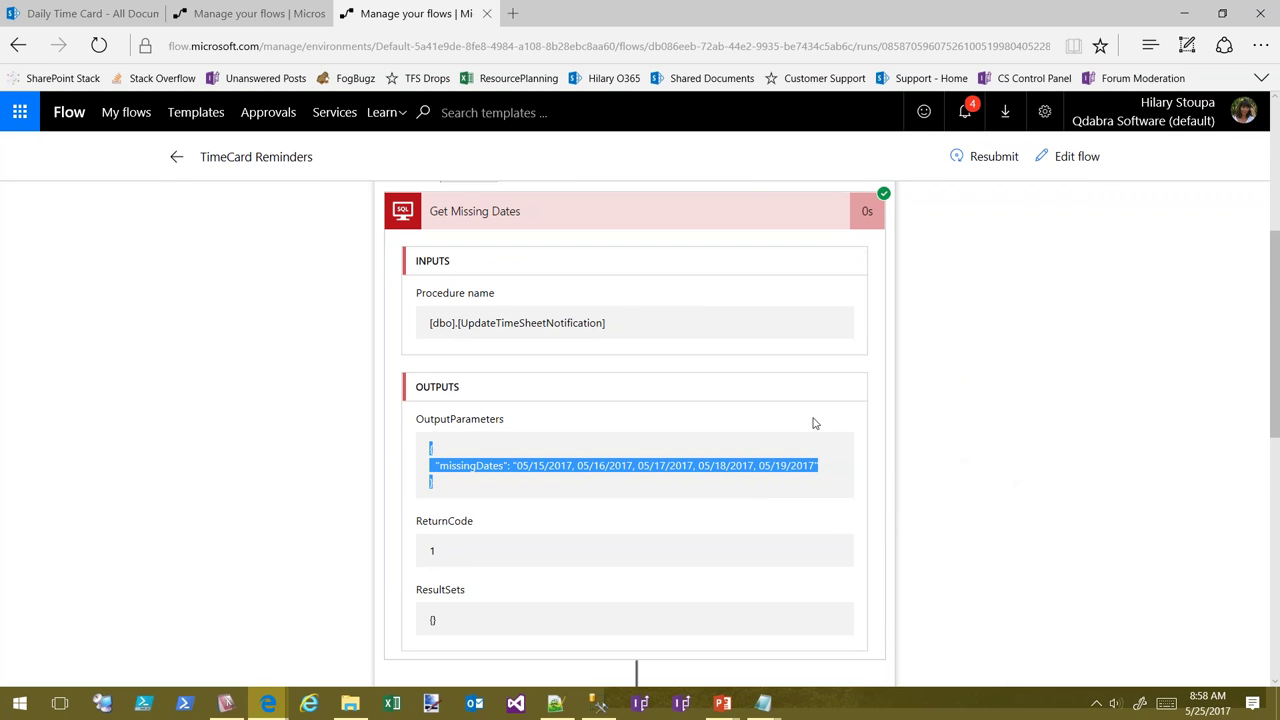
Generate Parse Output's schema by pasting the copied missingDates JSON as the sample payload
{"action": "left_click", "coordinate": [211, 20]}
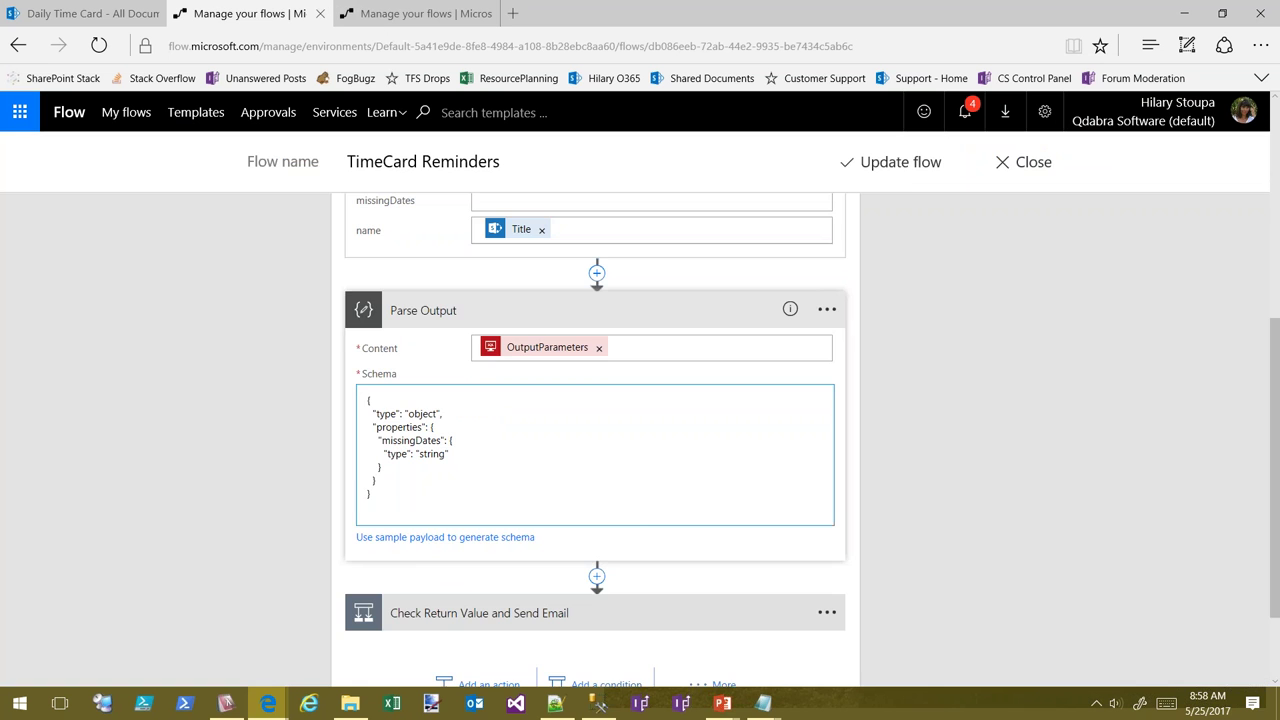
{"action": "left_click", "coordinate": [422, 540]}
{"action": "left_click", "coordinate": [603, 351]}
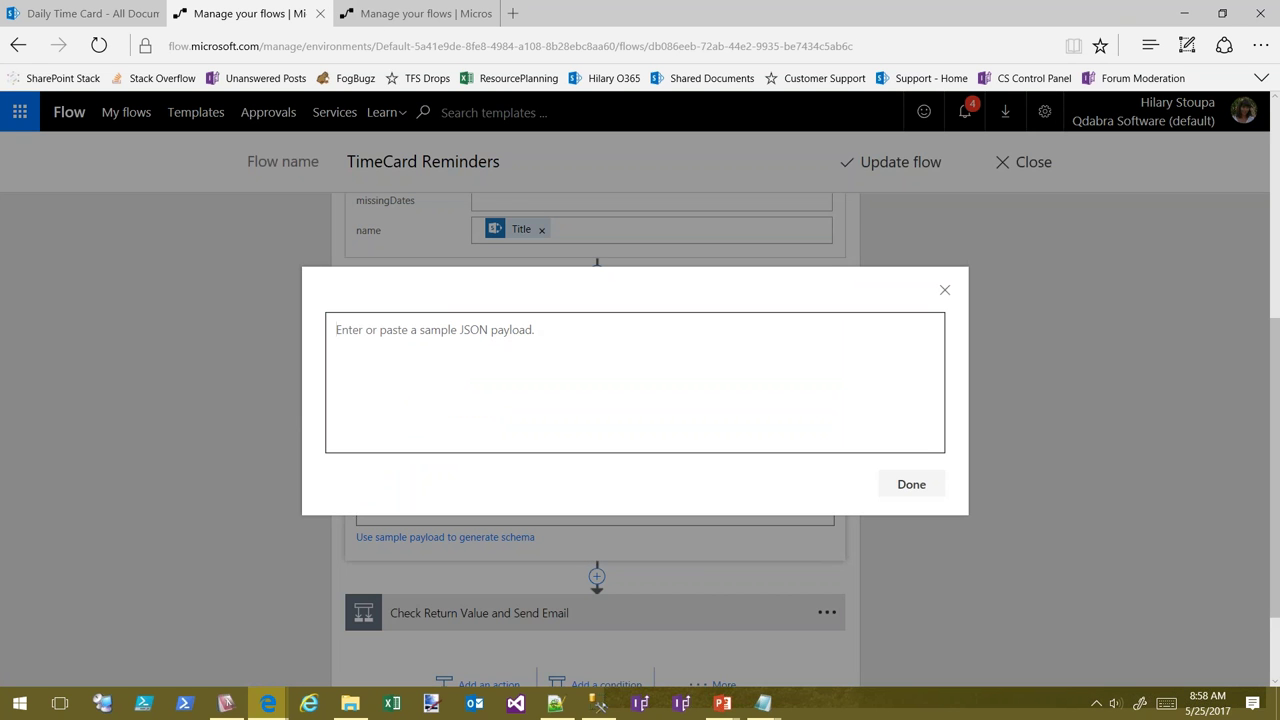
{"action": "key", "text": "ctrl+Tab"}
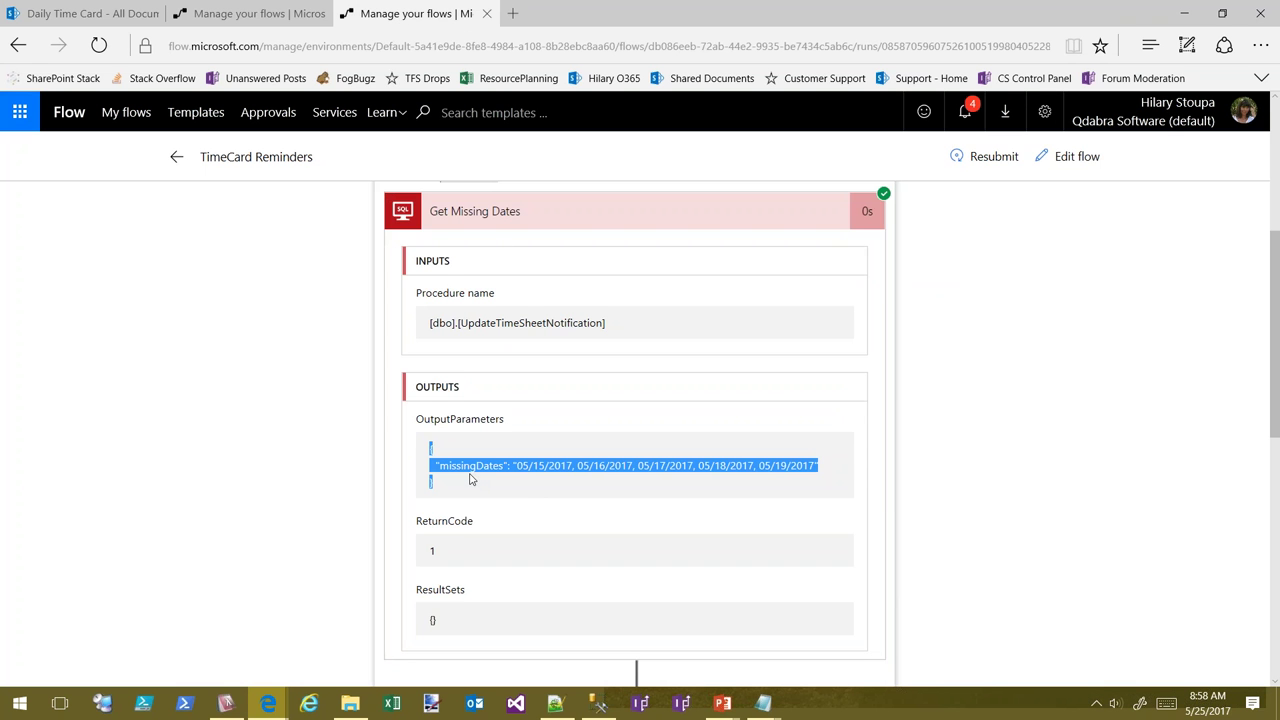
{"action": "key", "text": "ctrl+c"}
{"action": "key", "text": "ctrl+shift+Tab"}
{"action": "key", "text": "ctrl+v"}
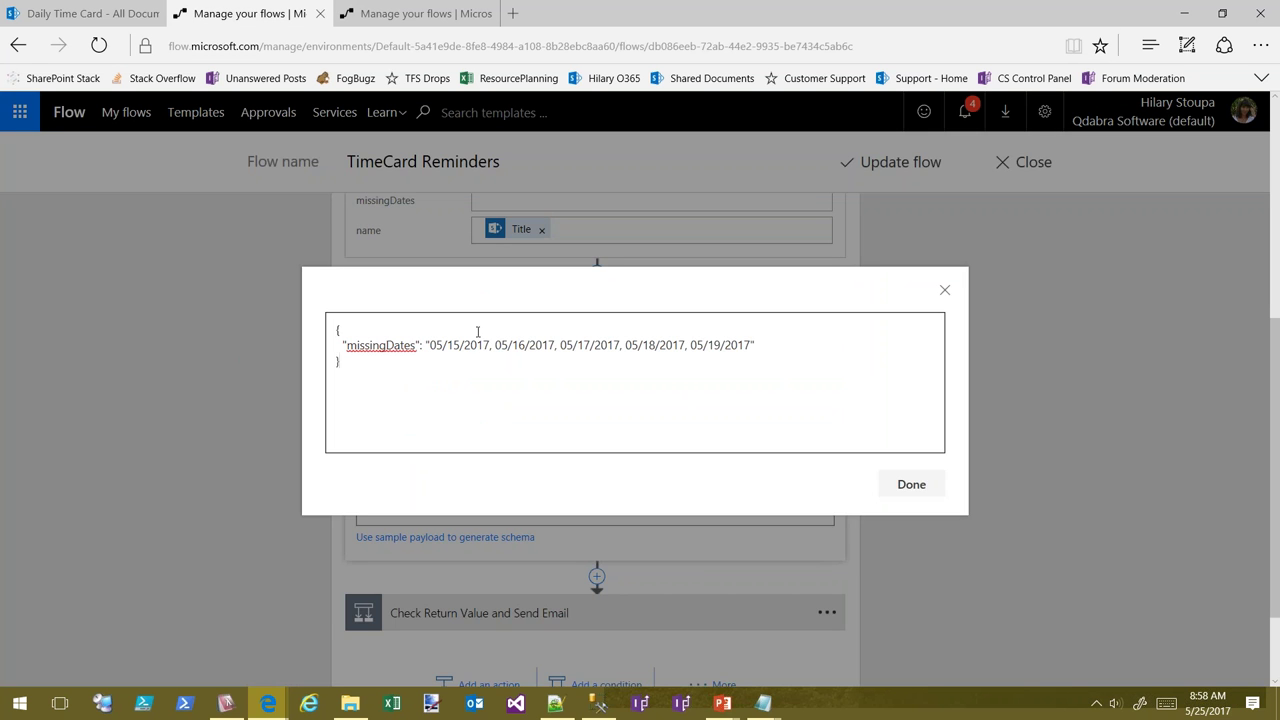
{"action": "left_click", "coordinate": [922, 483]}
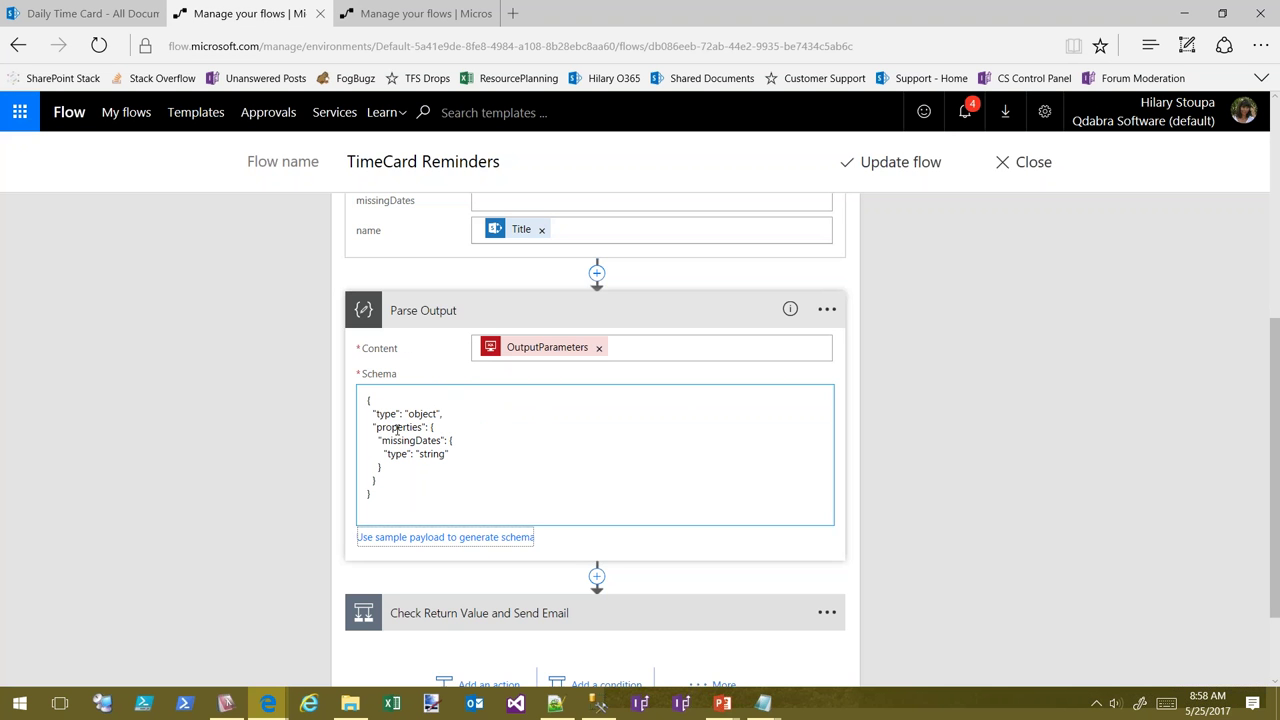
{"action": "left_click", "coordinate": [465, 454]}
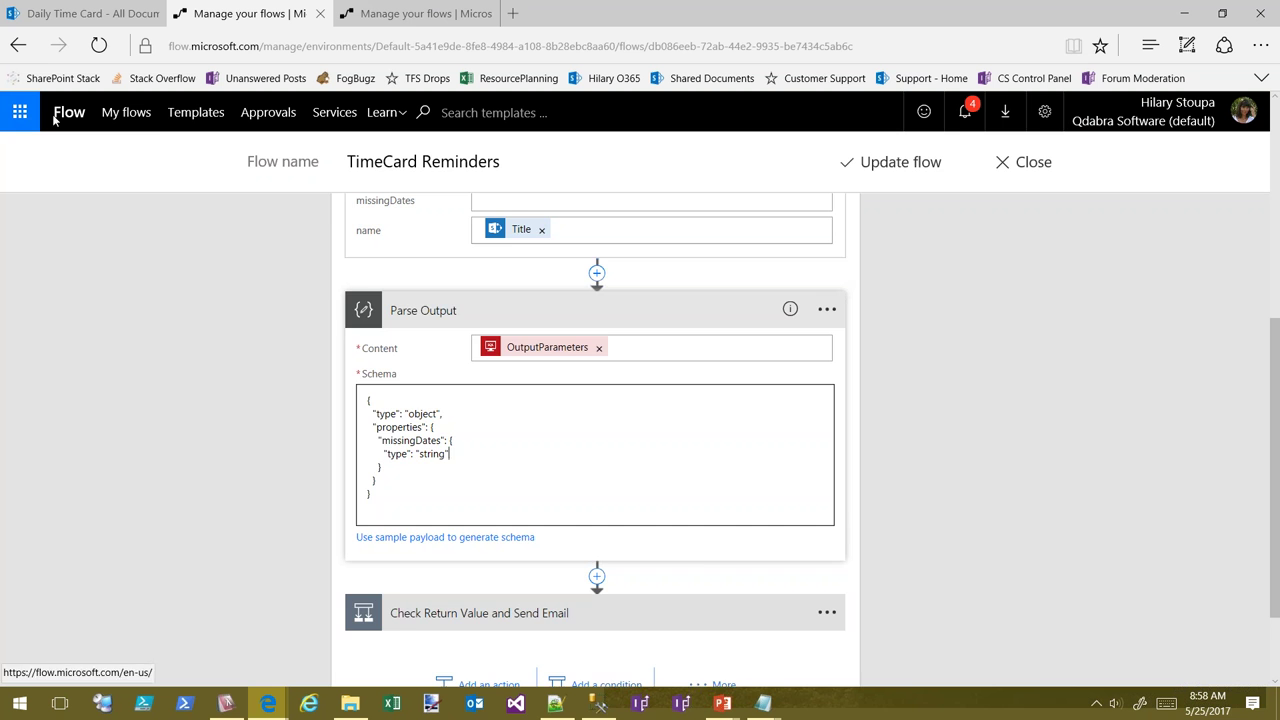
Compare the generated schema with the missingDates JSON in the run output
{"action": "scroll", "coordinate": [660, 429], "scroll_direction": "down", "scroll_amount": 1}
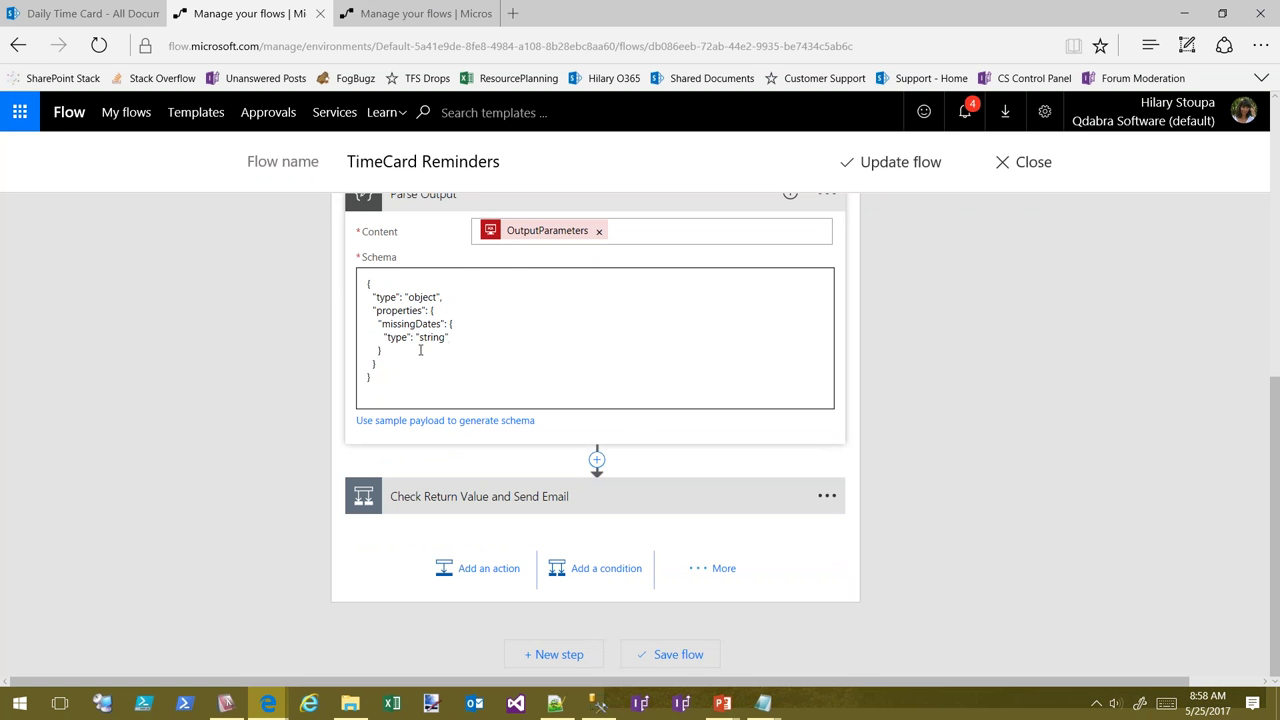
{"action": "scroll", "coordinate": [452, 351], "scroll_direction": "up", "scroll_amount": 3}
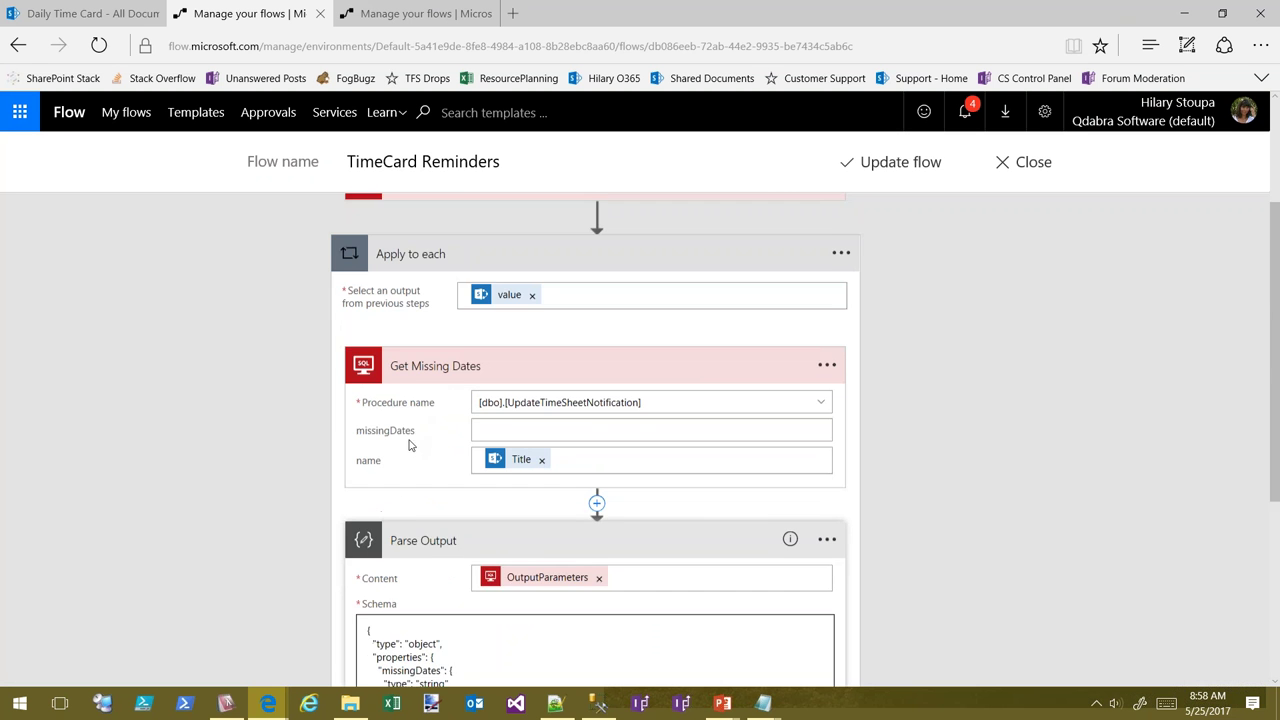
{"action": "key", "text": "ctrl+Tab"}
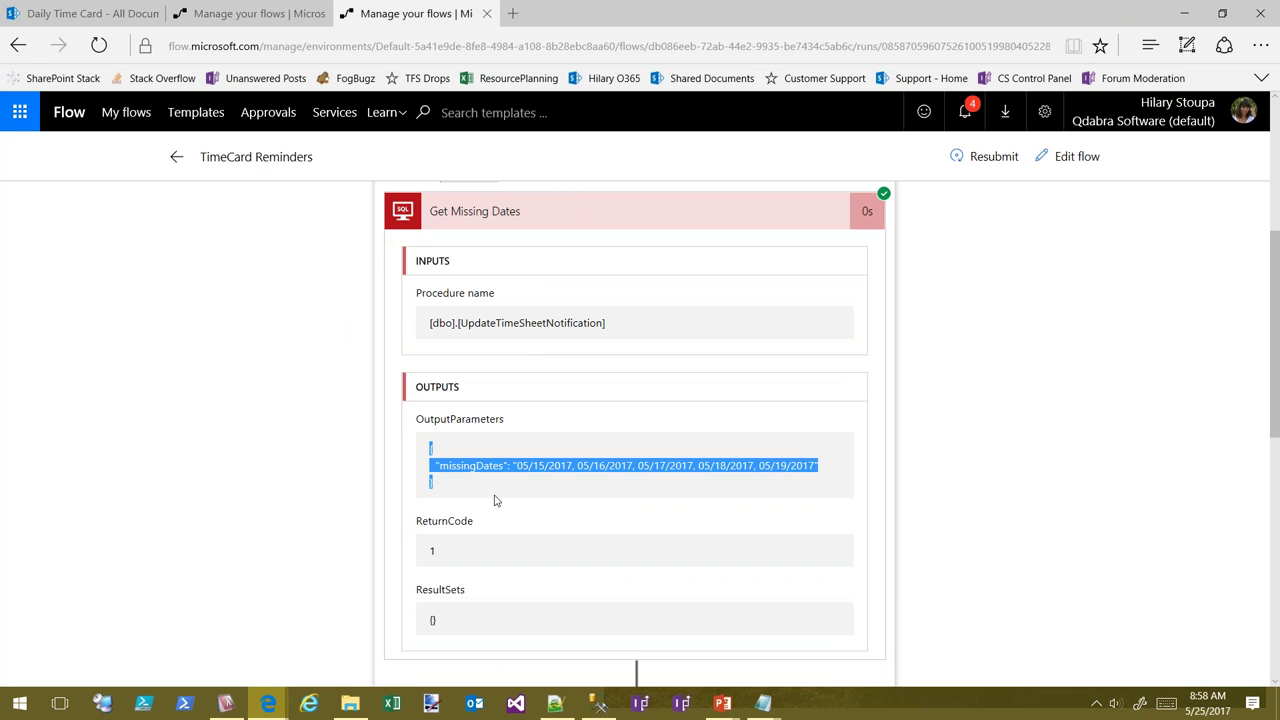
{"action": "left_click", "coordinate": [506, 503]}
{"action": "left_click_drag", "start_coordinate": [434, 483], "coordinate": [432, 450]}
{"action": "left_click", "coordinate": [773, 484]}
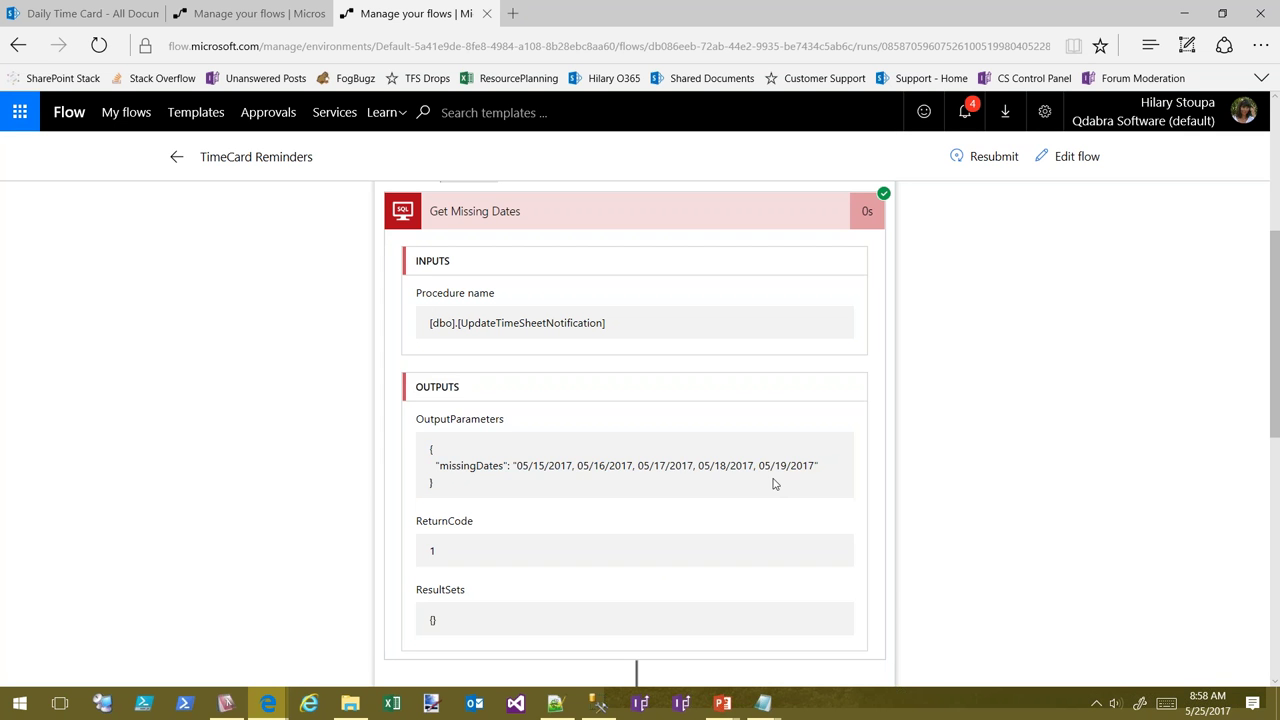
{"action": "left_click_drag", "start_coordinate": [820, 467], "coordinate": [428, 467]}
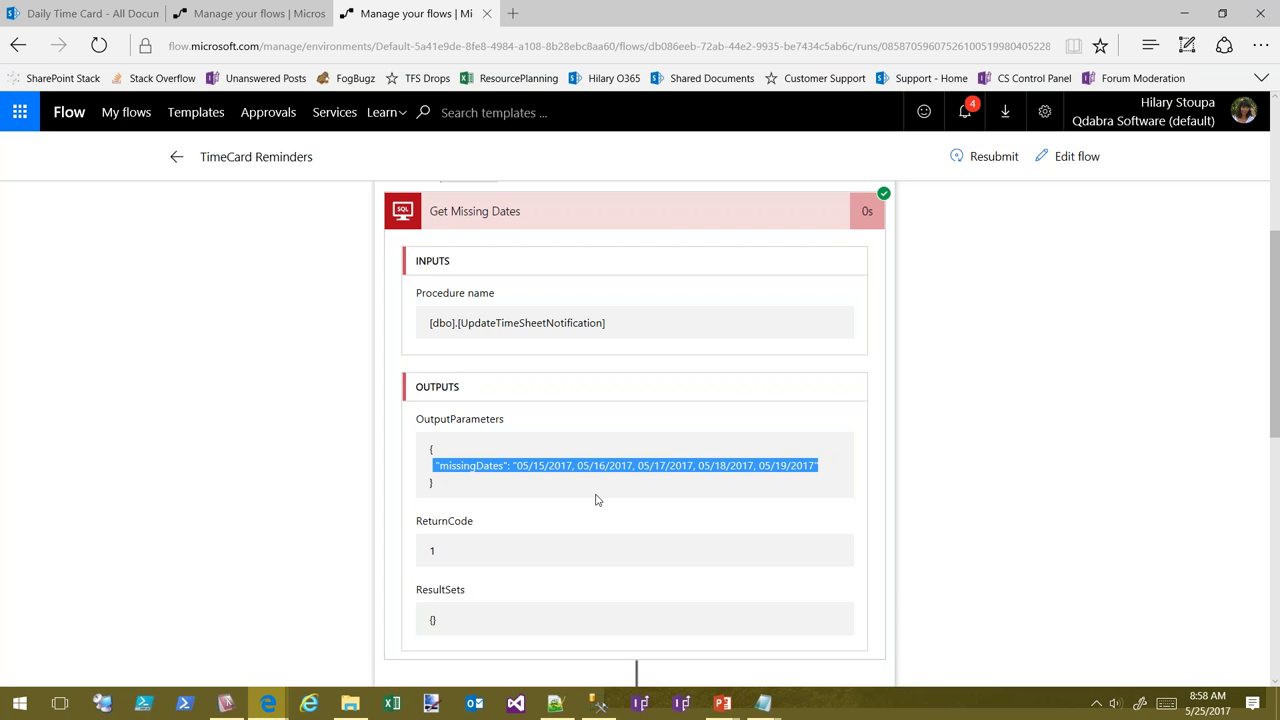
{"action": "left_click", "coordinate": [765, 492]}
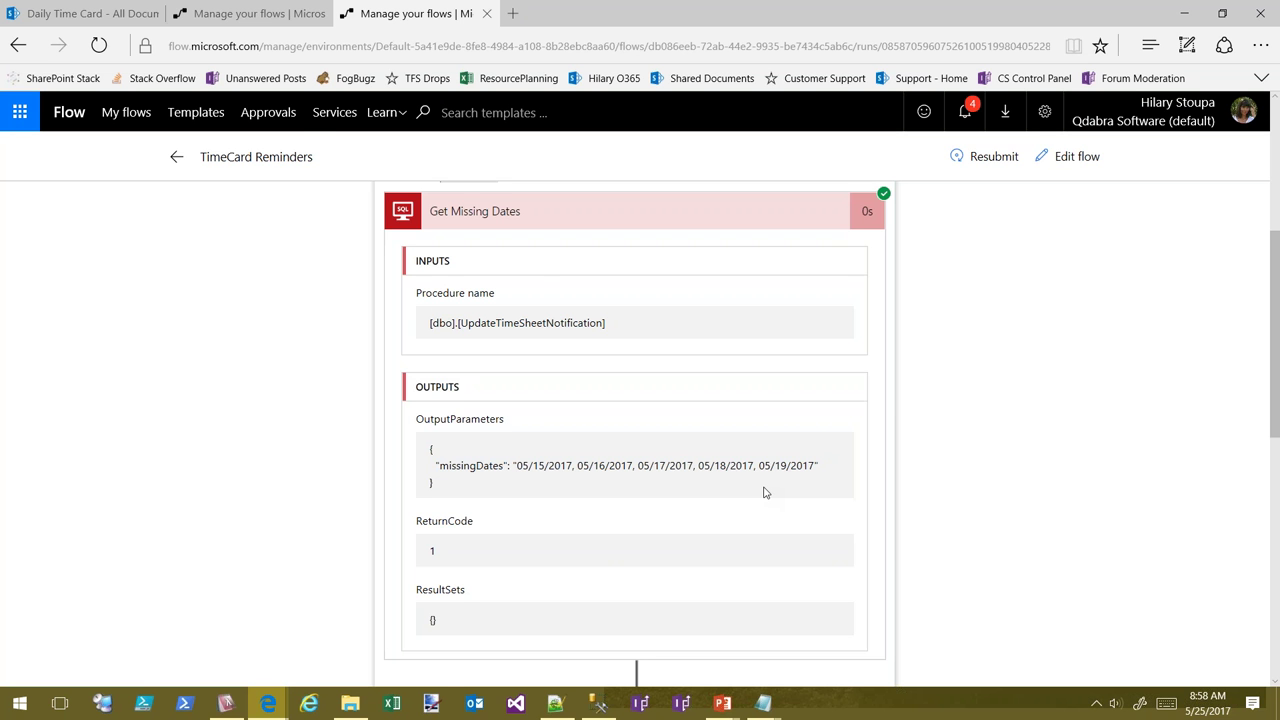
{"action": "left_click", "coordinate": [255, 13]}
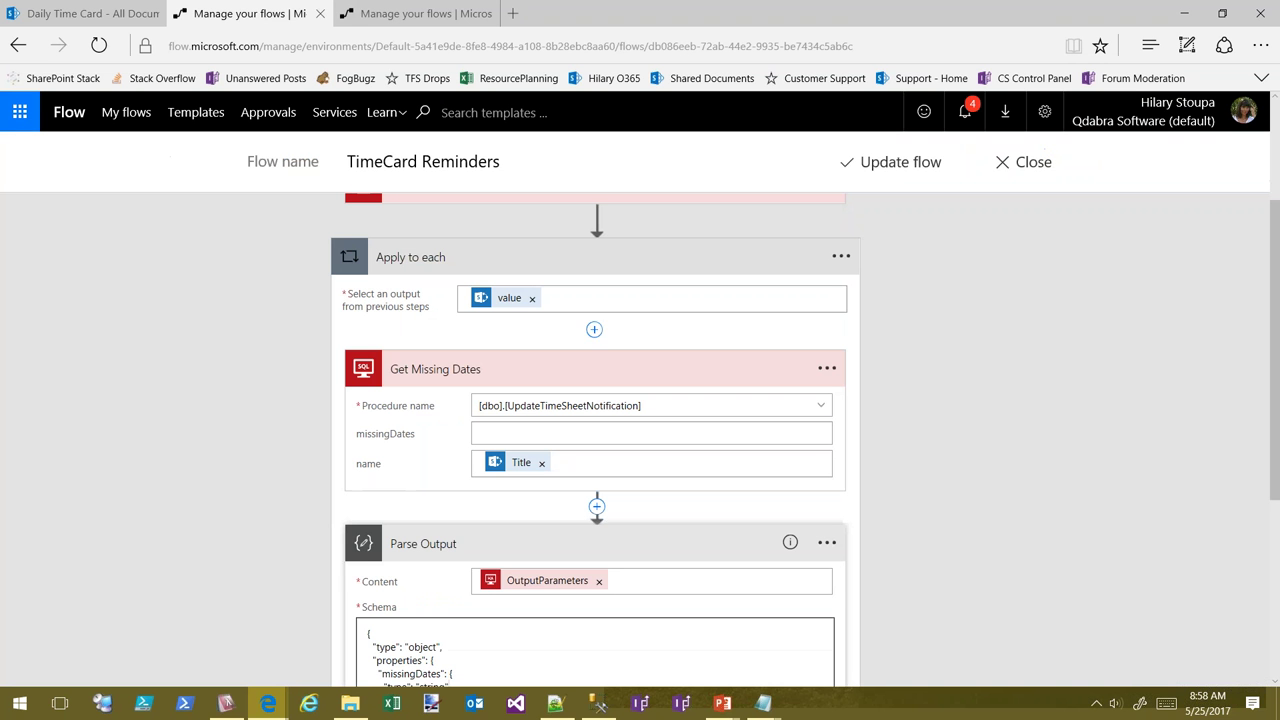
Review the ReturnCode equals 1 condition and its Send email card's body dynamic content
{"action": "scroll", "coordinate": [987, 515], "scroll_direction": "down", "scroll_amount": 2}
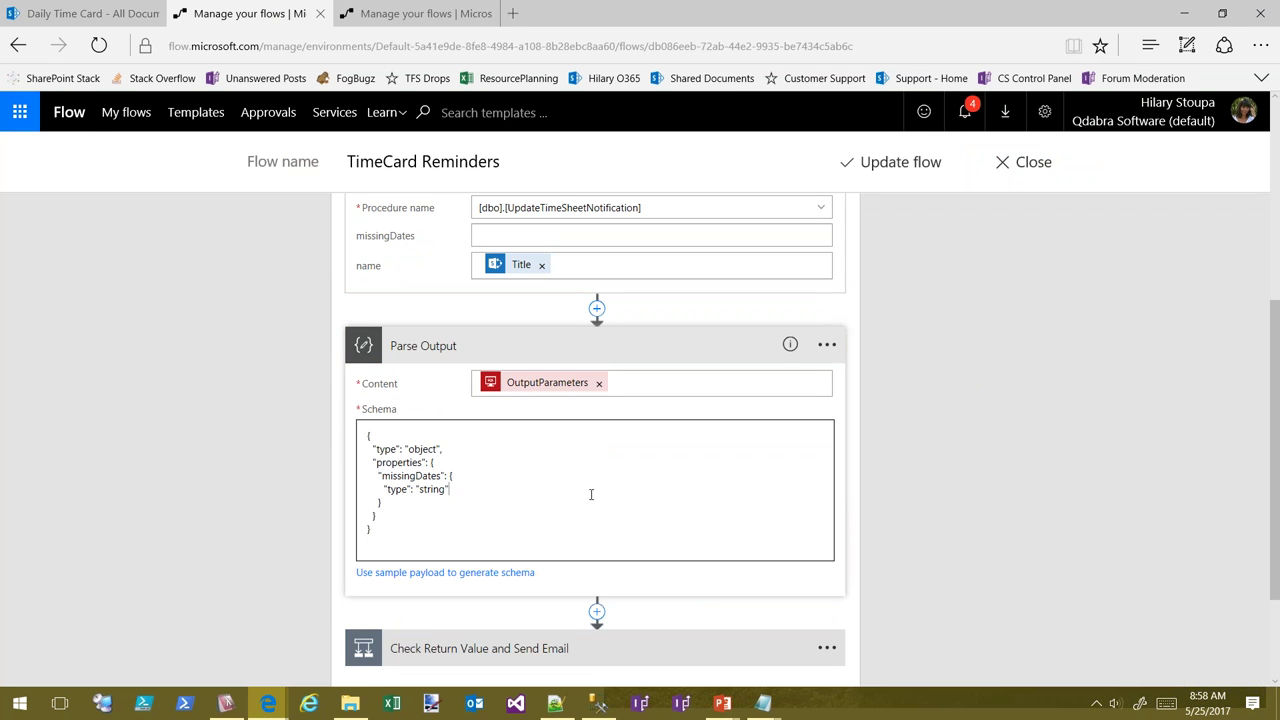
{"action": "scroll", "coordinate": [995, 509], "scroll_direction": "down", "scroll_amount": 2}
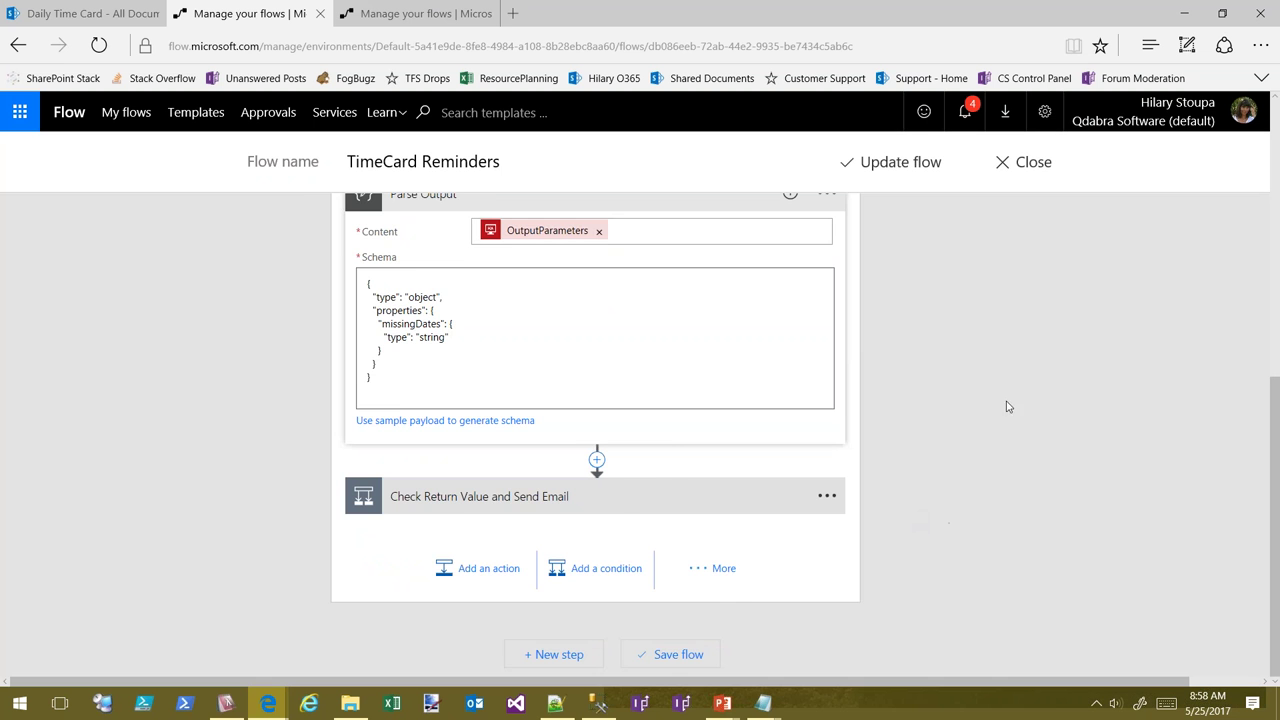
{"action": "left_click", "coordinate": [494, 500]}
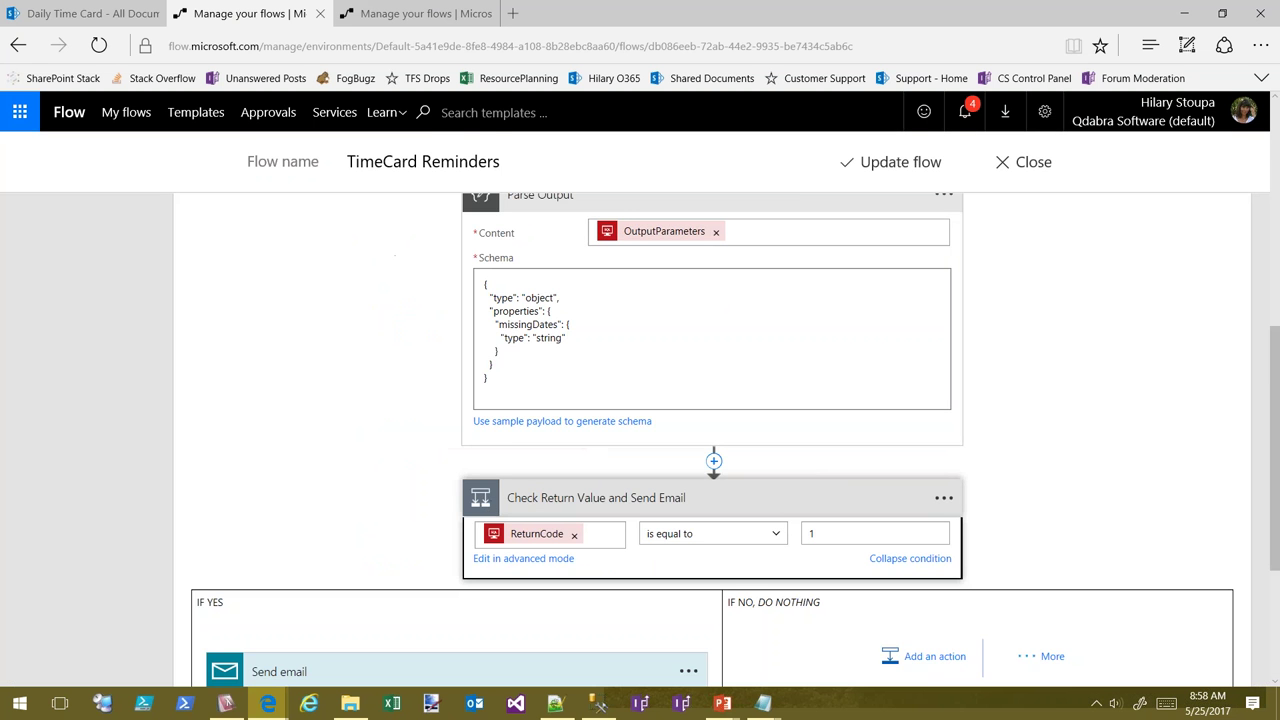
{"action": "scroll", "coordinate": [1034, 363], "scroll_direction": "down", "scroll_amount": 3}
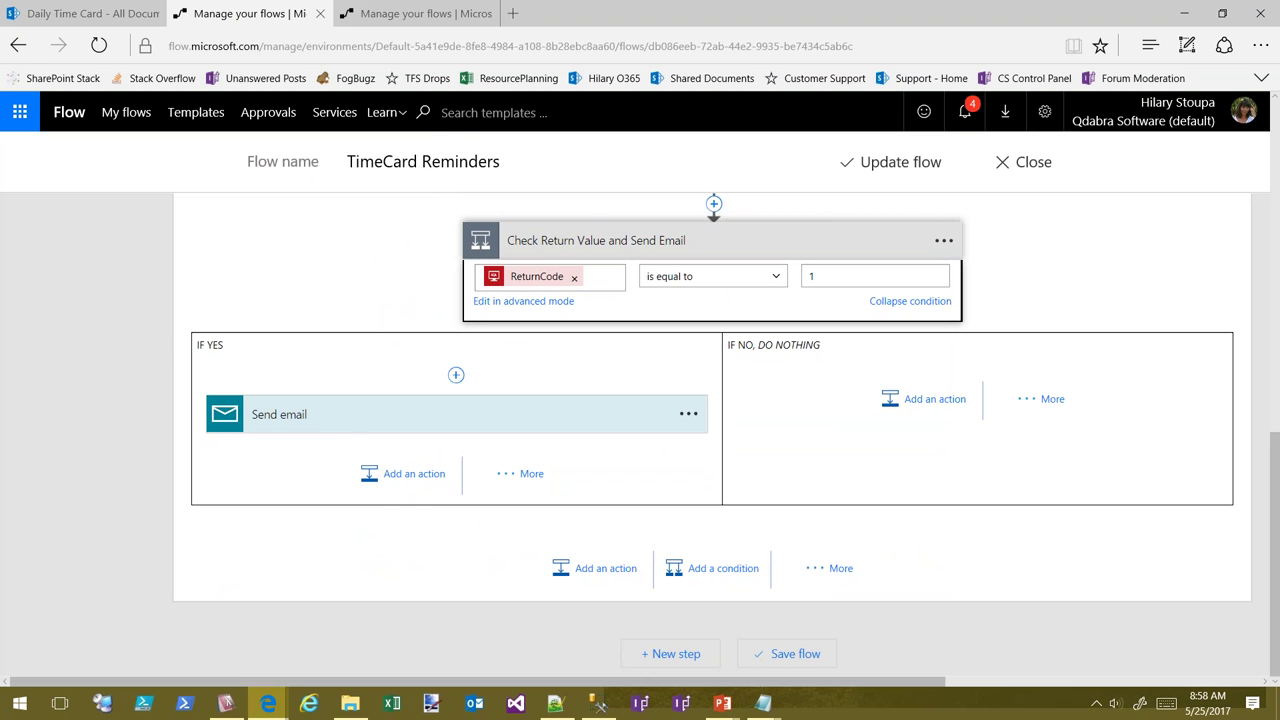
{"action": "left_click", "coordinate": [330, 420]}
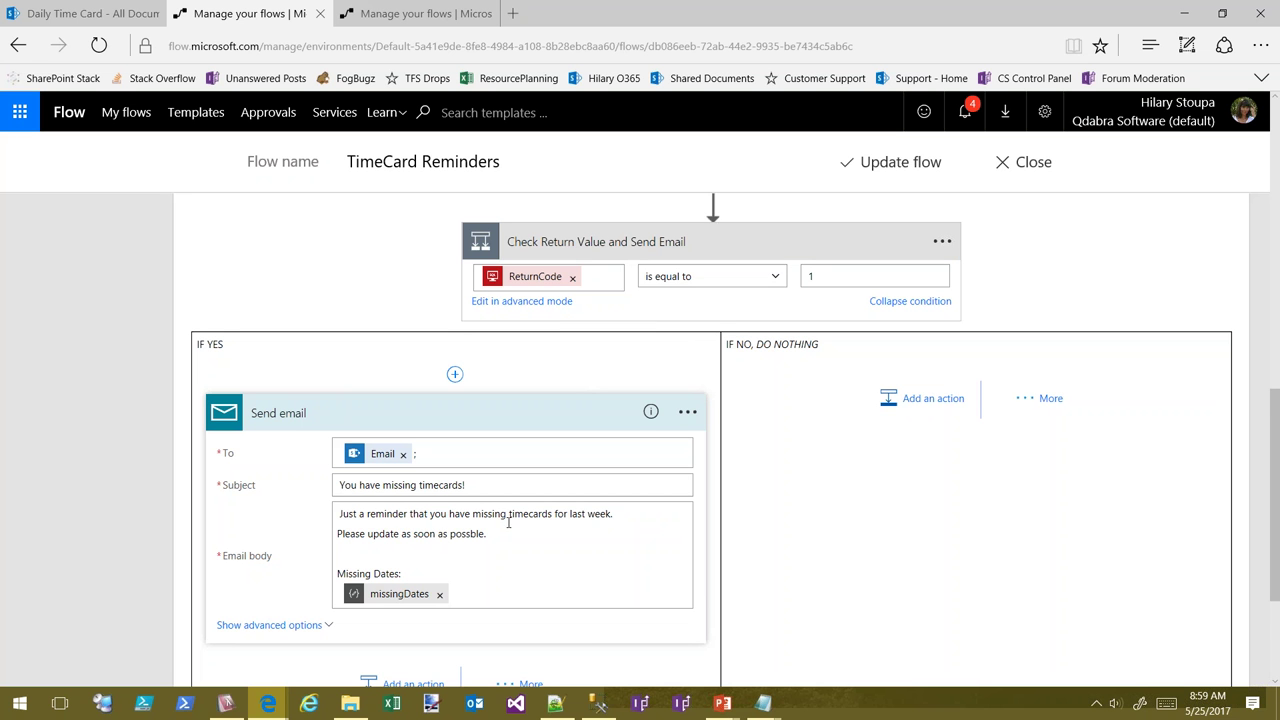
{"action": "left_click", "coordinate": [429, 564]}
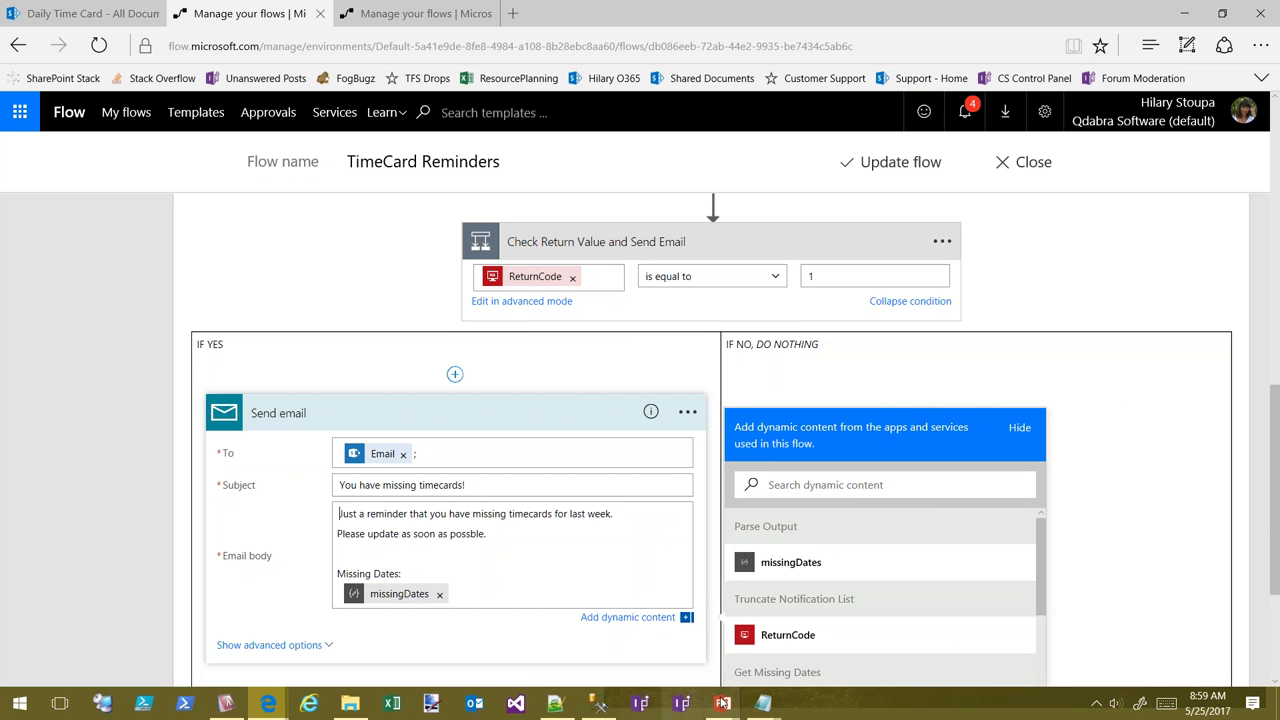
Return to the PowerPoint slide show and advance to the Last Words slide
{"action": "mouse_move", "coordinate": [722, 703]}
{"action": "left_click", "coordinate": [773, 646]}
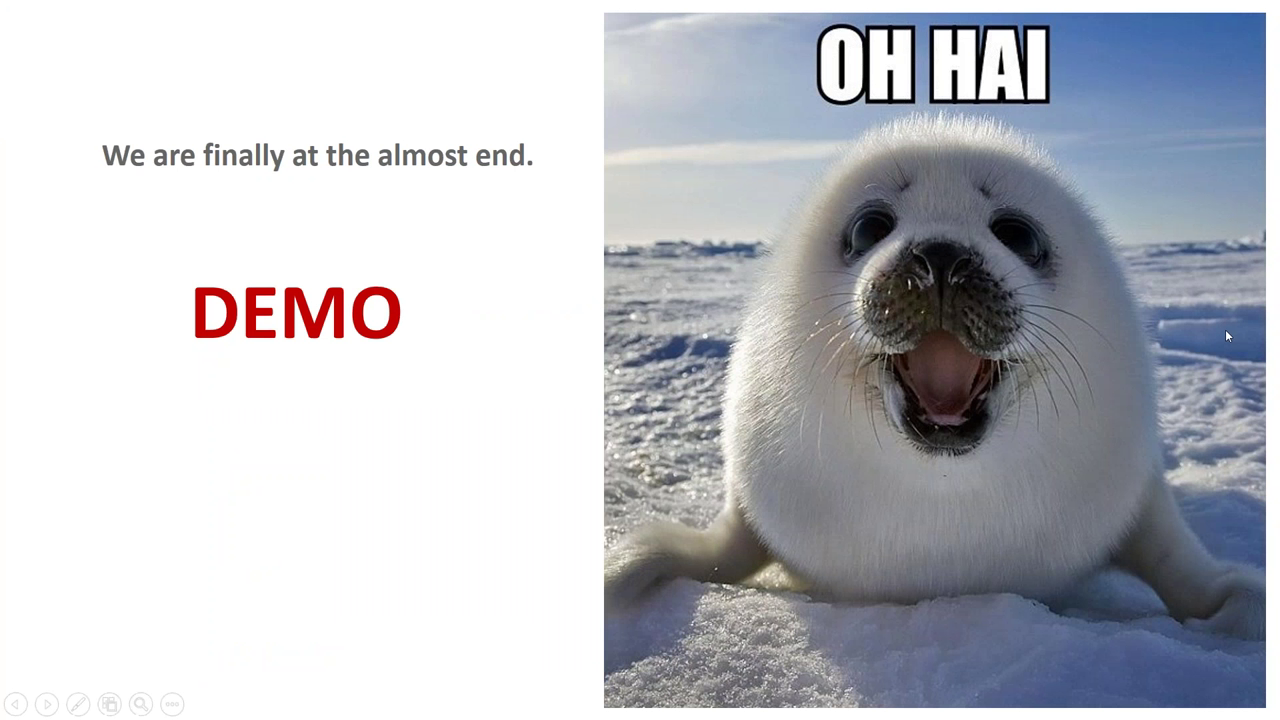
{"action": "key", "text": "Right"}
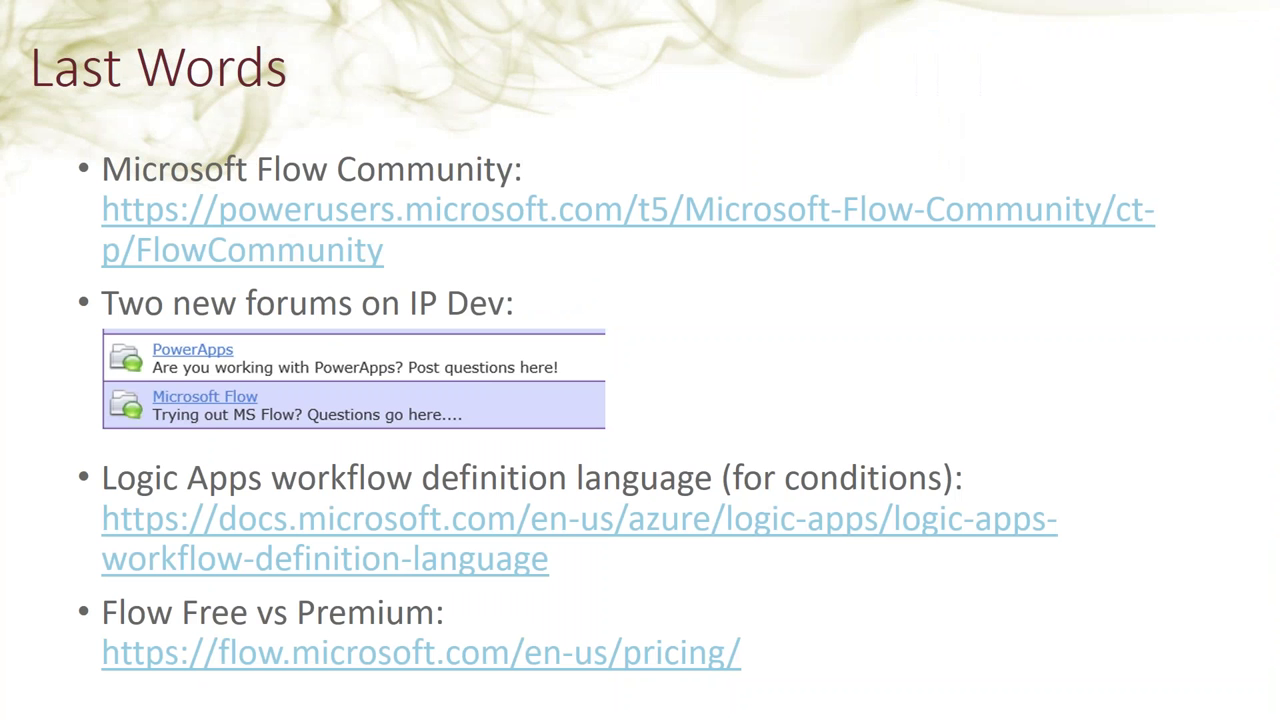